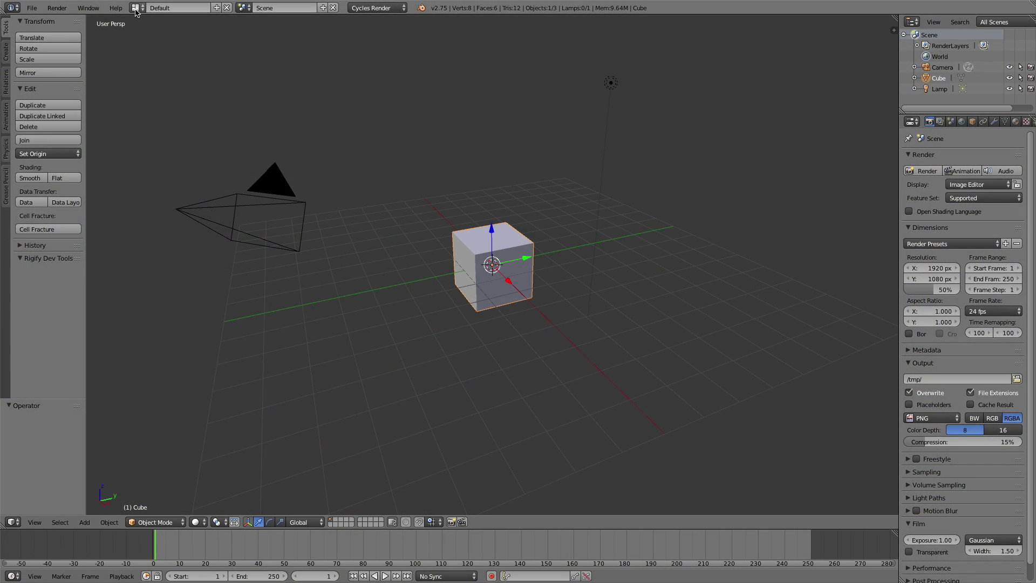
Switch to the Compositing screen layout, then enable Use Nodes and the Backdrop in the node editor.
click(135, 8)
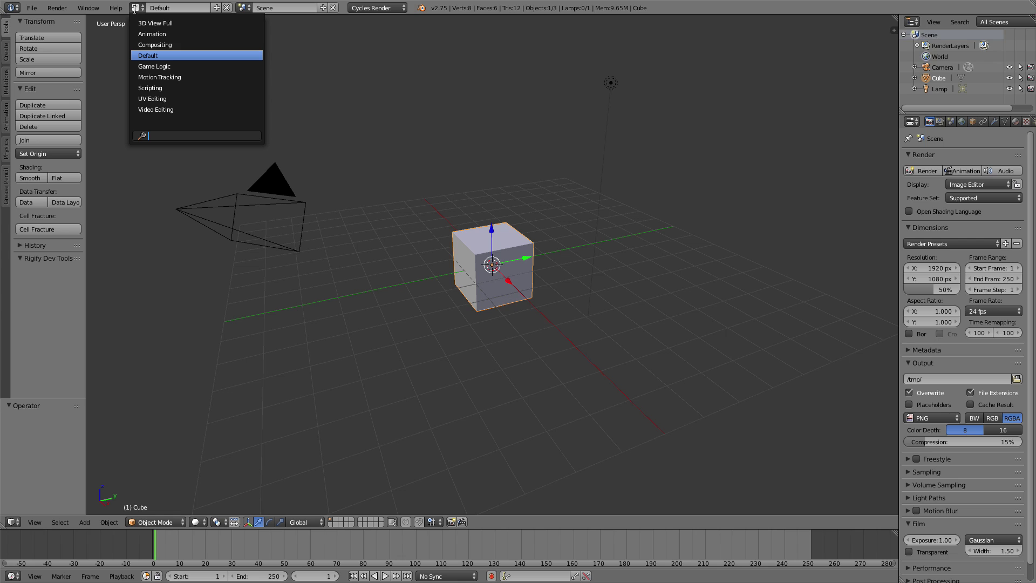
click(154, 45)
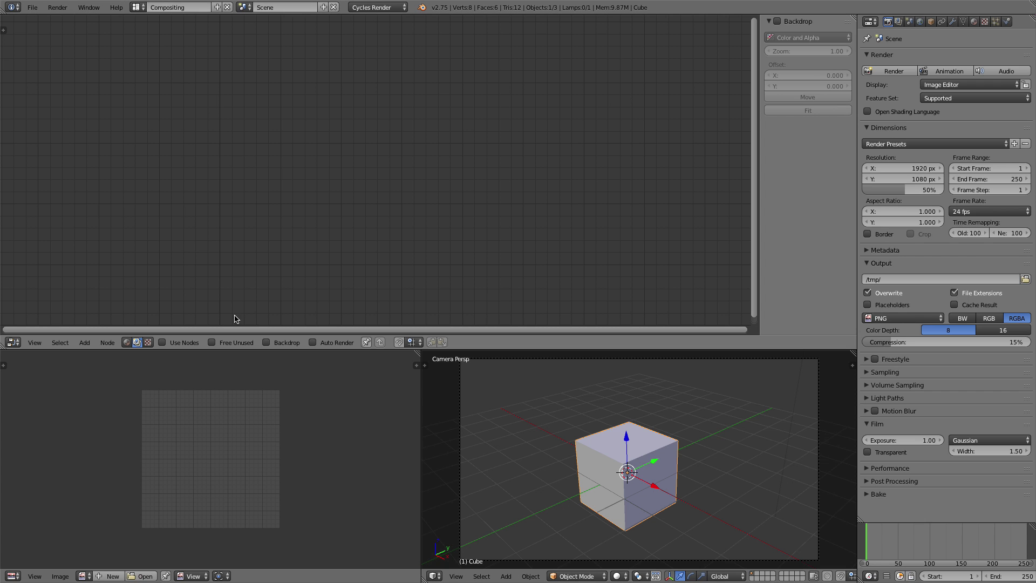
click(162, 342)
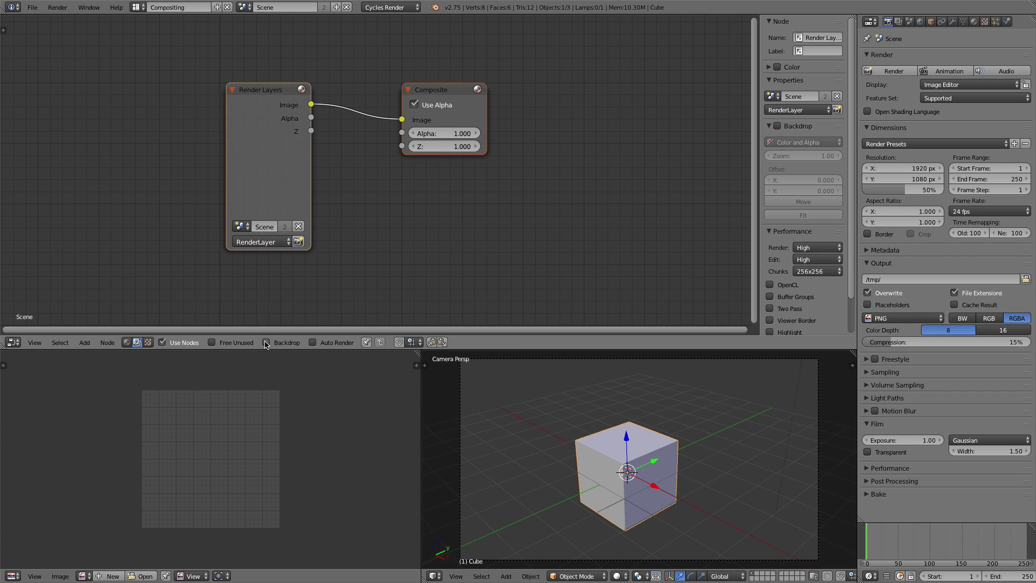
click(266, 343)
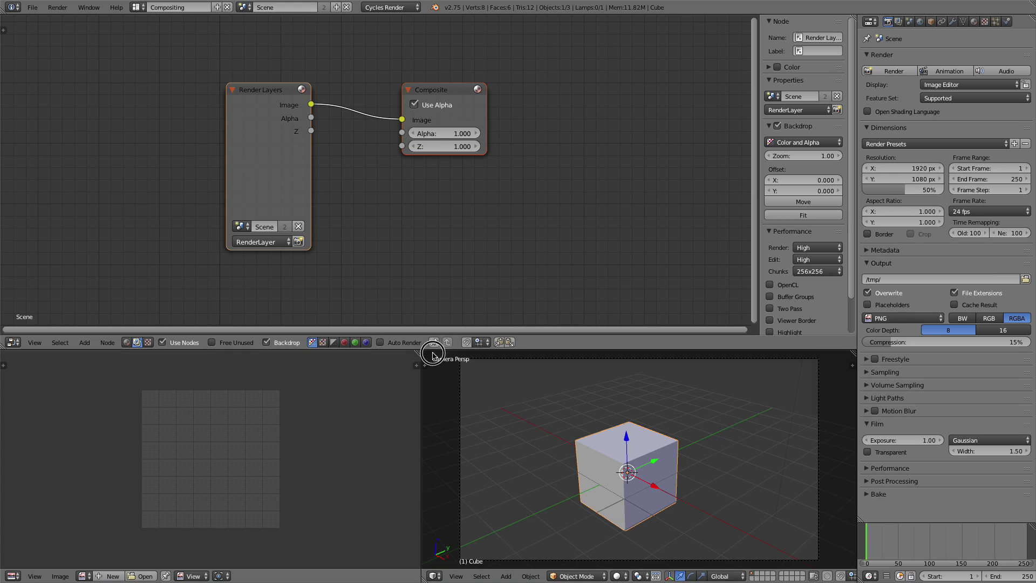
Merge the image editor and 3D view into one short Timeline area, enlarging the node editor and hiding its properties sidebar.
drag(433, 354, 452, 363)
click(11, 575)
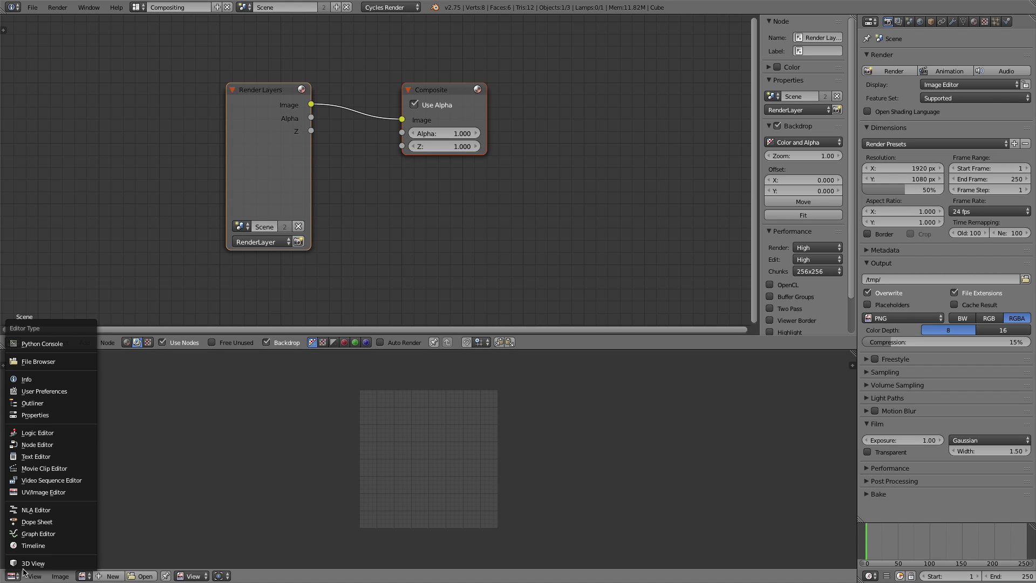
click(33, 549)
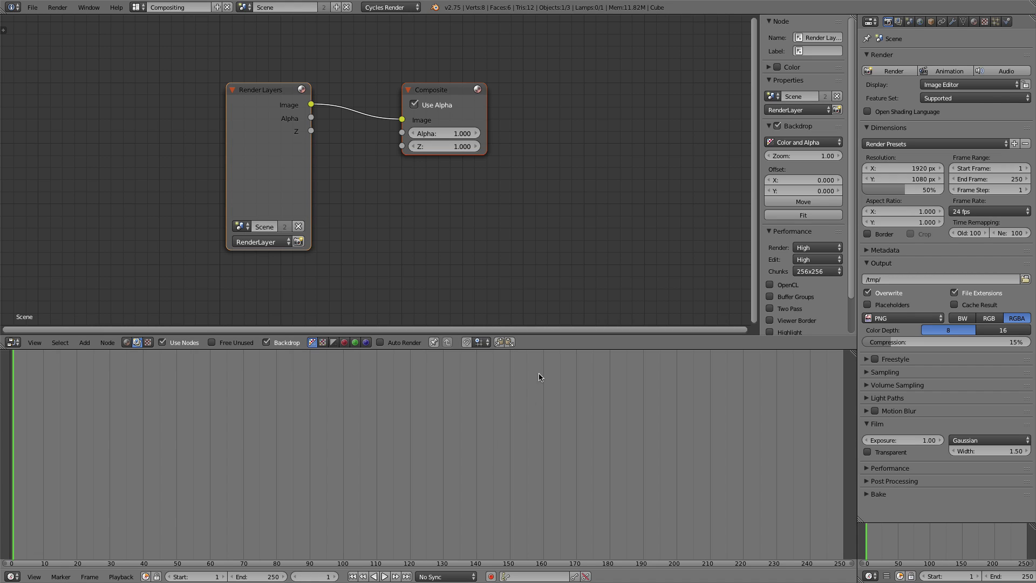
drag(541, 350, 560, 490)
key(n)
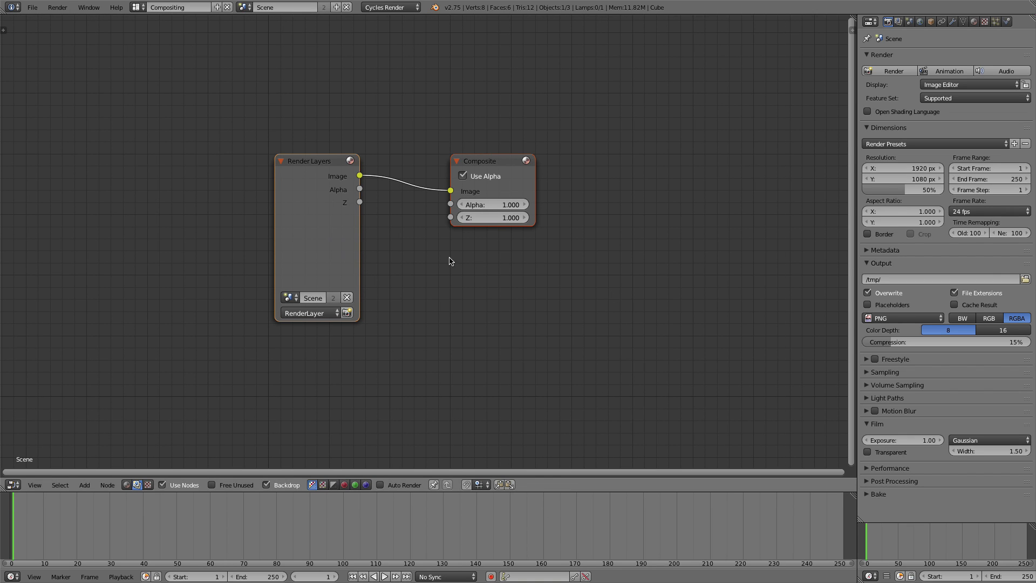
Move the Composite node away to make room and delete the Render Layers node.
middle_drag(451, 259, 588, 252)
drag(454, 153, 161, 137)
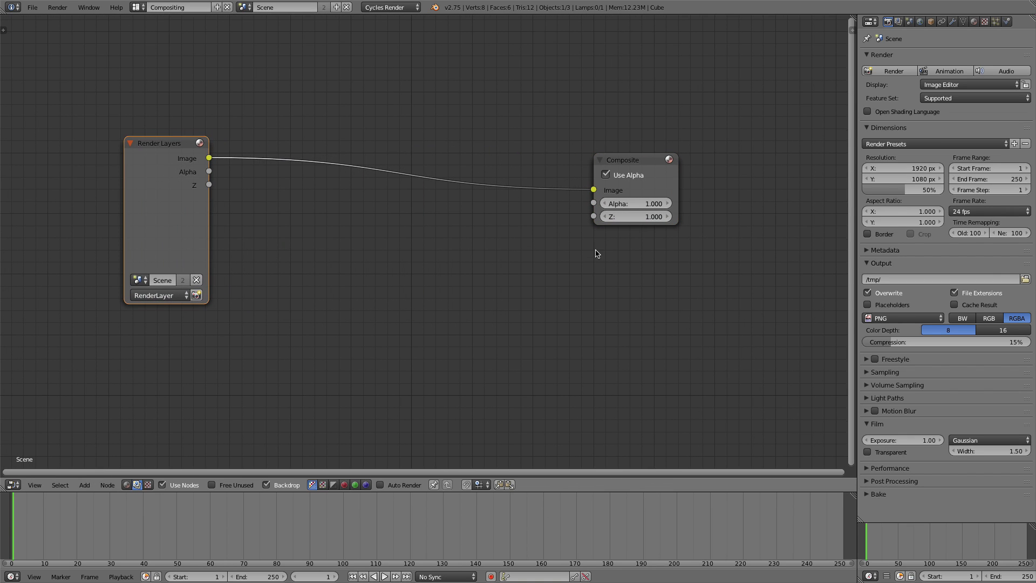
key(x)
Add a Movie Clip input node in place of the Render Layers node.
key(shift+a)
click(160, 158)
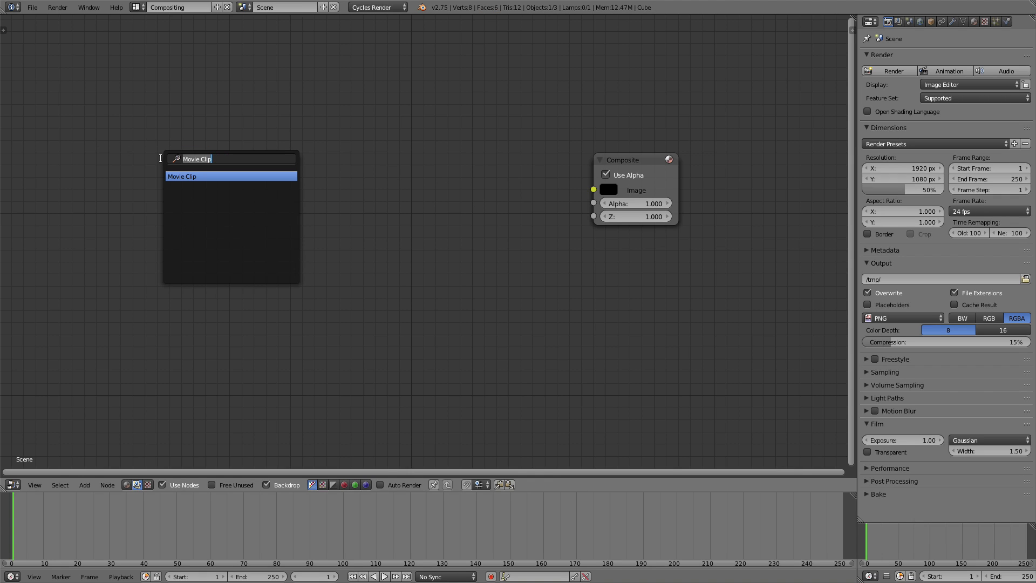
key(Return)
click(102, 132)
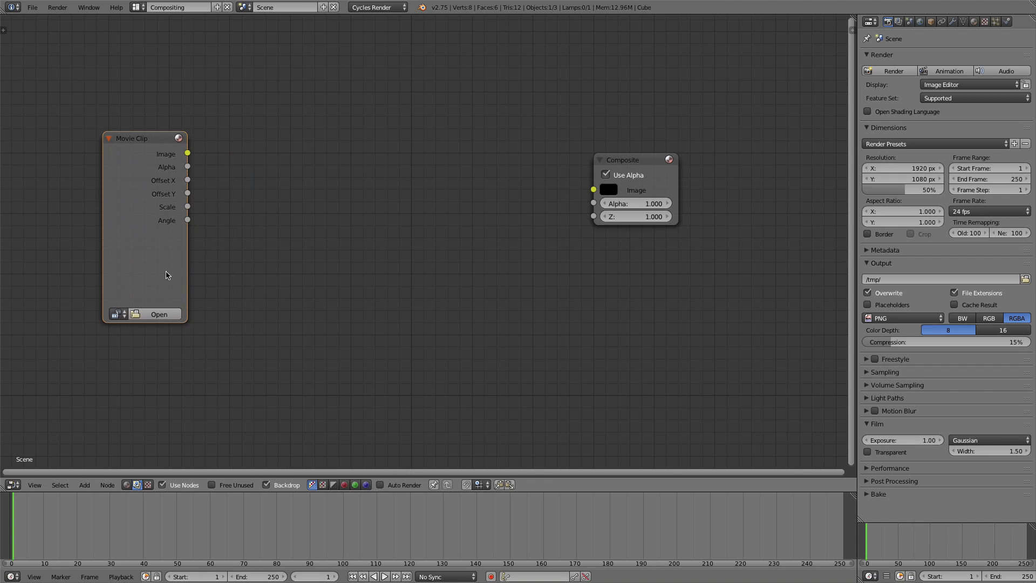
Load artist.mov from the Desktop into the Movie Clip node.
click(160, 313)
click(31, 88)
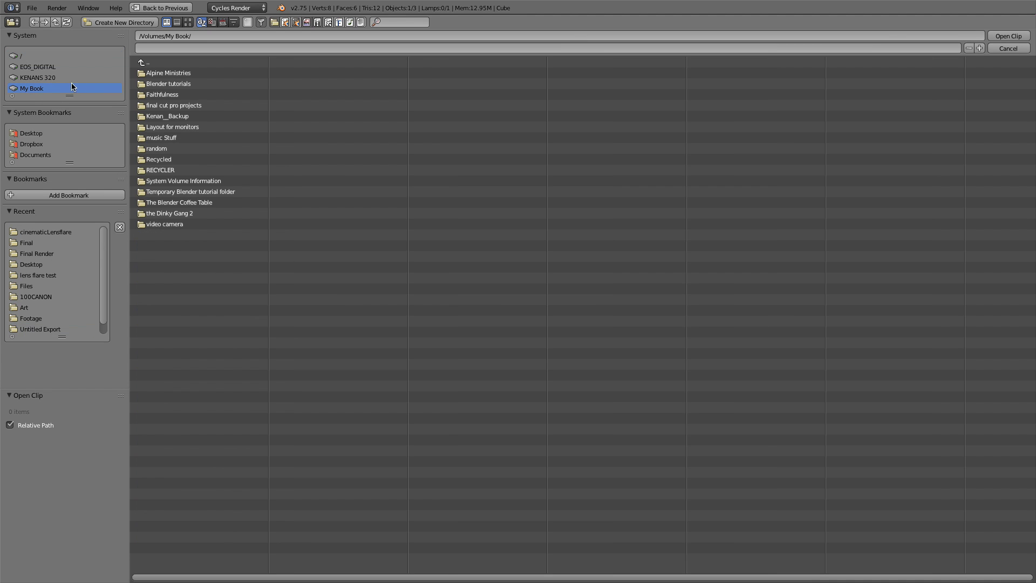
click(167, 95)
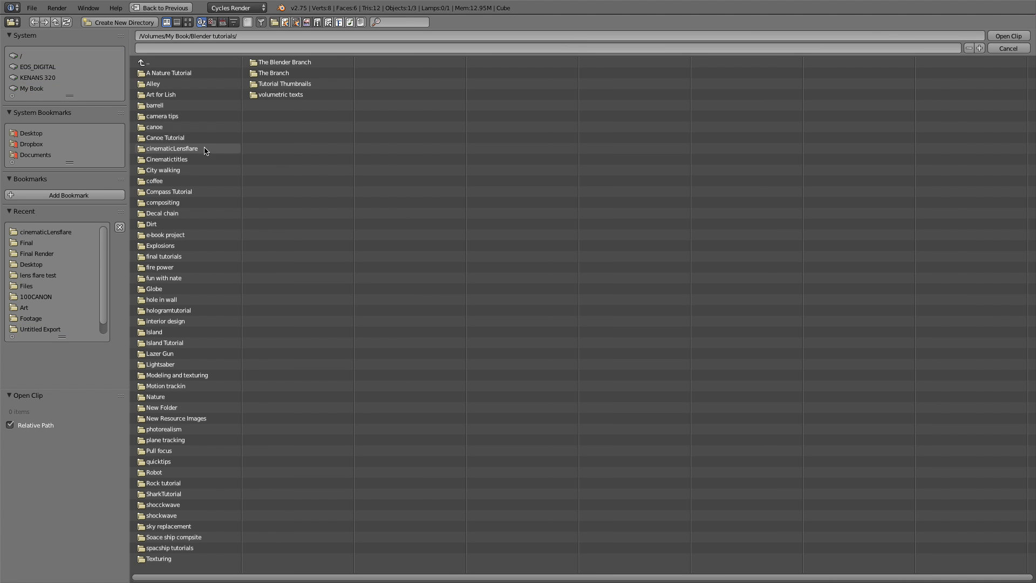
click(171, 148)
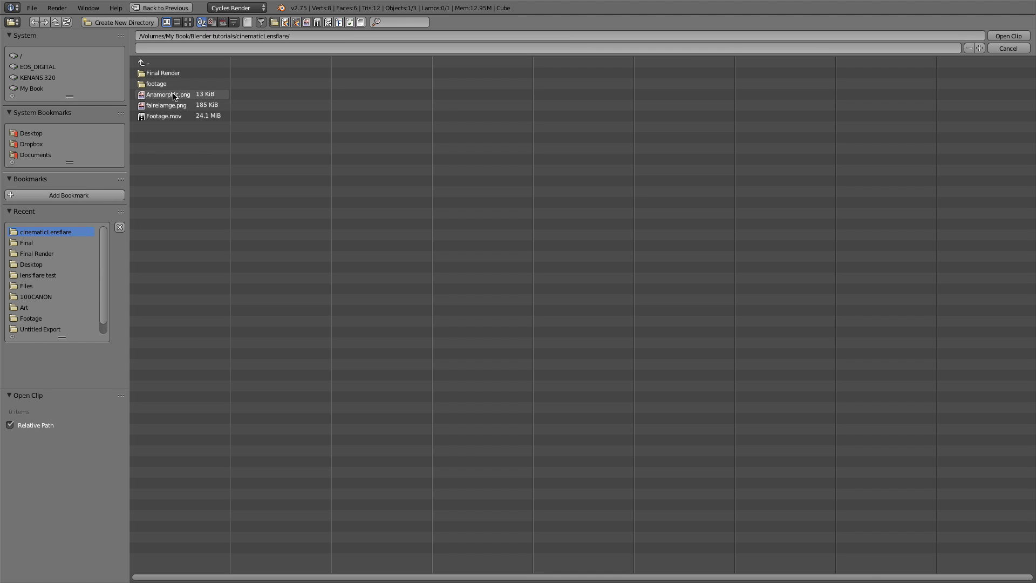
click(31, 135)
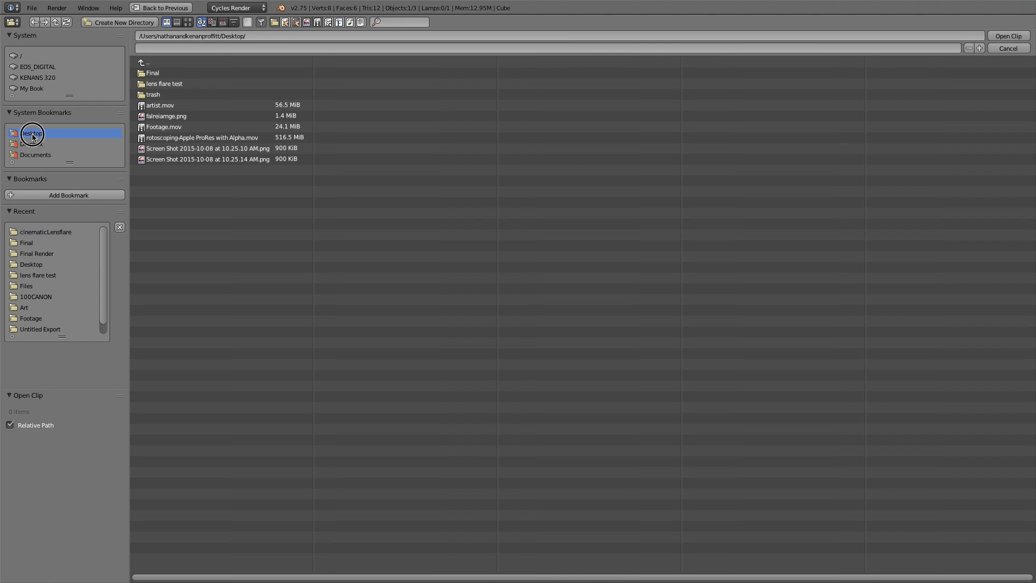
double_click(160, 106)
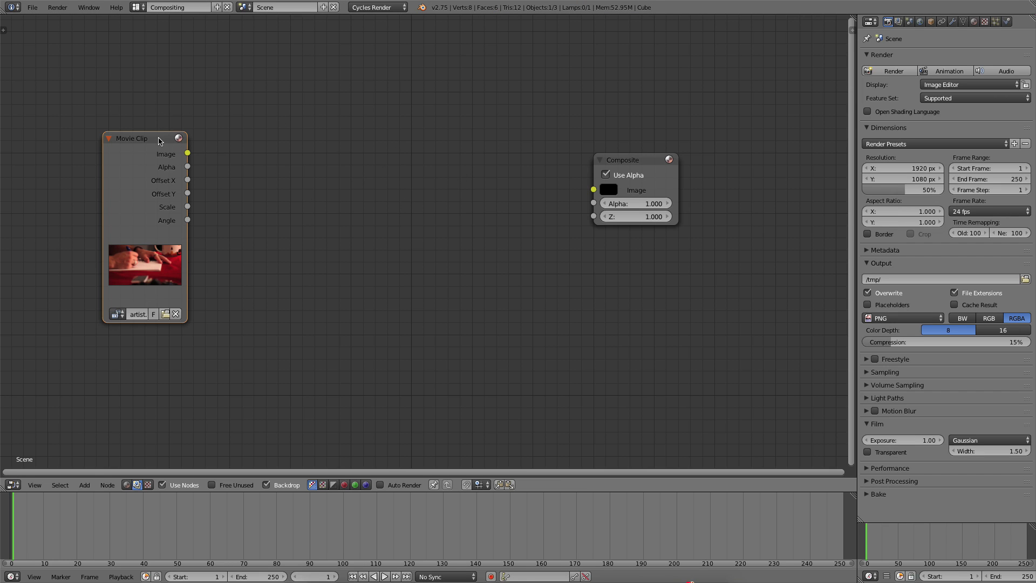
Connect the Movie Clip image to a new Viewer node and spread the input and output nodes further apart.
ctrl+shift+click(159, 141)
drag(297, 126, 639, 243)
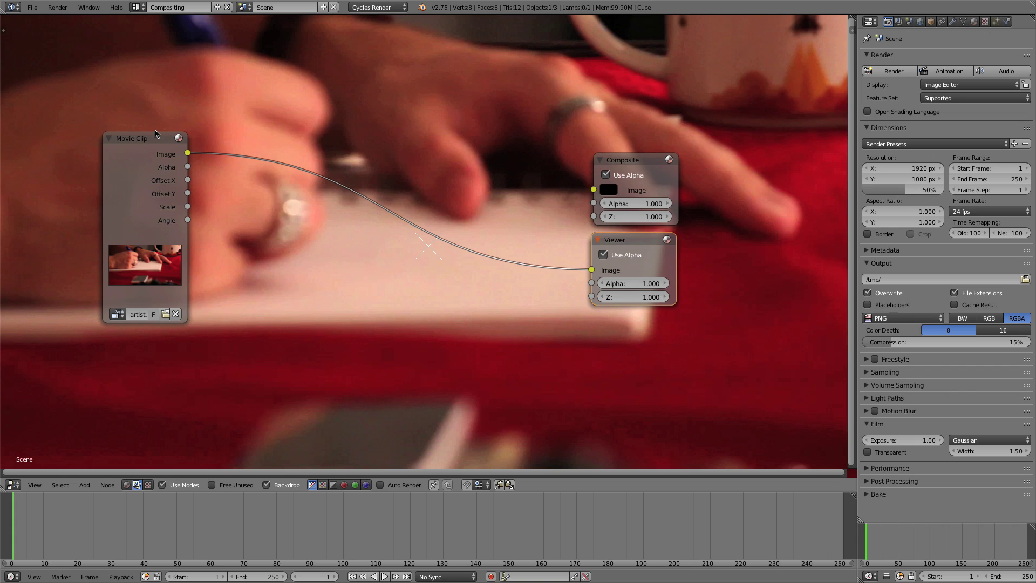
drag(156, 134, 98, 126)
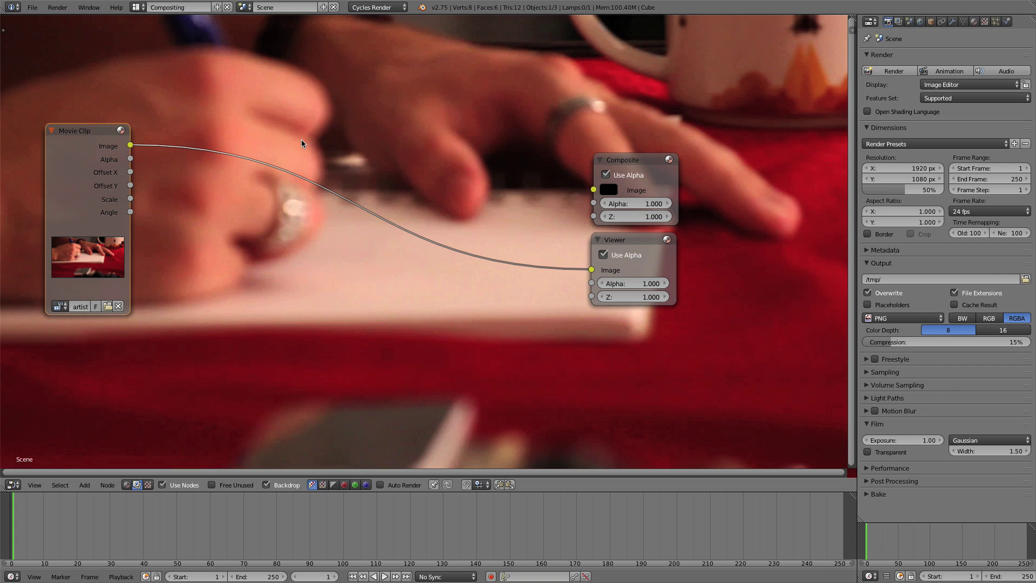
drag(621, 241, 698, 242)
drag(658, 165, 731, 164)
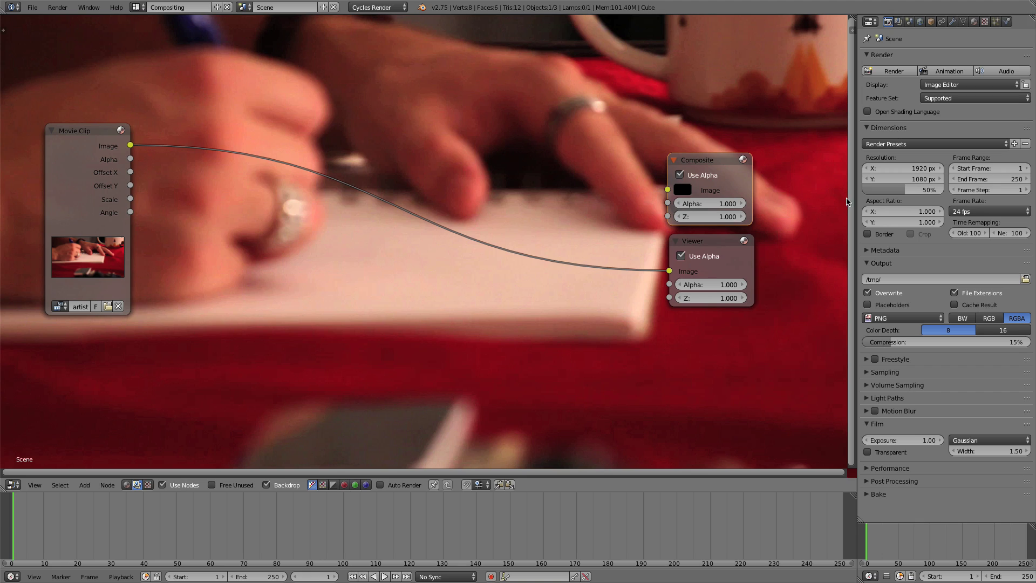
Insert a Scale node on the link between the Movie Clip and Viewer, and shift the Movie Clip node to make room.
key(shift+a)
click(215, 228)
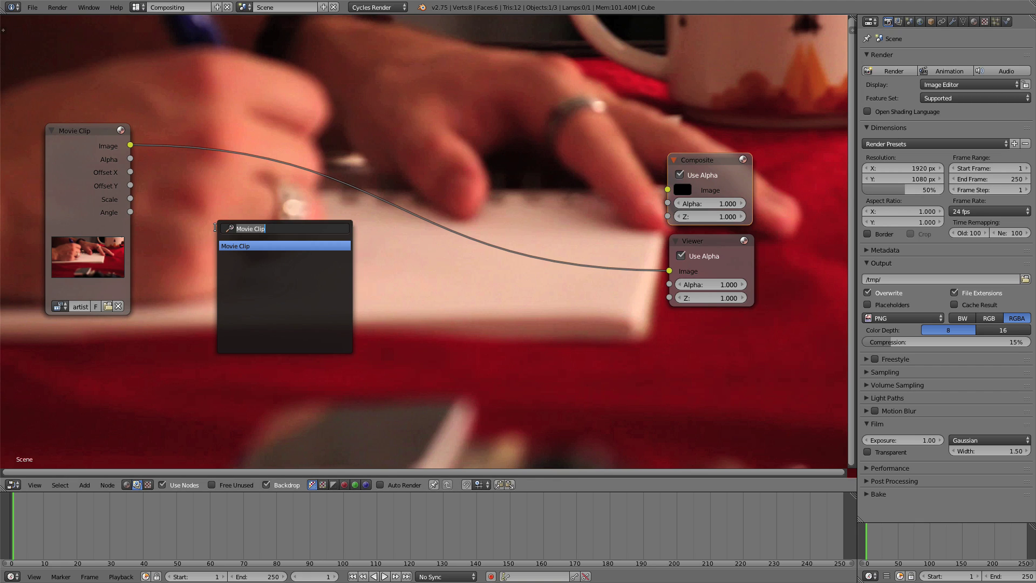
text(scal)
key(Return)
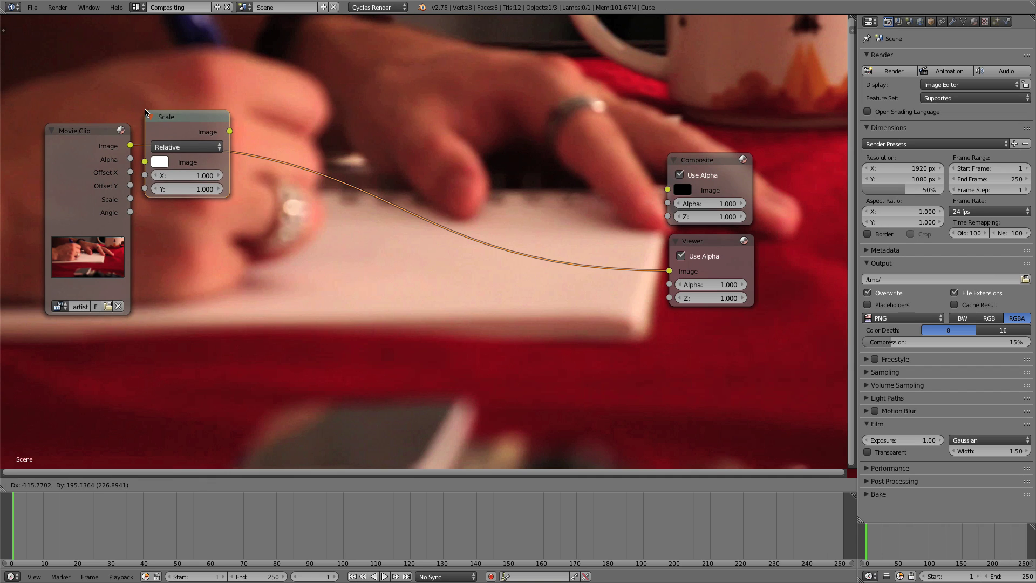
click(145, 109)
drag(101, 131, 67, 161)
Set the Scale node's space to Render Size and move the timeline to frame 118.
click(172, 142)
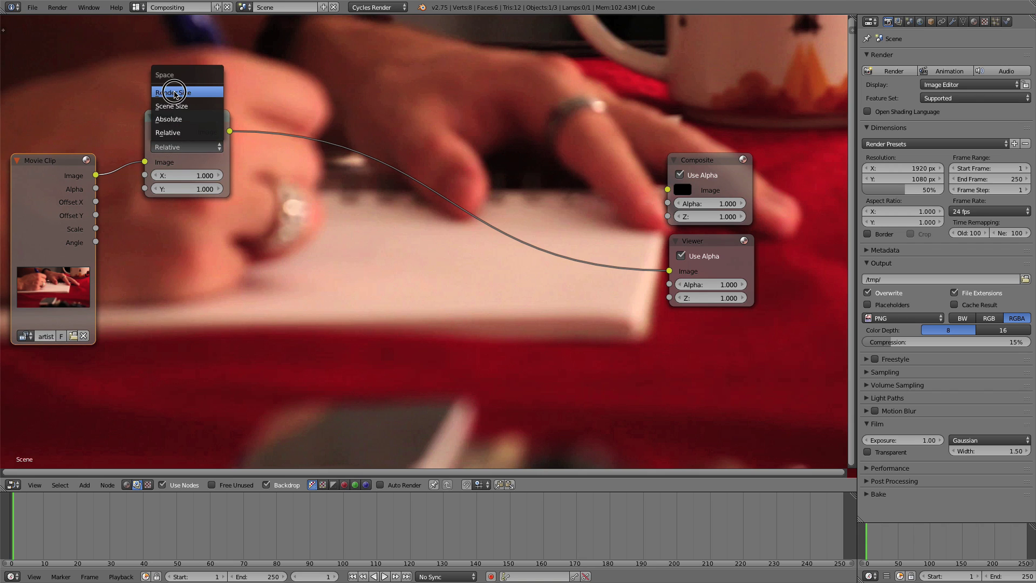
click(175, 94)
drag(189, 115, 183, 110)
middle_drag(545, 236, 534, 245)
drag(146, 571, 369, 524)
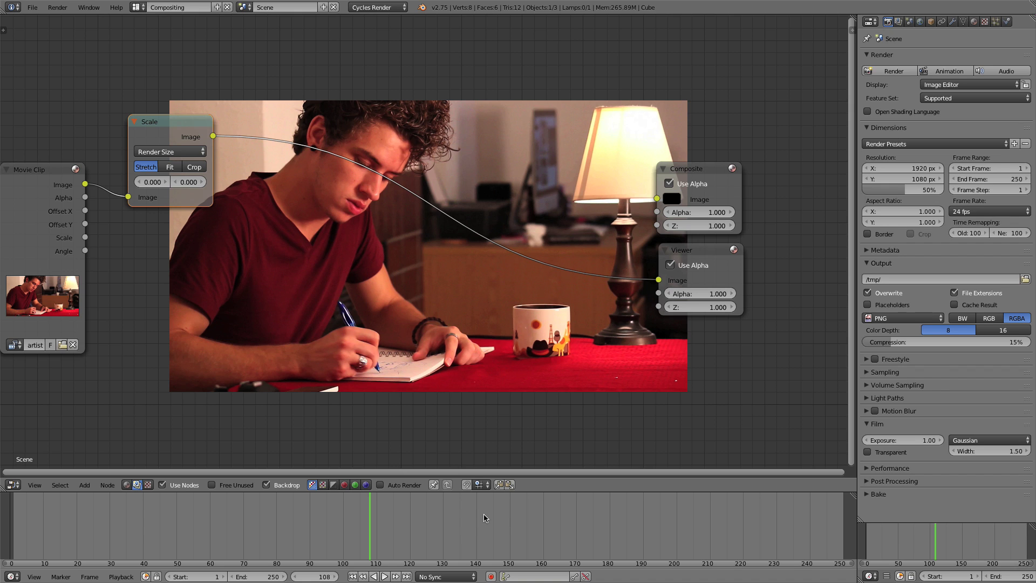
drag(474, 534, 402, 526)
Rearrange the Viewer, Composite and Scale nodes to open up space in the middle of the node tree.
scroll(452, 439, down, 3)
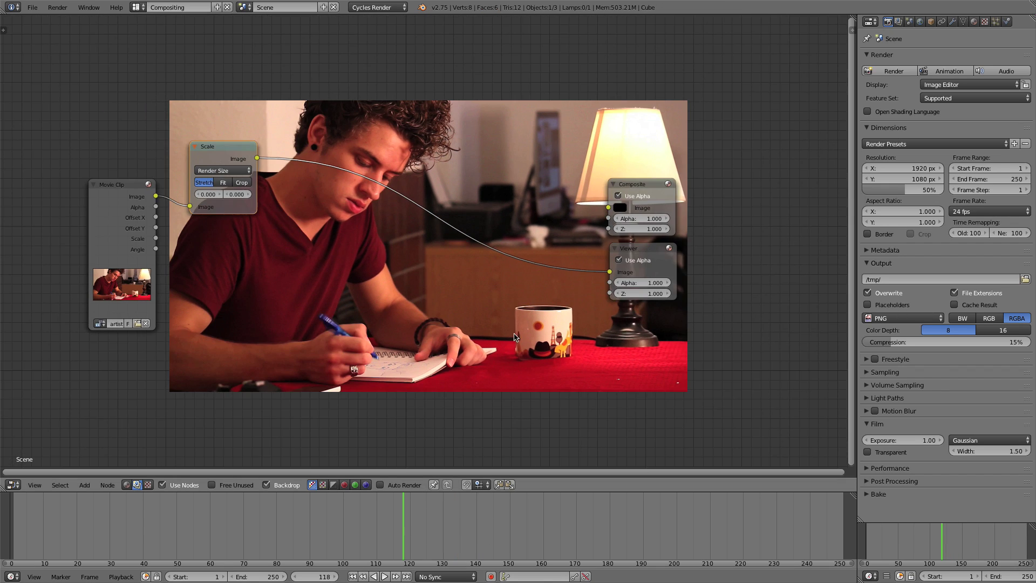
drag(645, 286, 725, 296)
drag(642, 215, 719, 226)
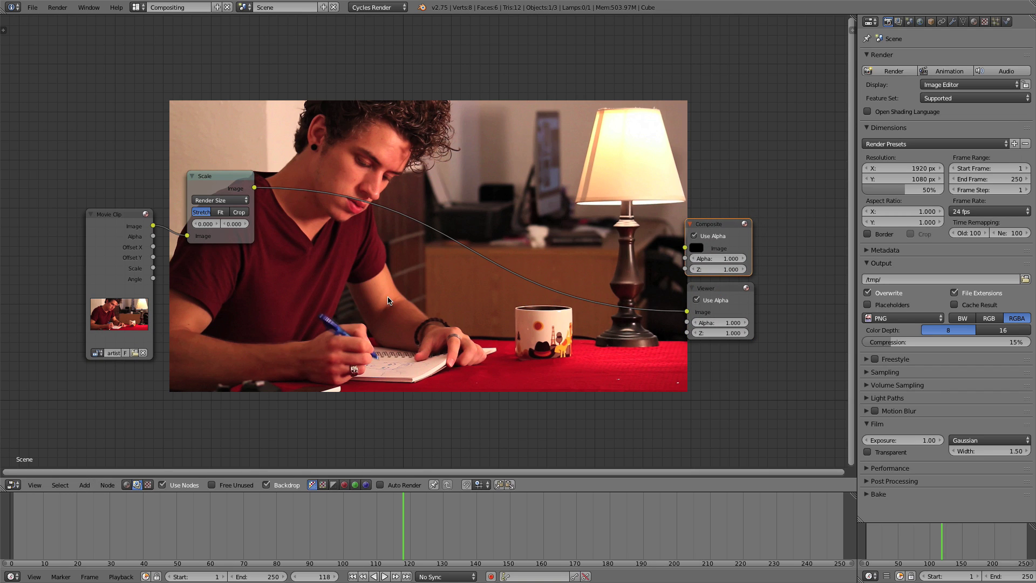
drag(241, 191, 243, 182)
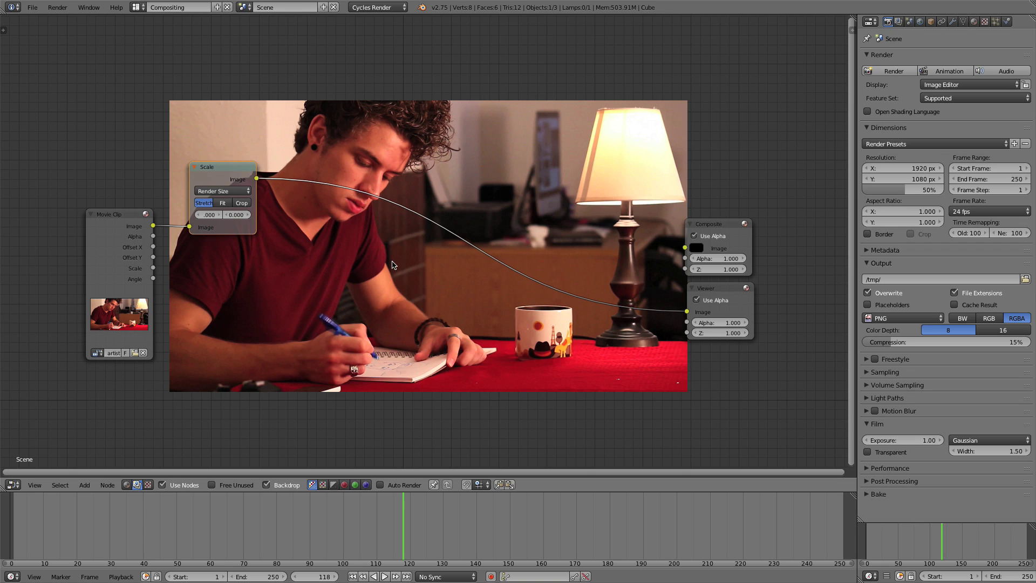
Insert a Luminance Key node between the Scale and Viewer nodes and place it above the link.
key(shift+a)
mouse_move(379, 308)
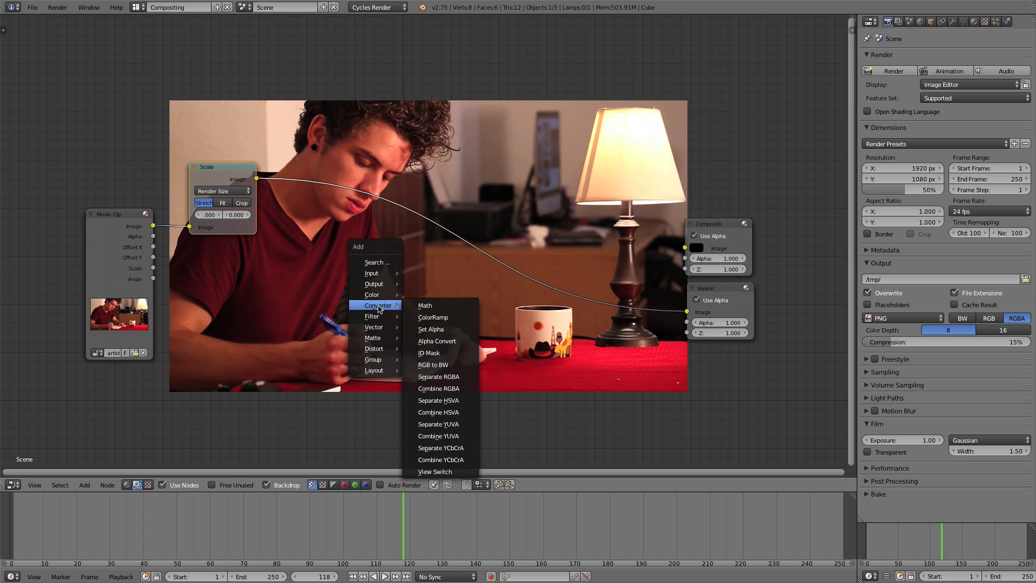
click(372, 261)
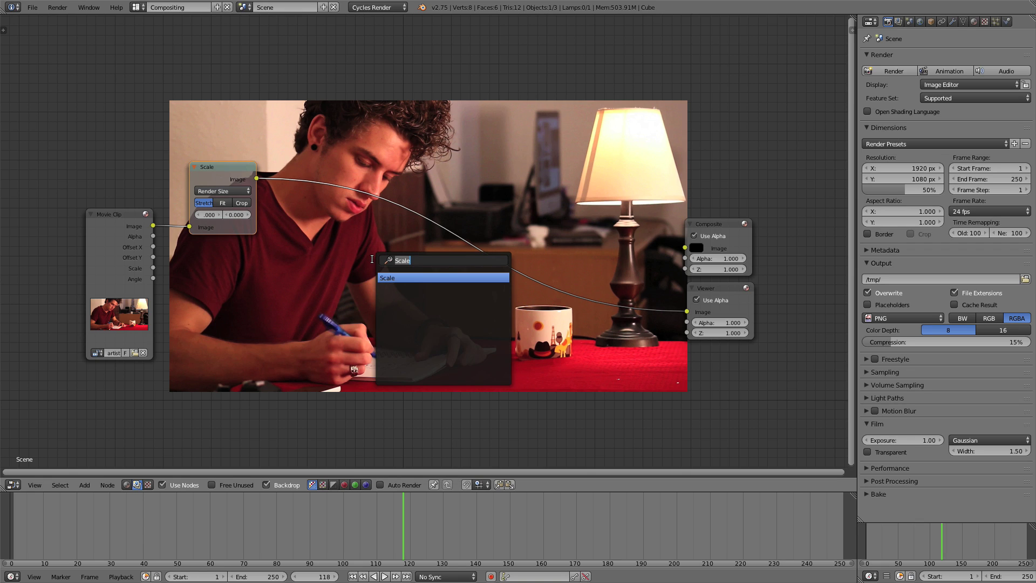
text(lum)
key(Return)
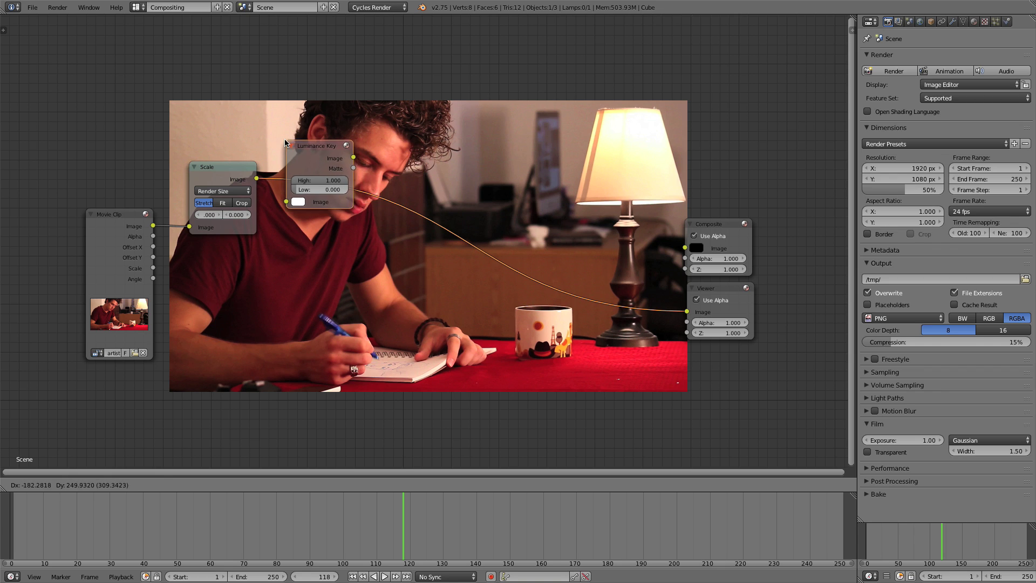
click(310, 146)
drag(340, 157, 421, 132)
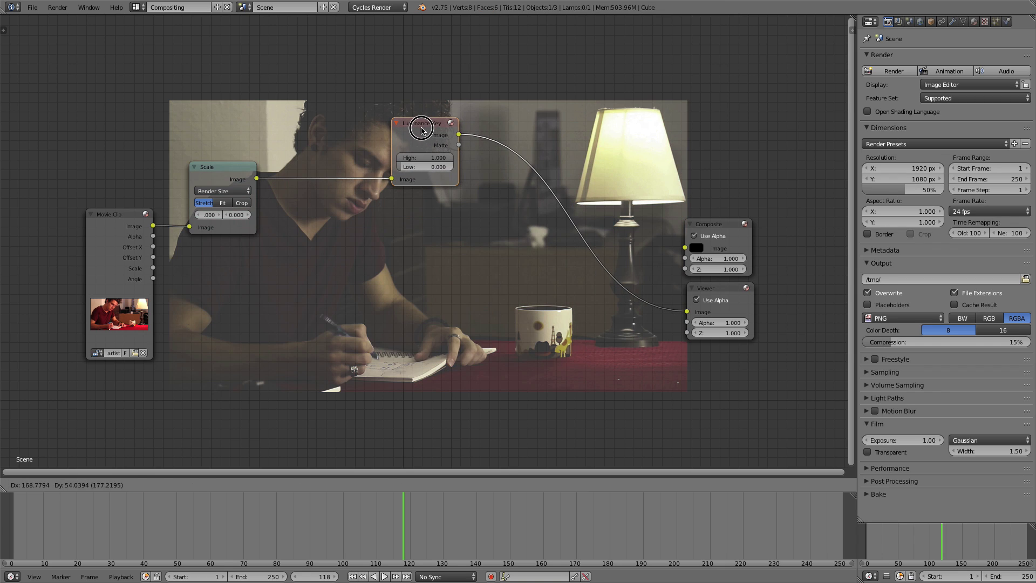
click(421, 130)
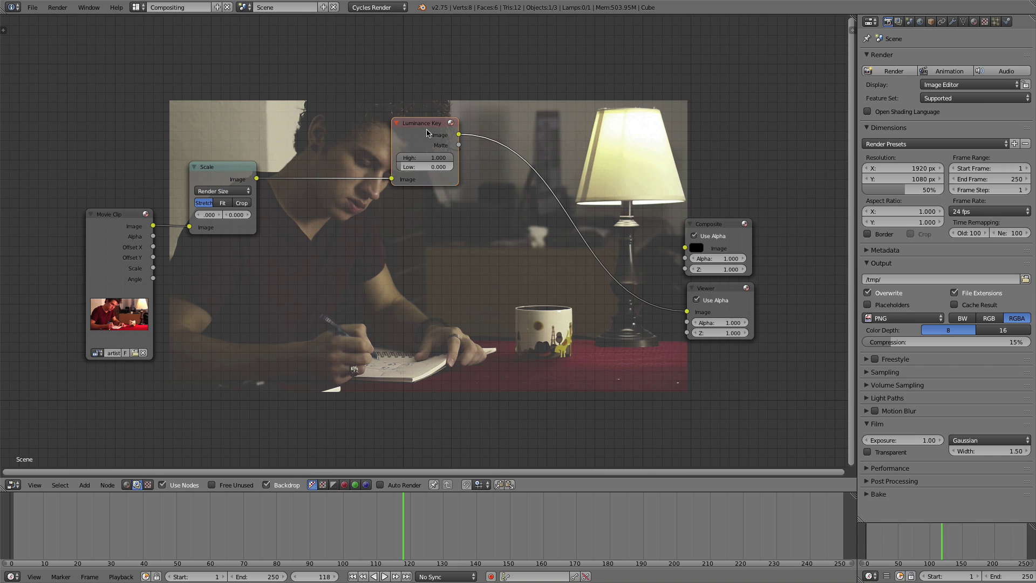
Send the Luminance Key's Matte output to the Viewer and set High to about 0.836 and Low to about 0.545.
ctrl+shift+click(427, 130)
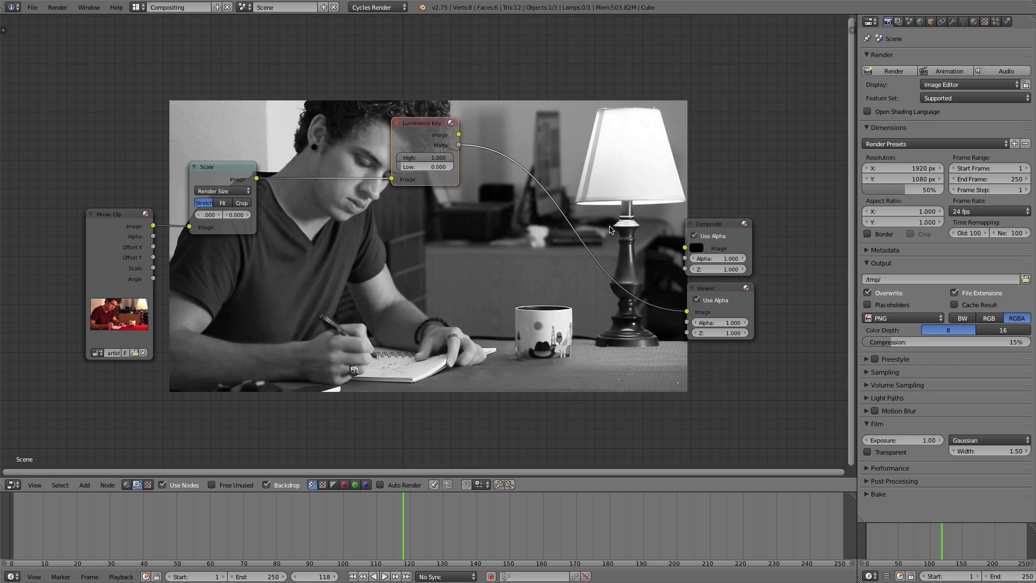
drag(426, 158, 485, 167)
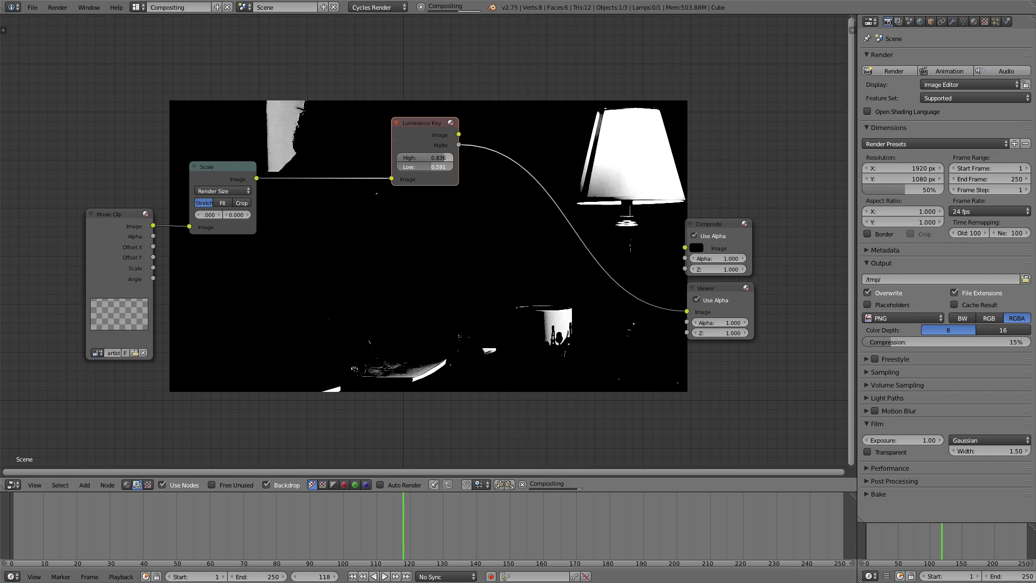
drag(398, 142, 386, 120)
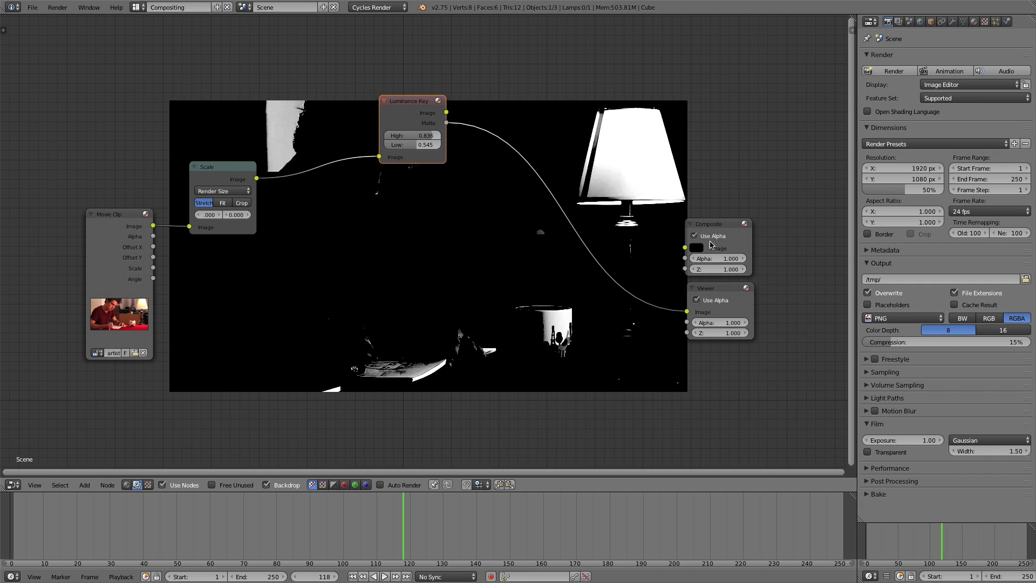
Spread the Viewer, Composite, Luminance Key and Scale nodes outward, and refine the key to High 0.882 and Low 0.573.
drag(726, 293, 768, 300)
drag(726, 223, 771, 229)
drag(426, 145, 394, 76)
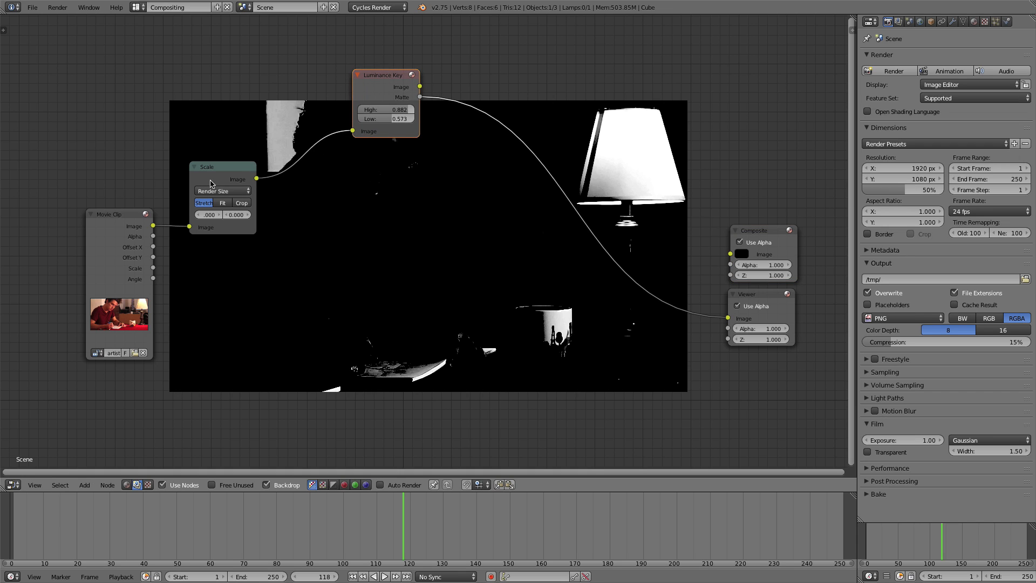
drag(210, 183, 191, 135)
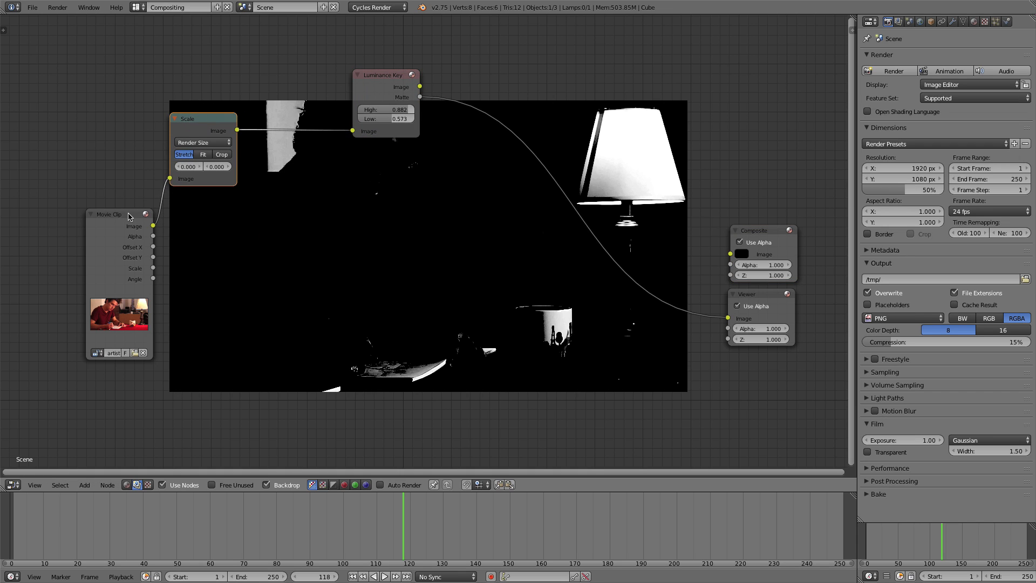
Spread the Movie Clip and Luminance Key nodes slightly apart, and step through the timeline to frame 223 to check the matte.
drag(129, 217, 118, 206)
drag(394, 75, 413, 72)
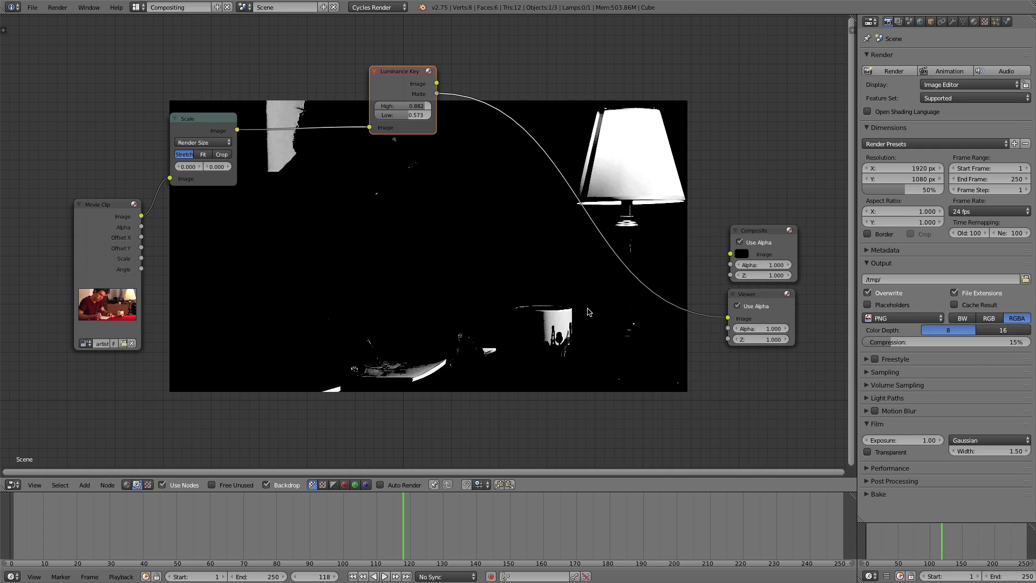
click(558, 531)
click(660, 531)
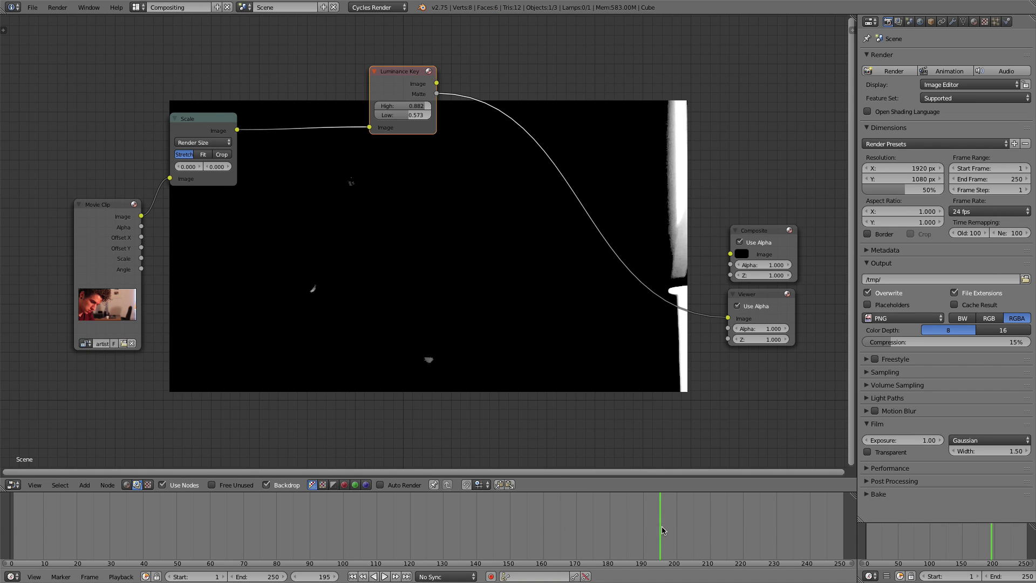
click(722, 530)
click(754, 531)
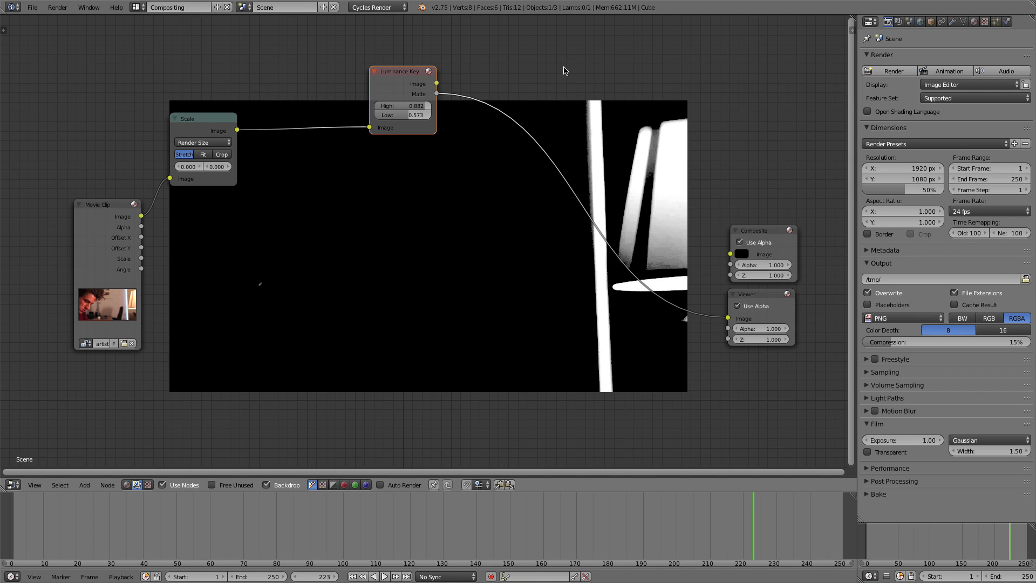
Insert a Blur node between the Luminance Key's Matte output and the Viewer, and shift both nodes toward the Scale node.
drag(407, 74, 361, 63)
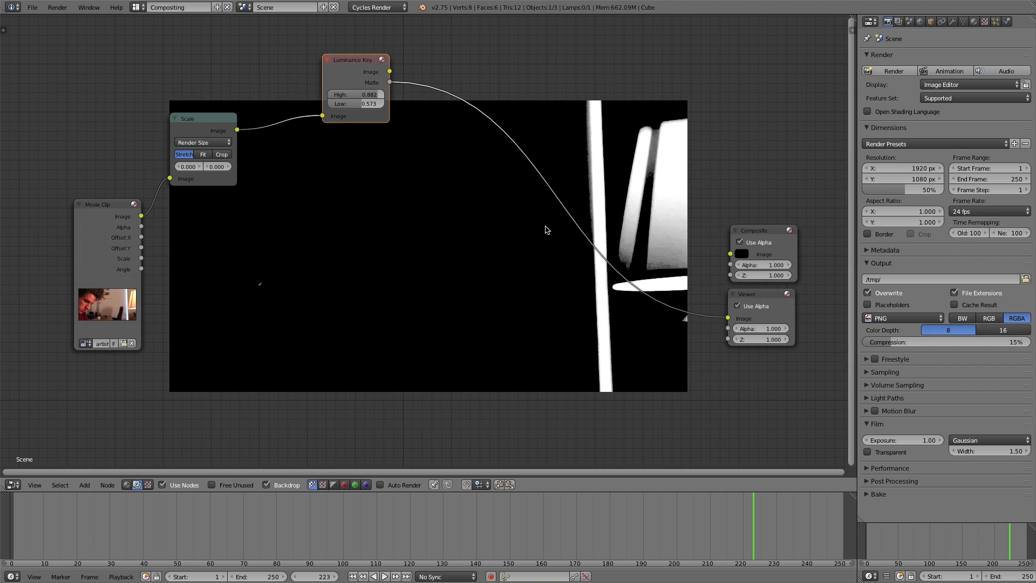
key(shift+a)
click(422, 226)
text(blur)
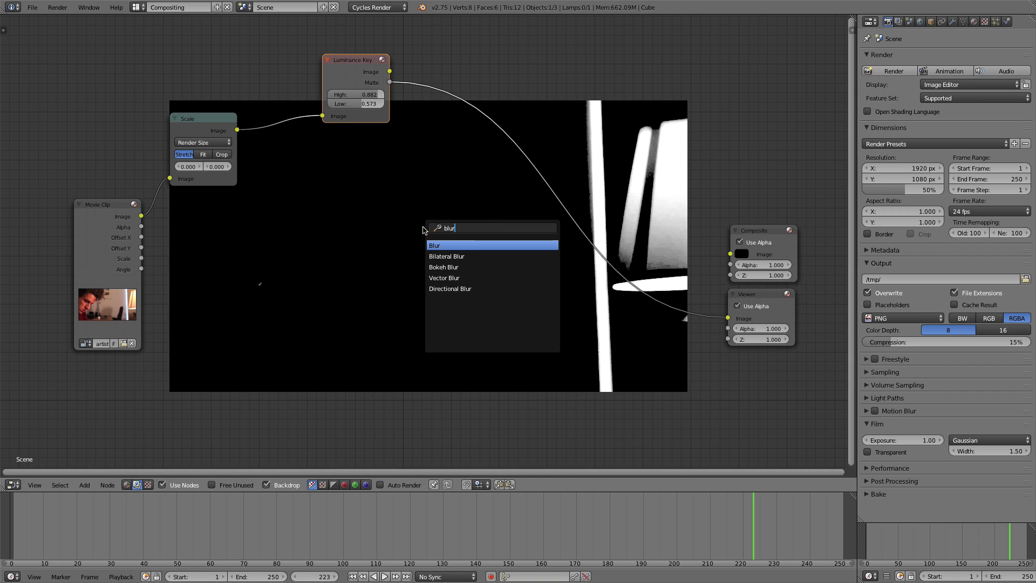
key(Return)
click(423, 43)
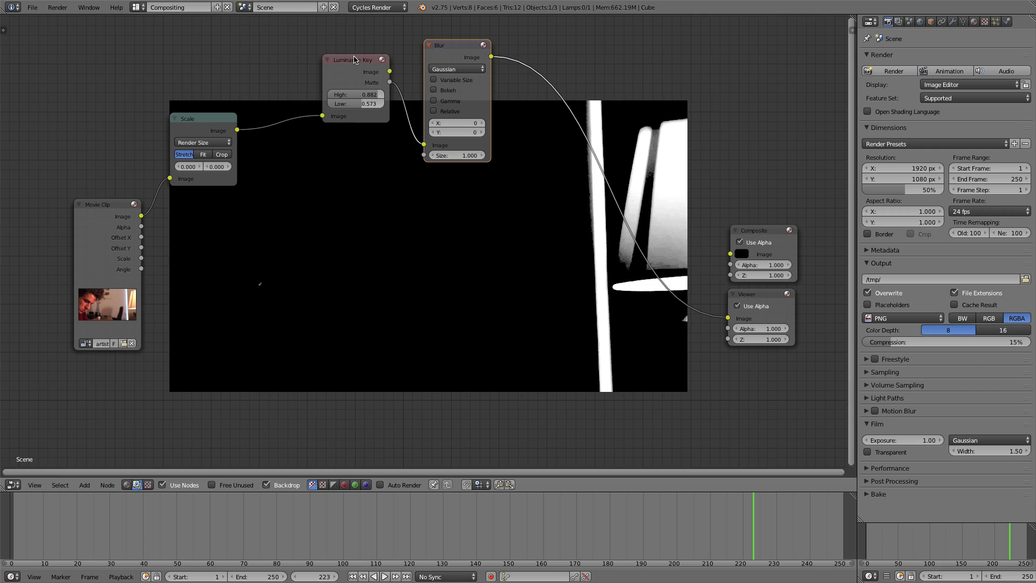
drag(355, 59, 292, 74)
drag(453, 47, 393, 46)
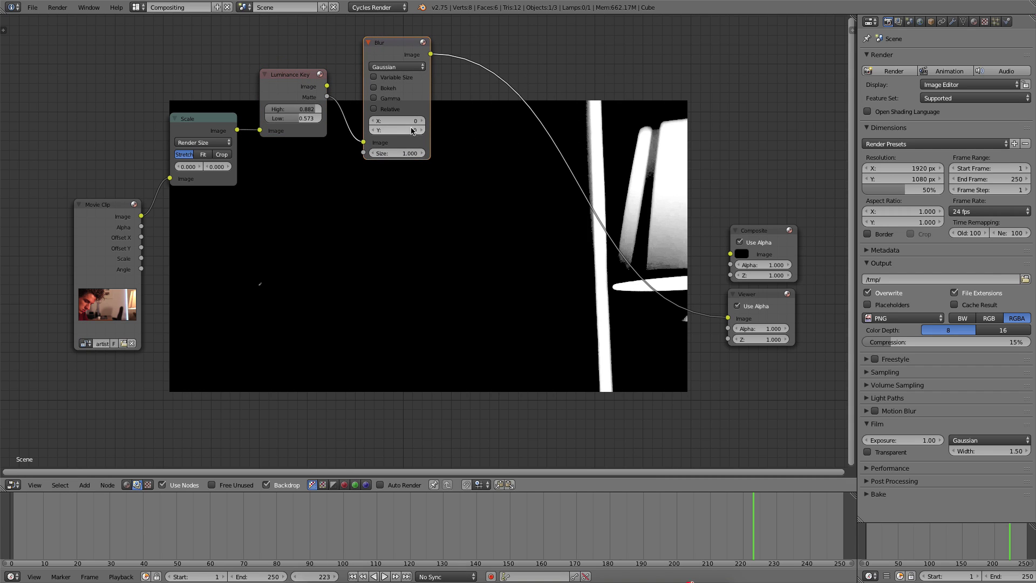
Set the Blur node to X 300, Y 2 and Size 3 for a wide horizontal streak.
click(390, 130)
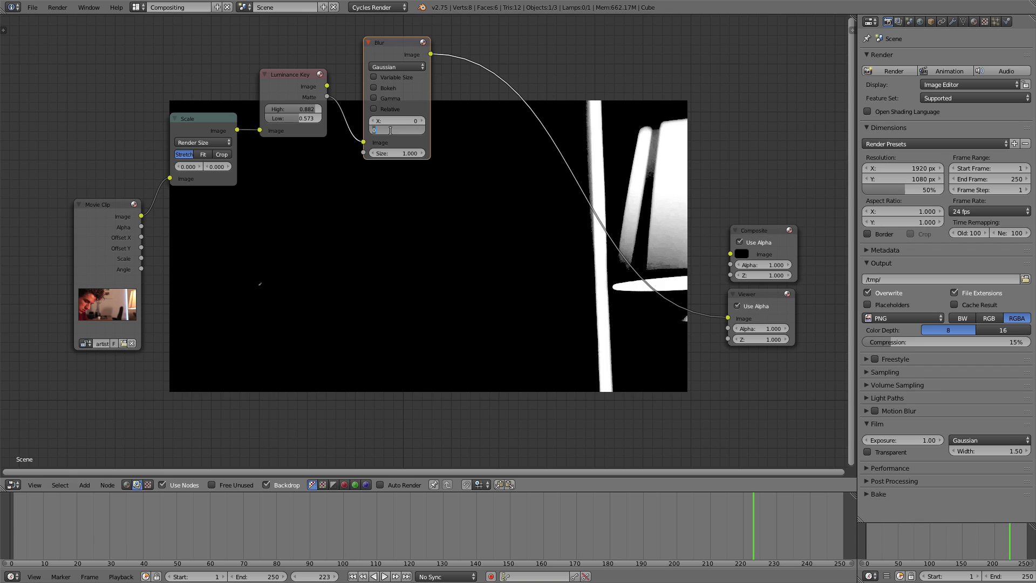
text(2)
key(Tab)
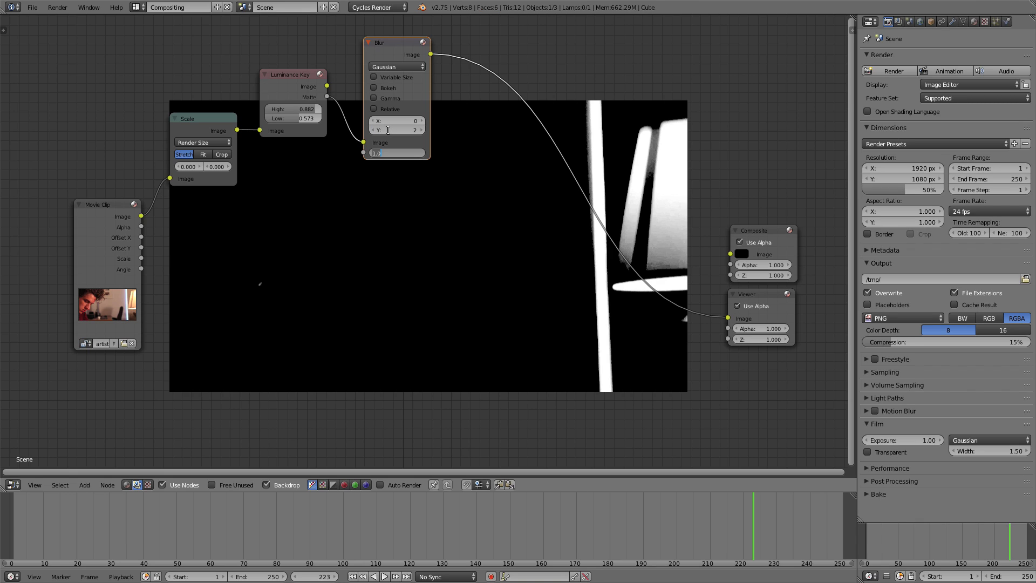
text(3)
key(Return)
click(398, 120)
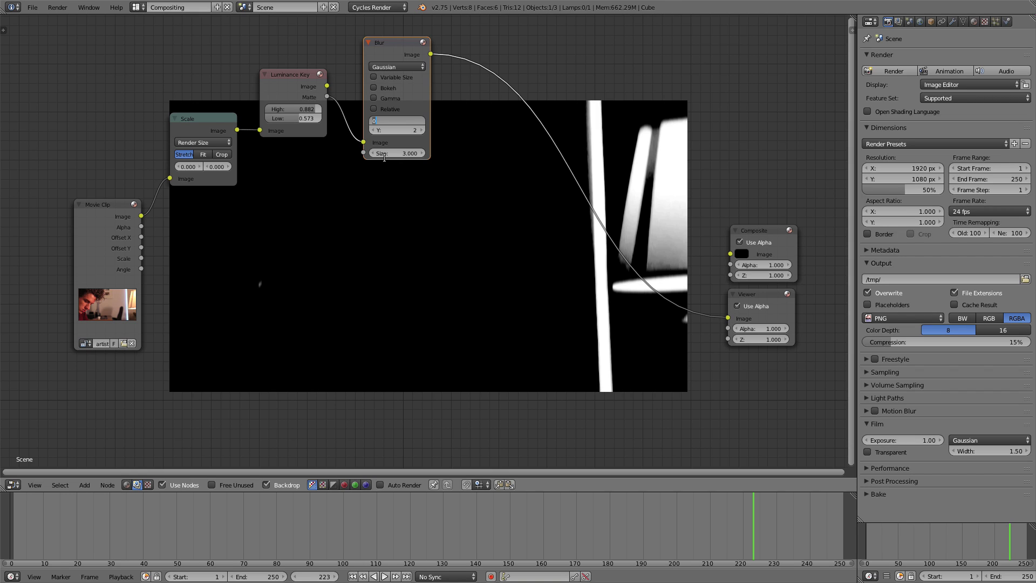
key(Return)
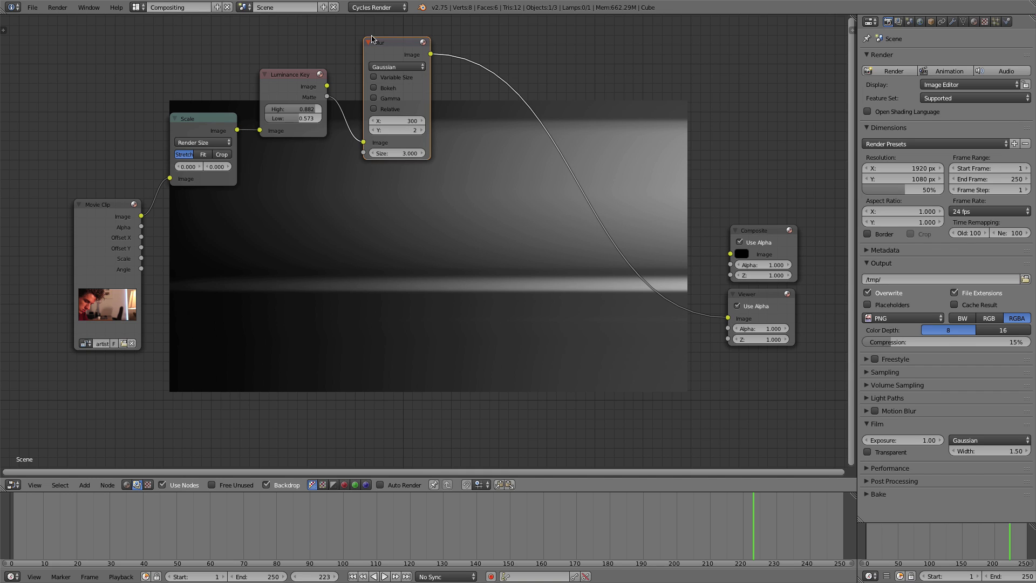
Pack the Blur and Luminance Key nodes closer to the Scale node to free space after the Blur.
drag(389, 43, 370, 41)
drag(295, 72, 287, 81)
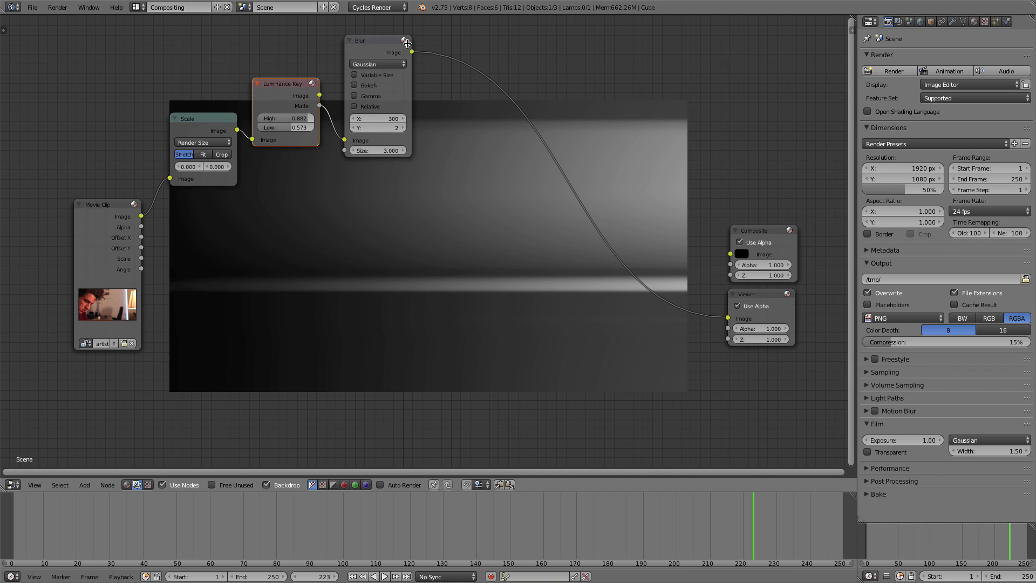
drag(362, 42, 349, 43)
middle_drag(447, 145, 439, 134)
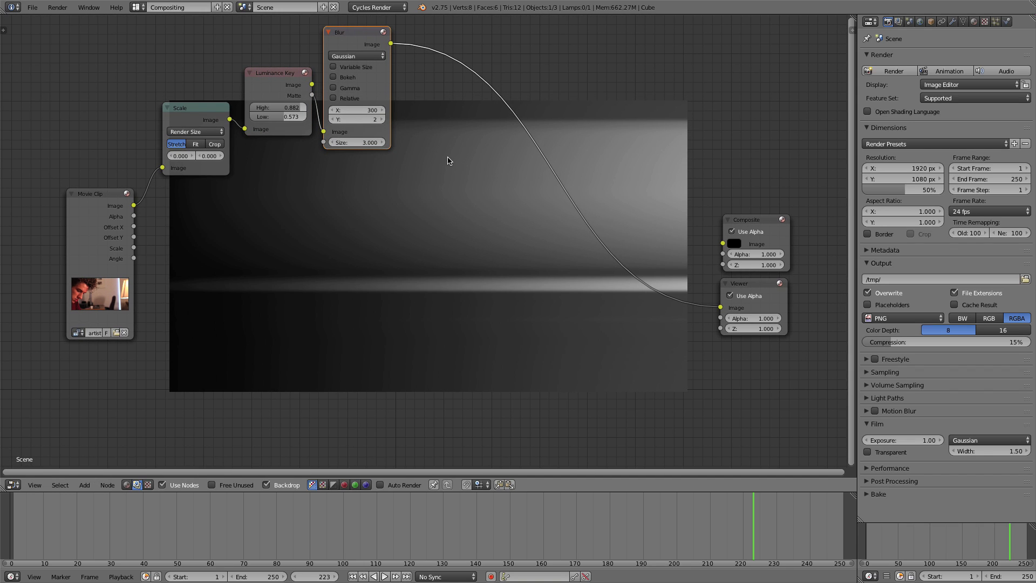
Insert an RGB Curves node between Blur and Viewer, and tint its White Level pale beige to turn the streak bluish.
key(shift+a)
mouse_move(434, 191)
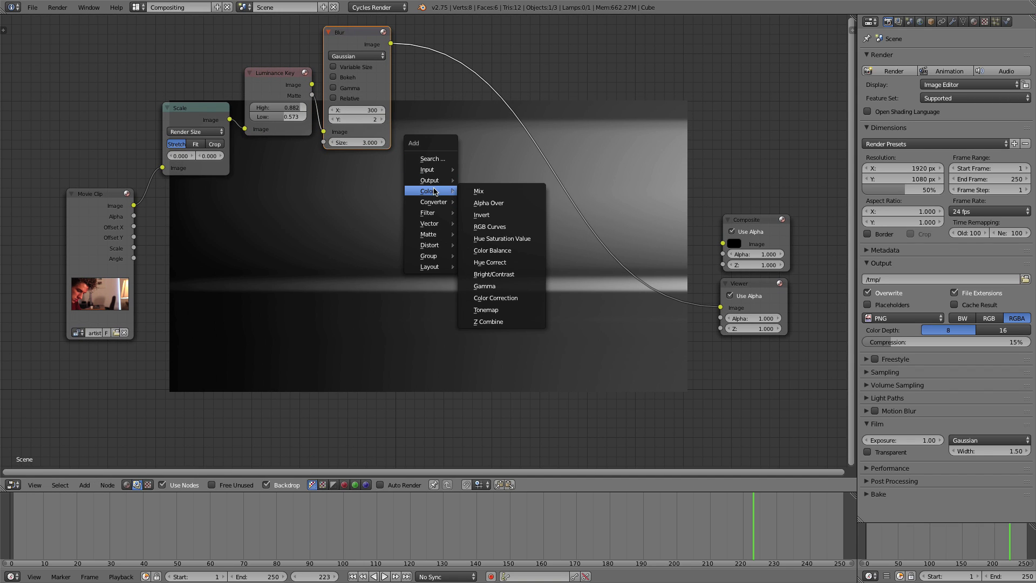
click(489, 227)
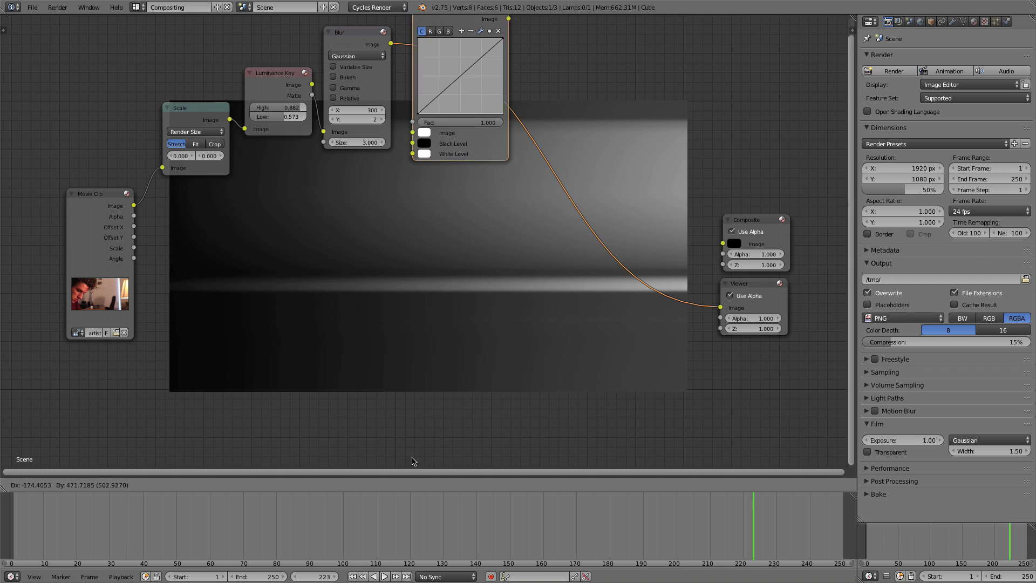
click(411, 22)
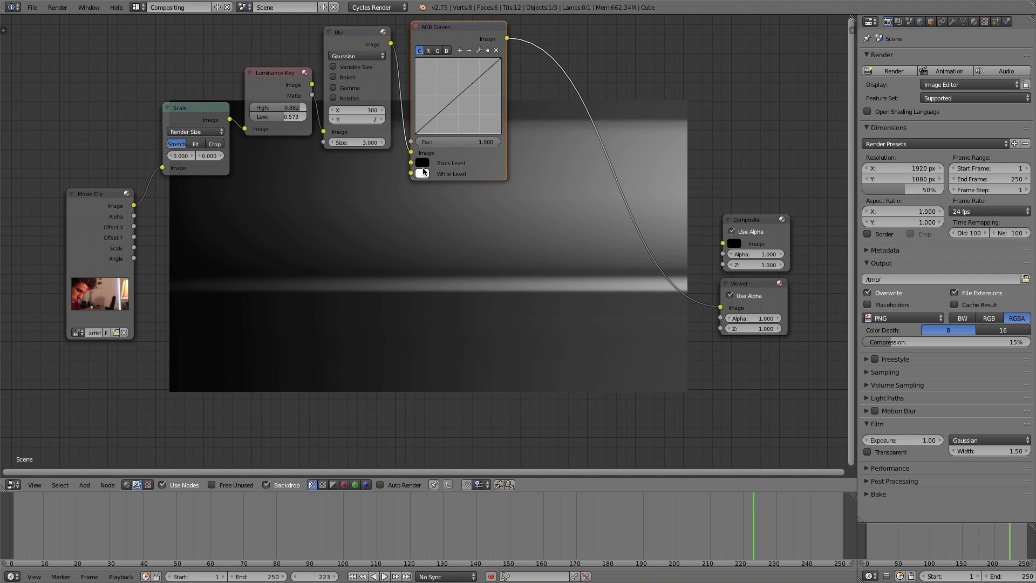
click(422, 174)
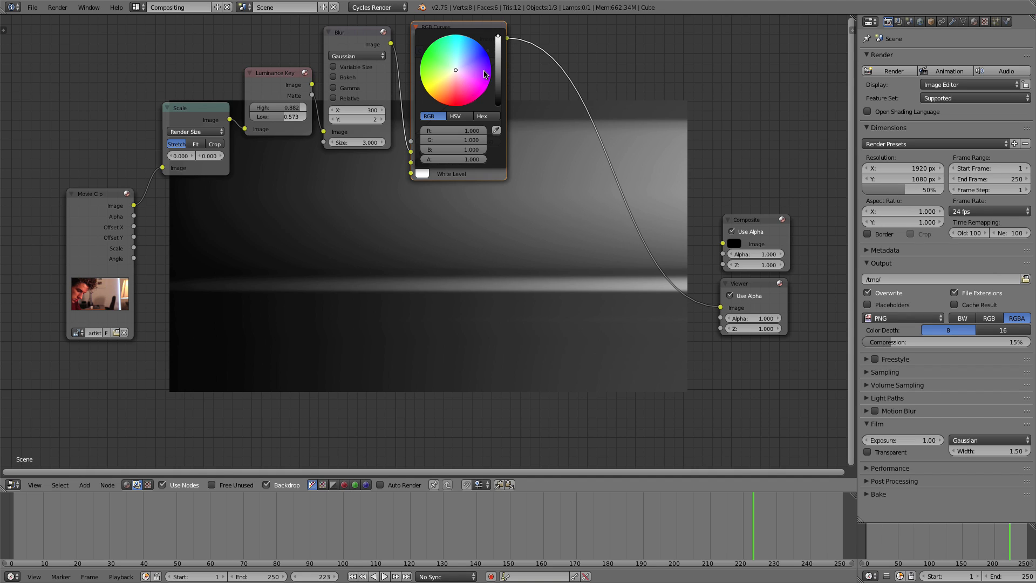
drag(498, 39, 452, 75)
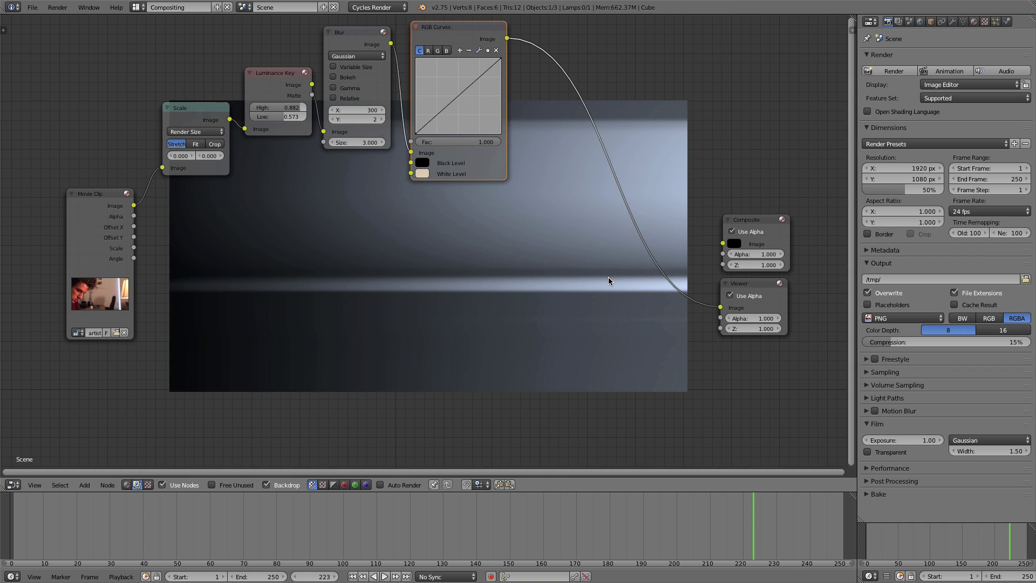
Rearrange the node tree: move Viewer and Composite outward, raise Scale and Movie Clip, and adjust the RGB Curves node's position.
middle_drag(609, 278, 521, 312)
drag(393, 61, 392, 53)
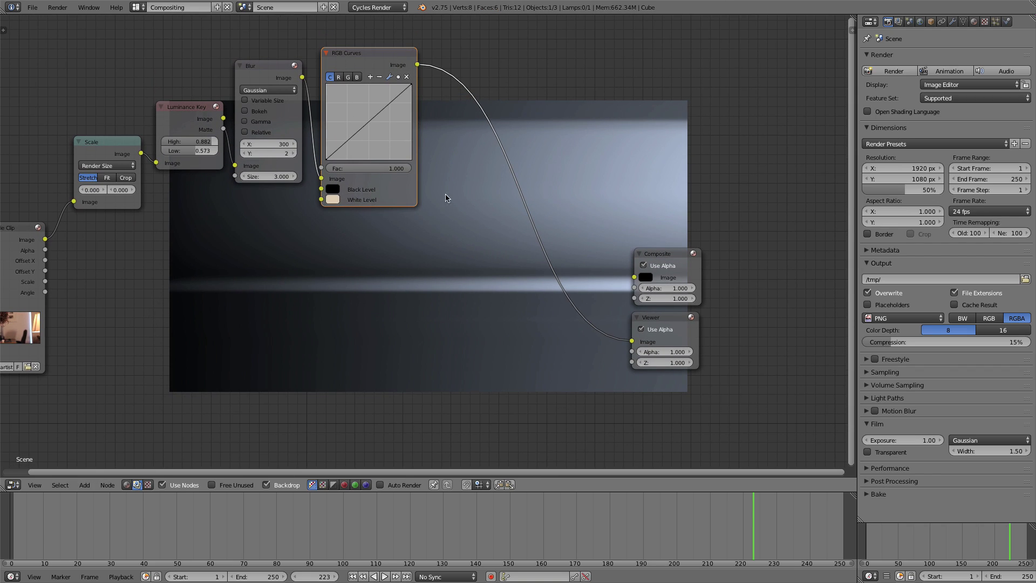
drag(659, 319, 733, 319)
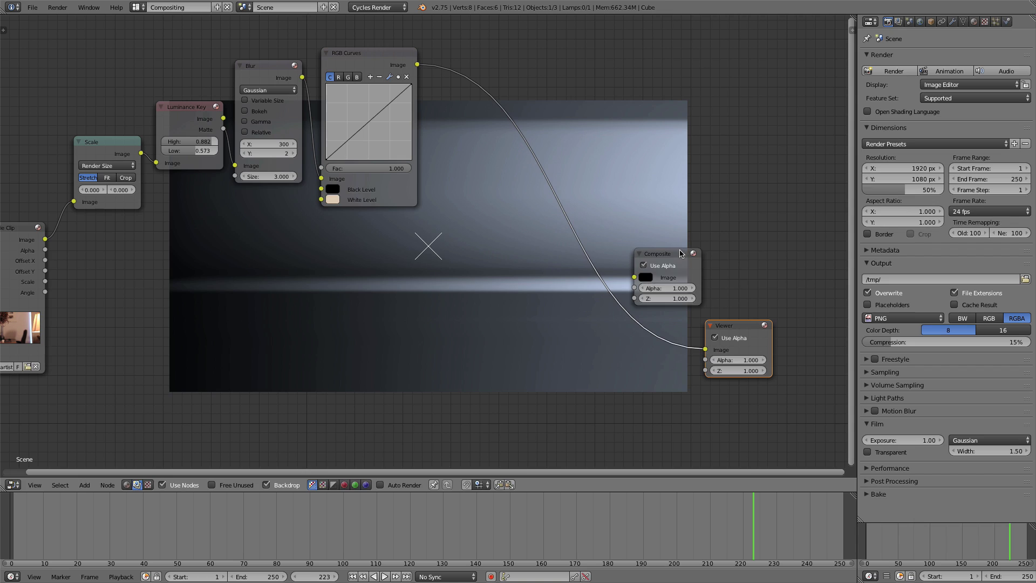
drag(681, 254, 755, 263)
middle_drag(501, 262, 513, 258)
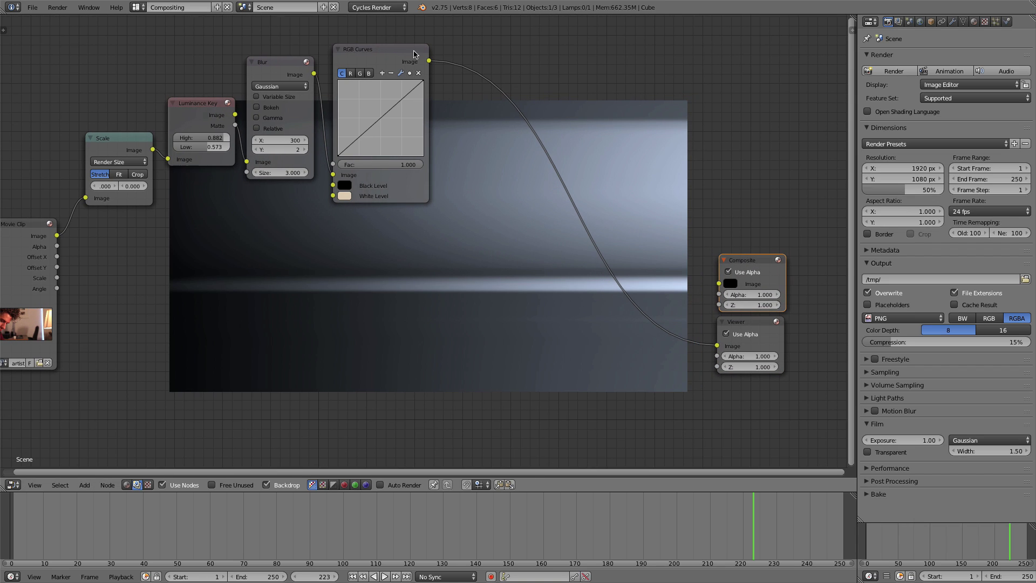
drag(124, 138, 128, 110)
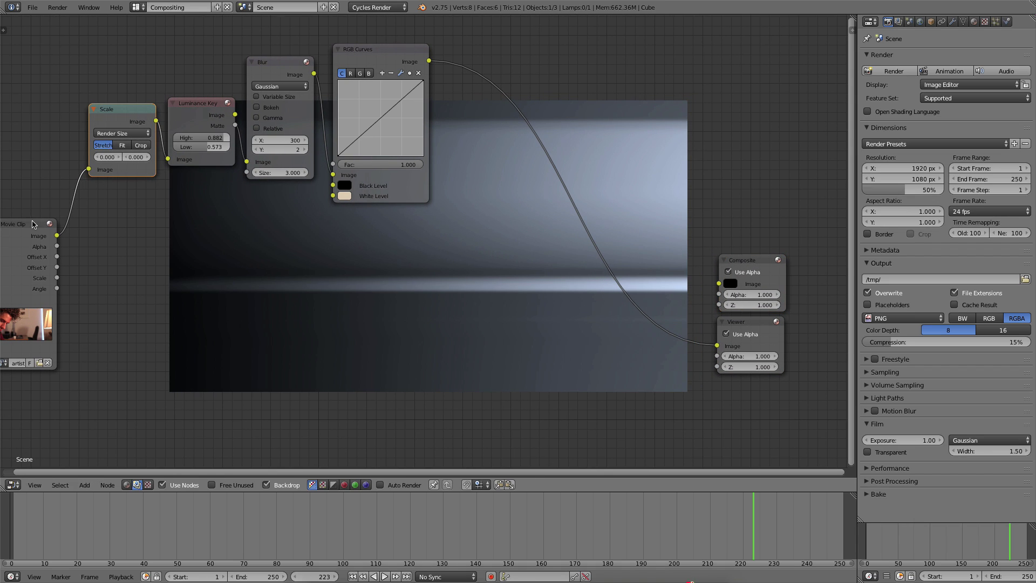
drag(27, 229, 38, 198)
drag(382, 54, 373, 51)
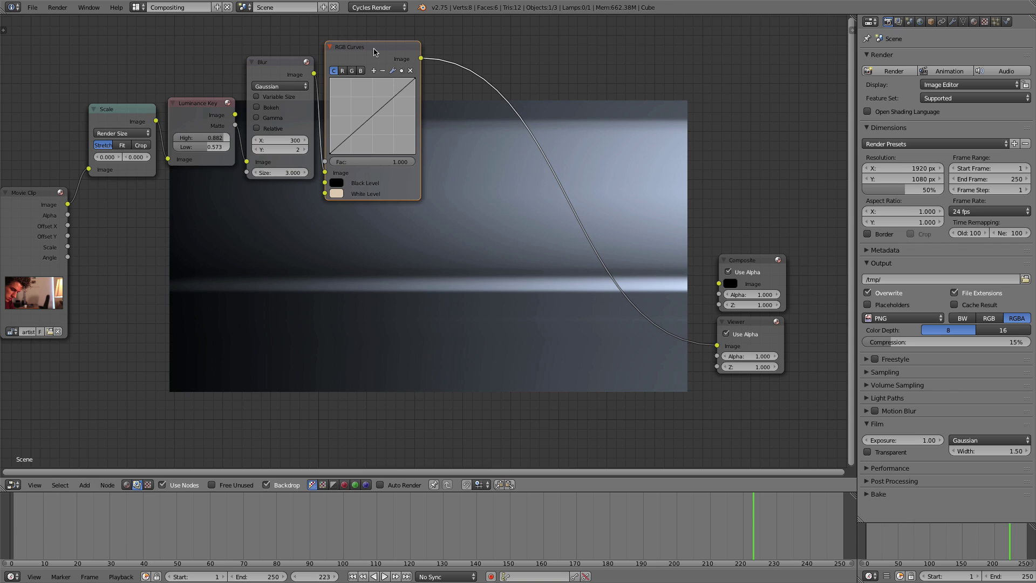
scroll(558, 265, down, 1)
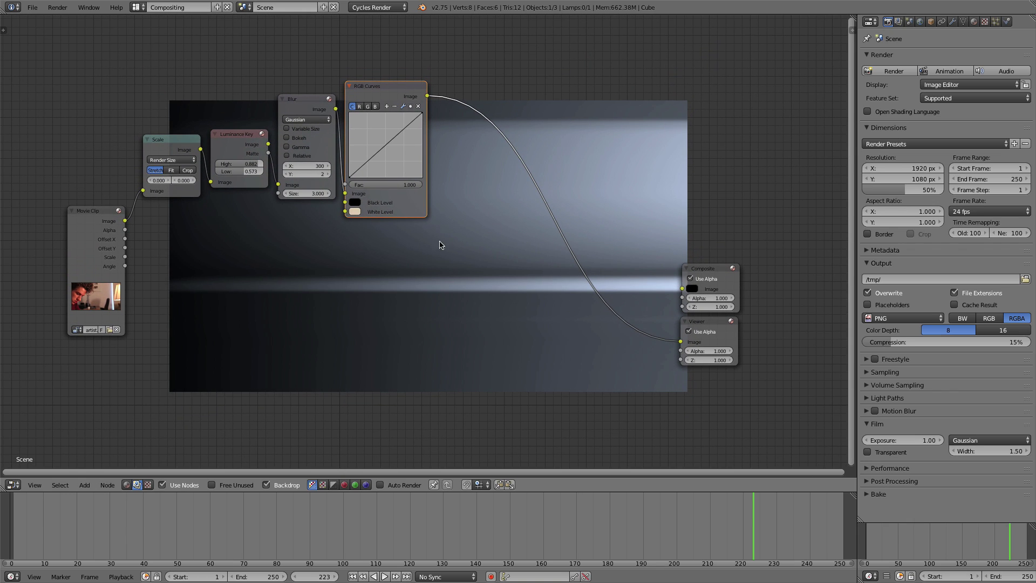
drag(404, 82, 411, 81)
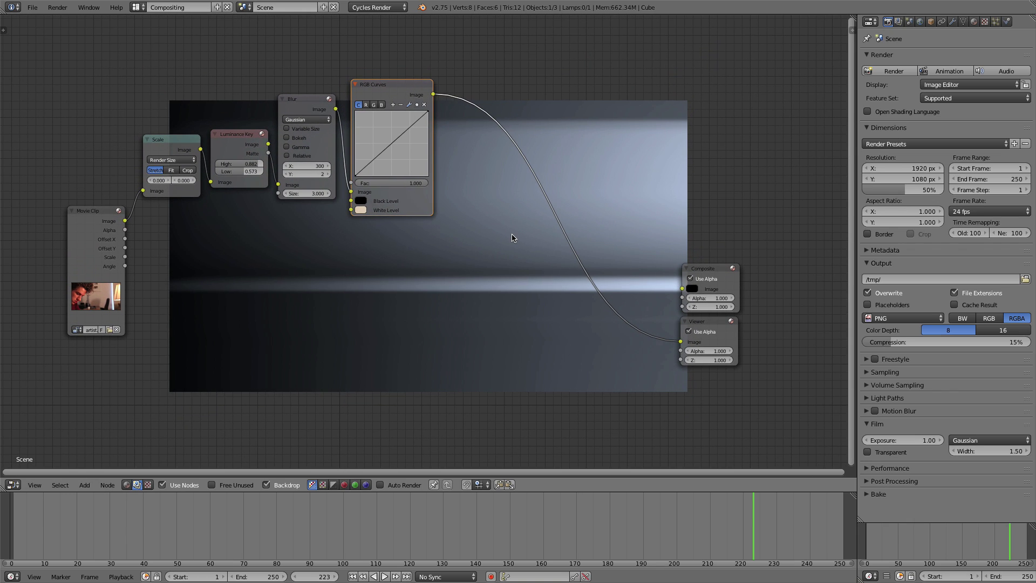
Try the Blur node with X 200 and Y 3, and return Y to 2.
click(303, 167)
key(Tab)
text(3)
key(Return)
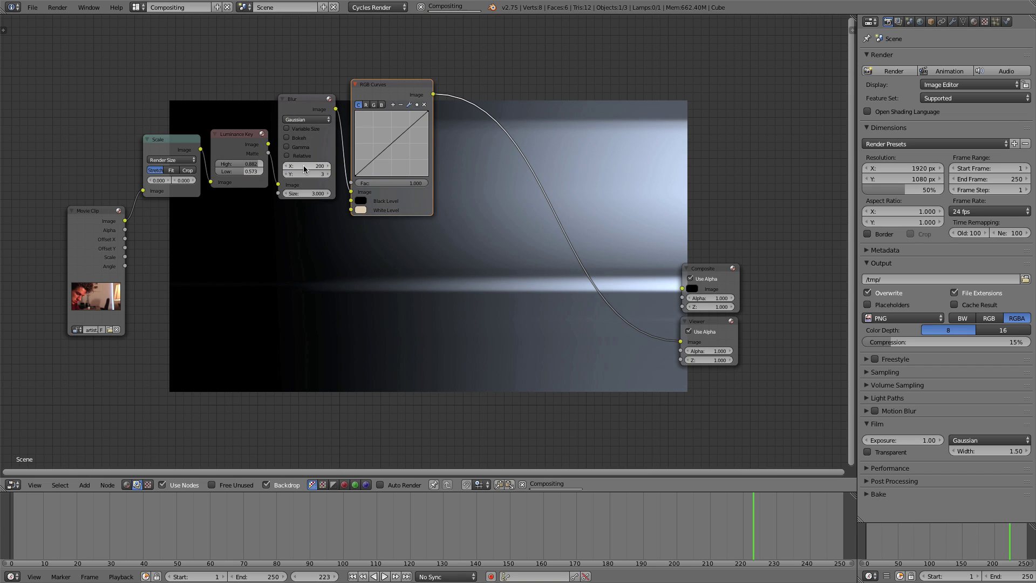
click(298, 174)
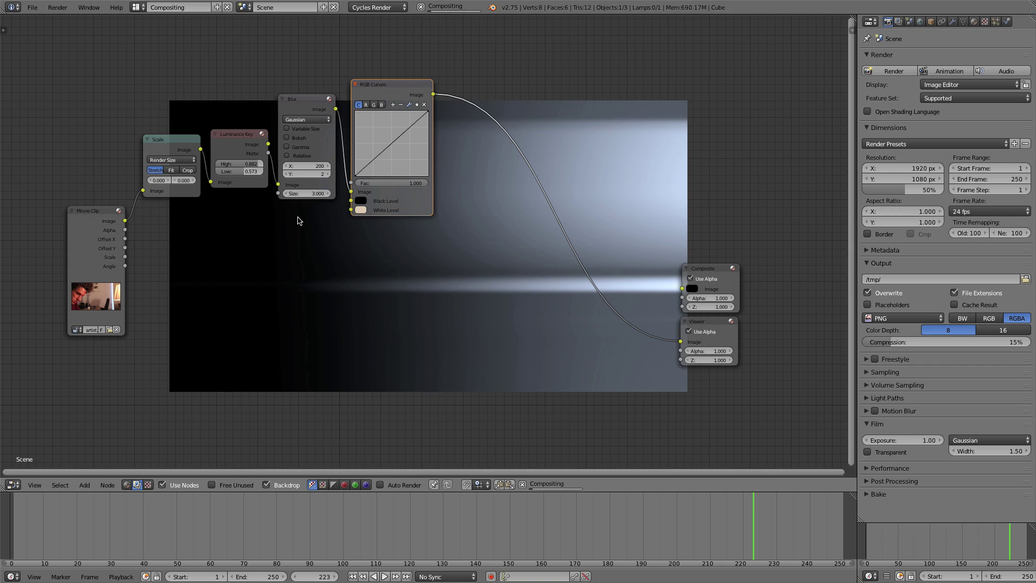
text(2)
key(Return)
Restore the Blur node's X to 300, and try its Bokeh option before switching it off again.
click(299, 166)
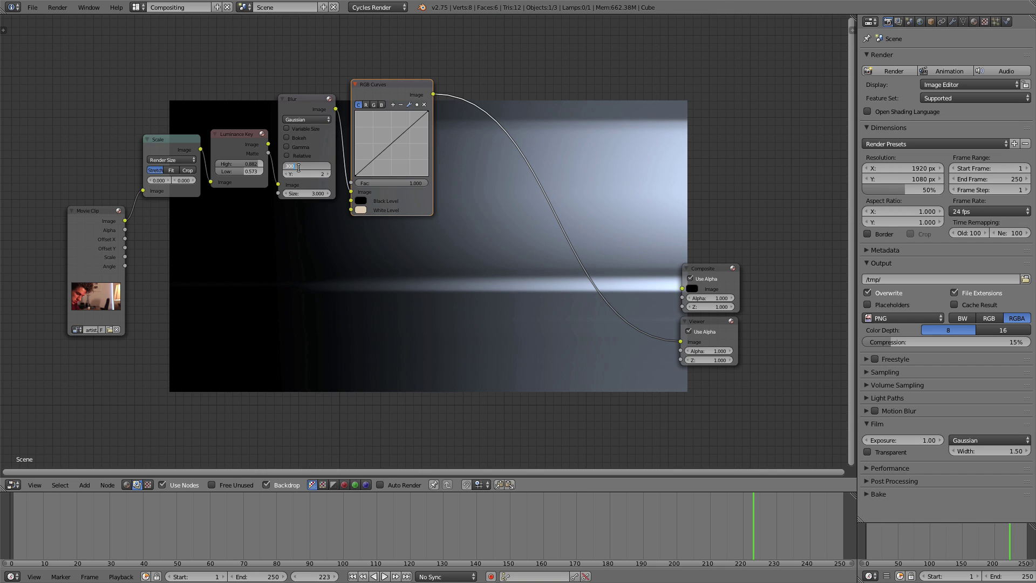
text(300)
key(Return)
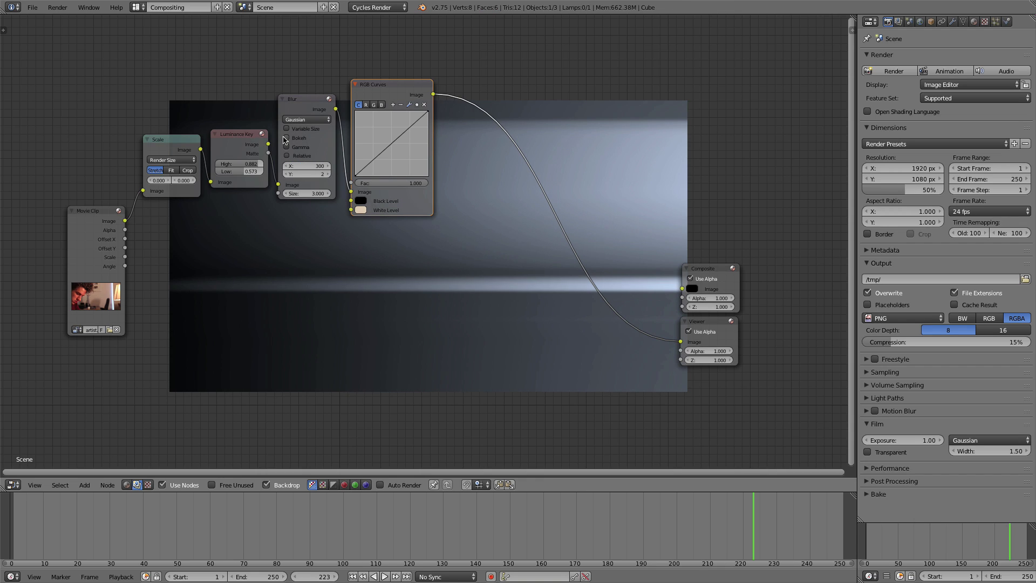
click(286, 138)
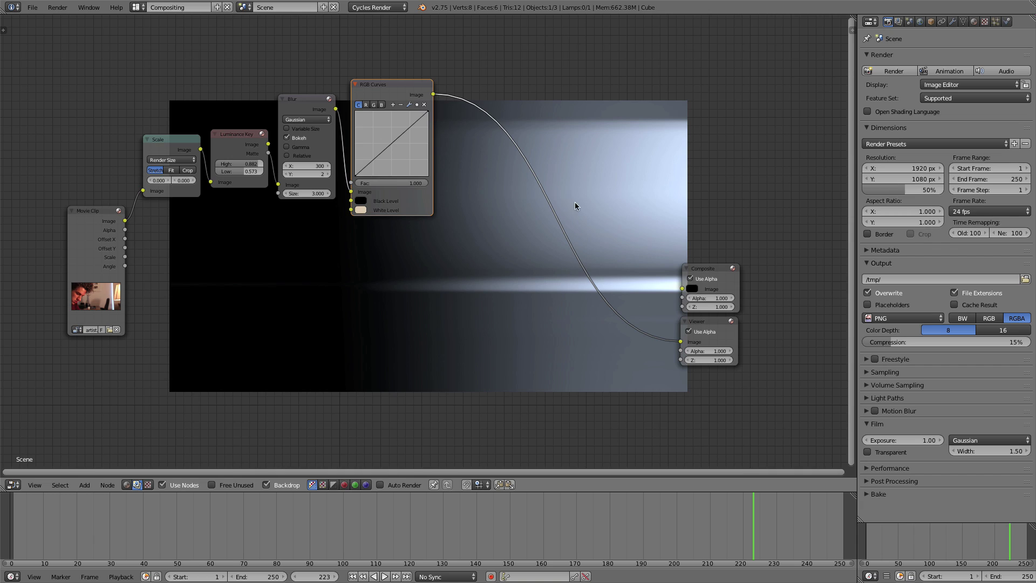
click(287, 138)
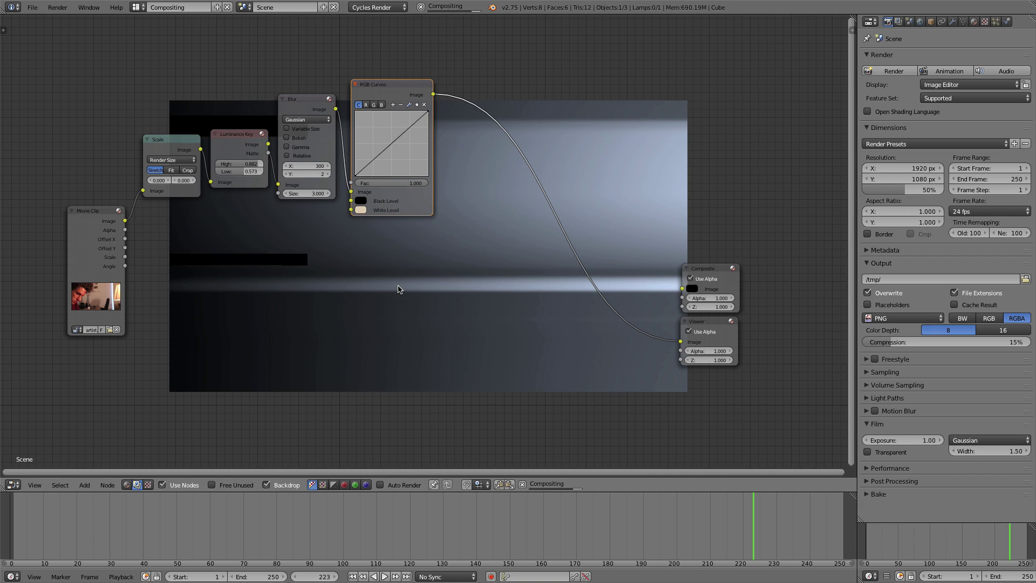
Move the Composite, Viewer and Movie Clip nodes outward, and lower the Scale node beside the Movie Clip.
drag(714, 275, 747, 264)
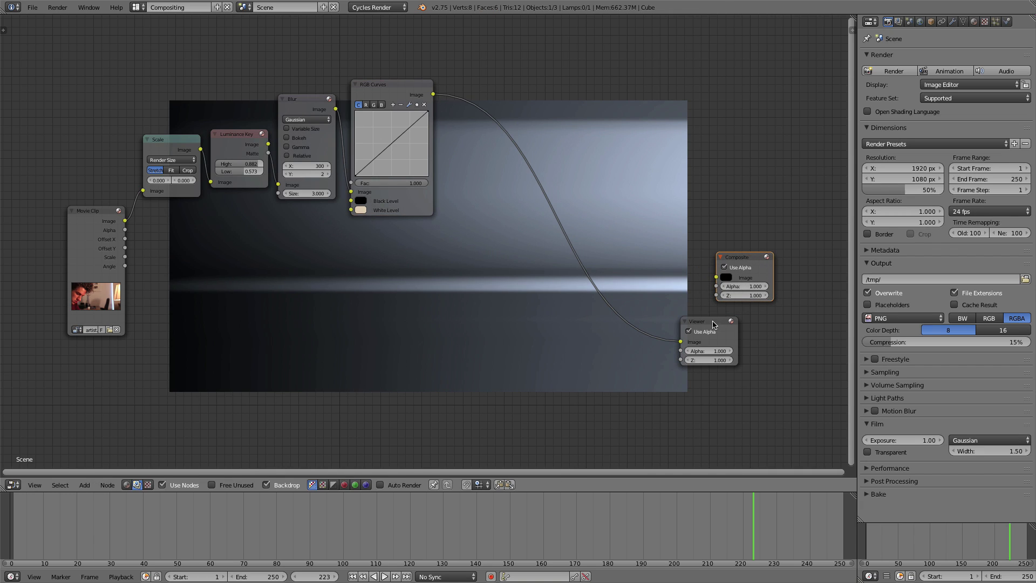
drag(713, 325, 750, 314)
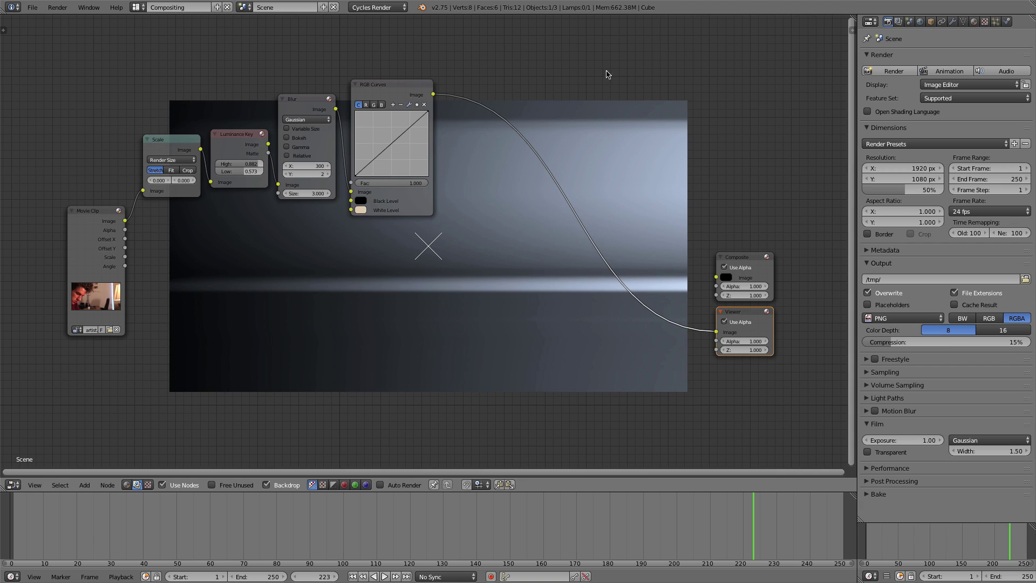
drag(94, 217, 62, 223)
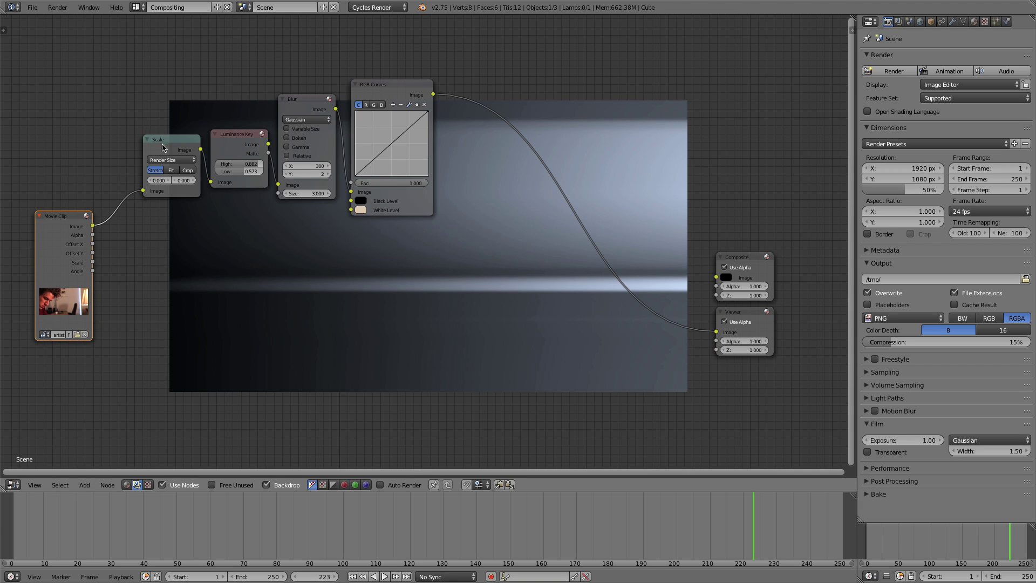
drag(166, 147, 137, 210)
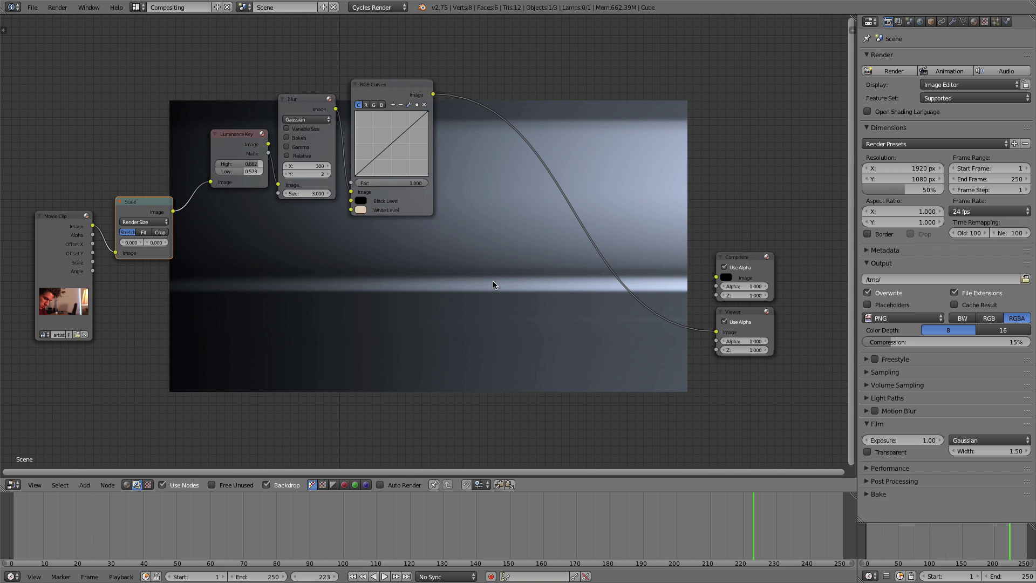
Insert a Mix node on the link between RGB Curves and Viewer, and set its blend type to Add.
key(shift+a)
click(477, 250)
text(mix)
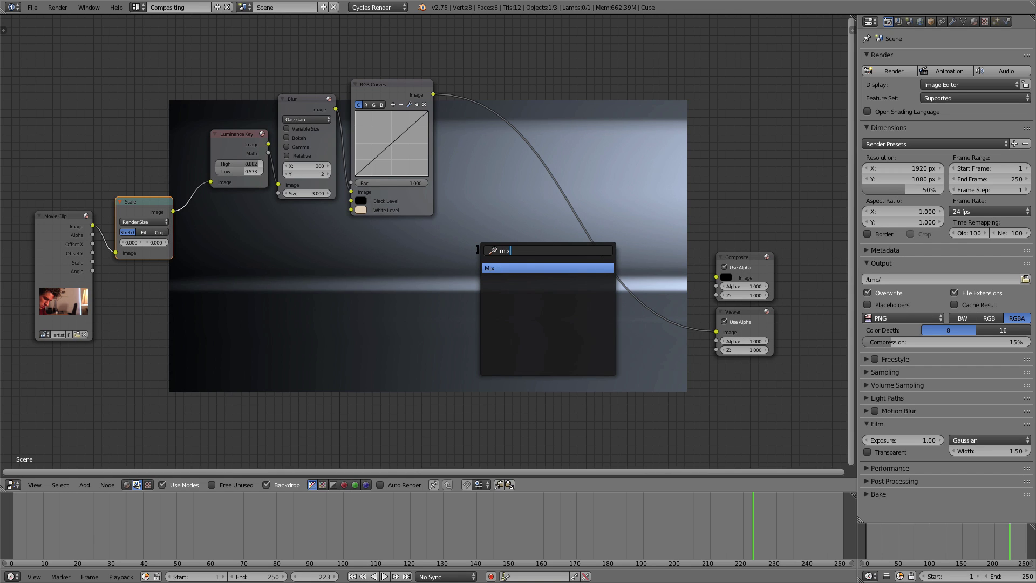
key(Return)
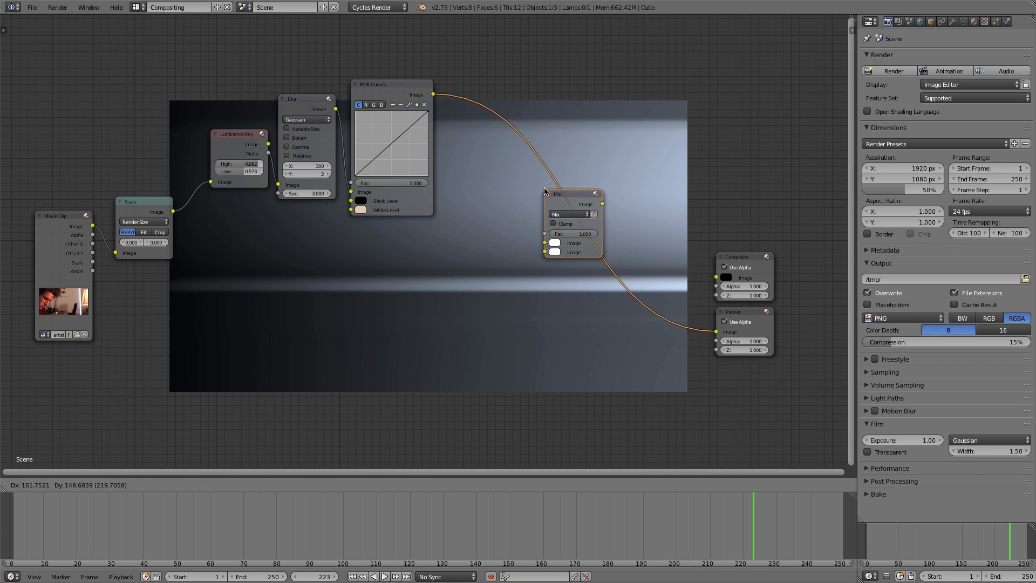
click(562, 190)
drag(562, 190, 552, 193)
click(556, 217)
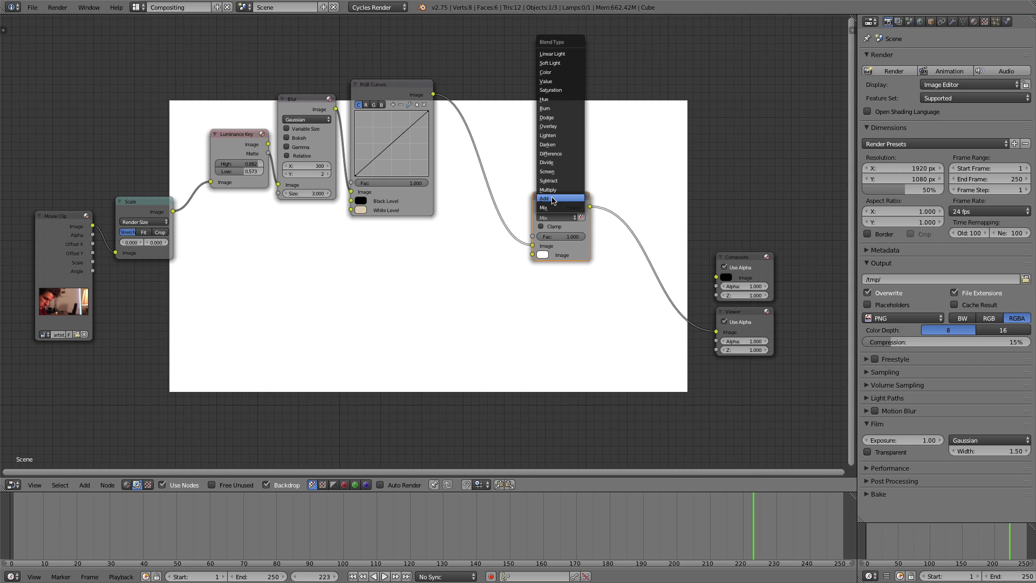
click(559, 202)
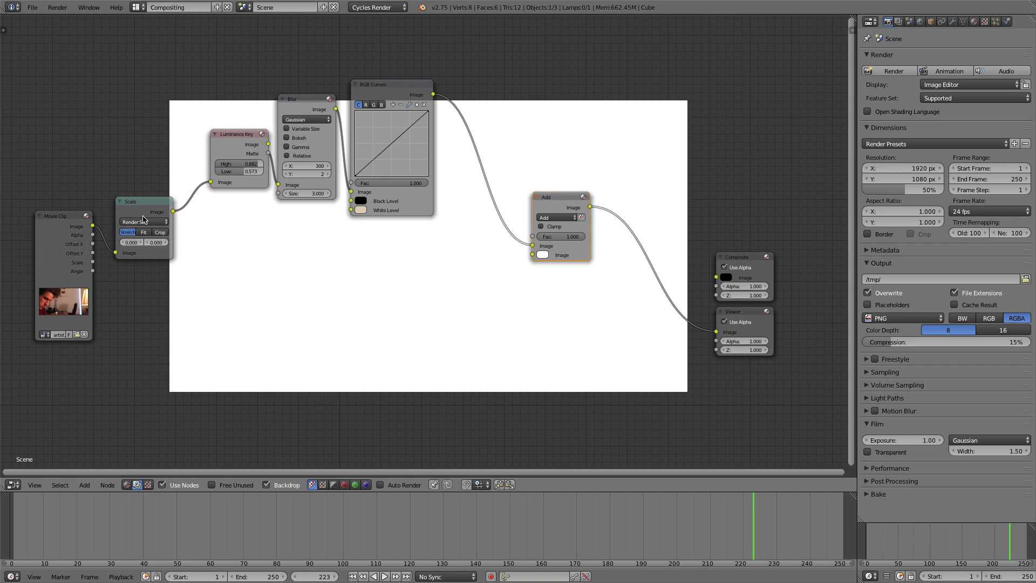
Connect the Scale image to the Add node's first image input and lower its Fac to 0.136, checking frame 96.
drag(173, 212, 537, 245)
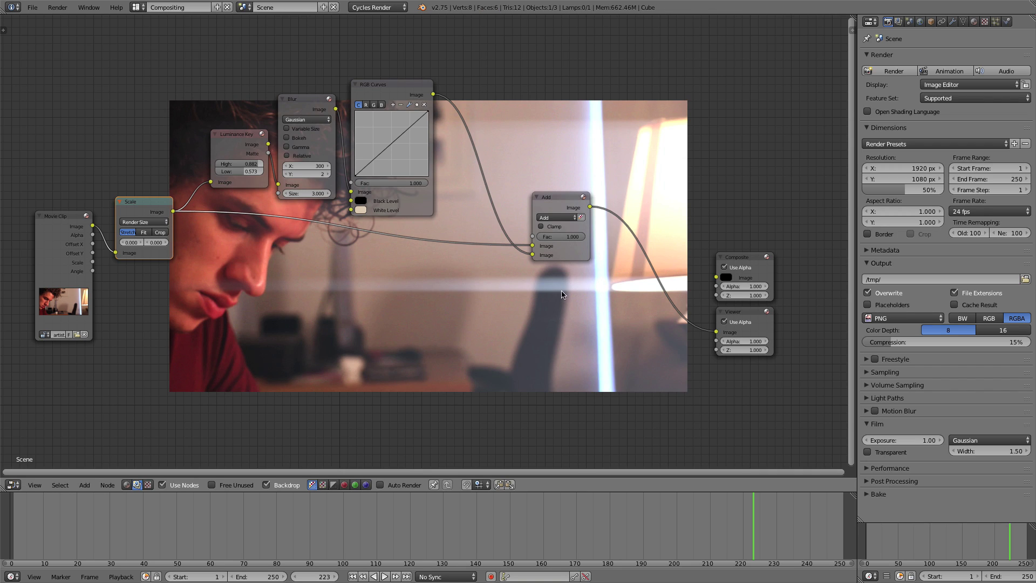
mouse_move(575, 241)
mouse_down()
mouse_move(538, 241)
mouse_move(574, 236)
mouse_up()
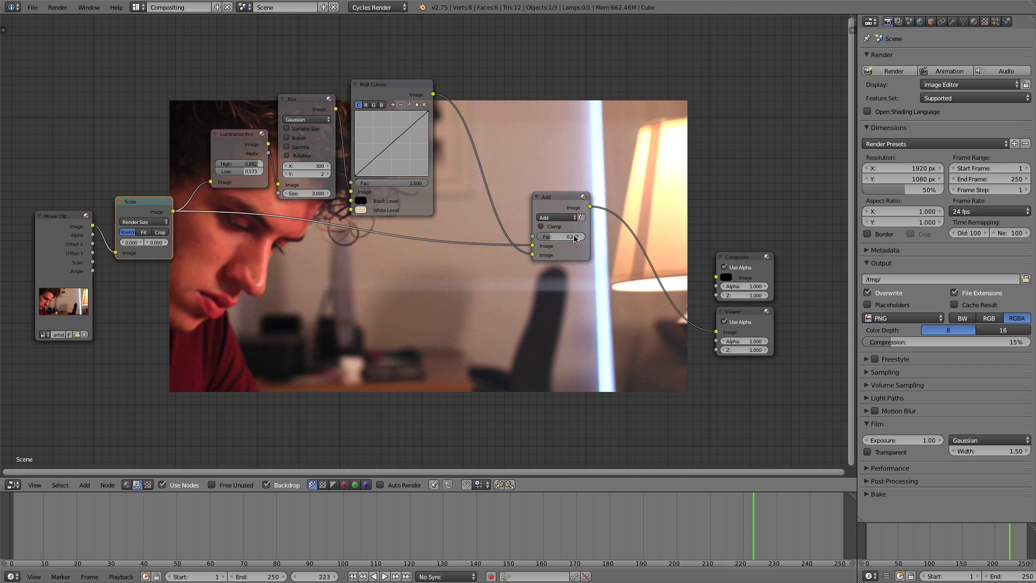
click(212, 523)
click(330, 515)
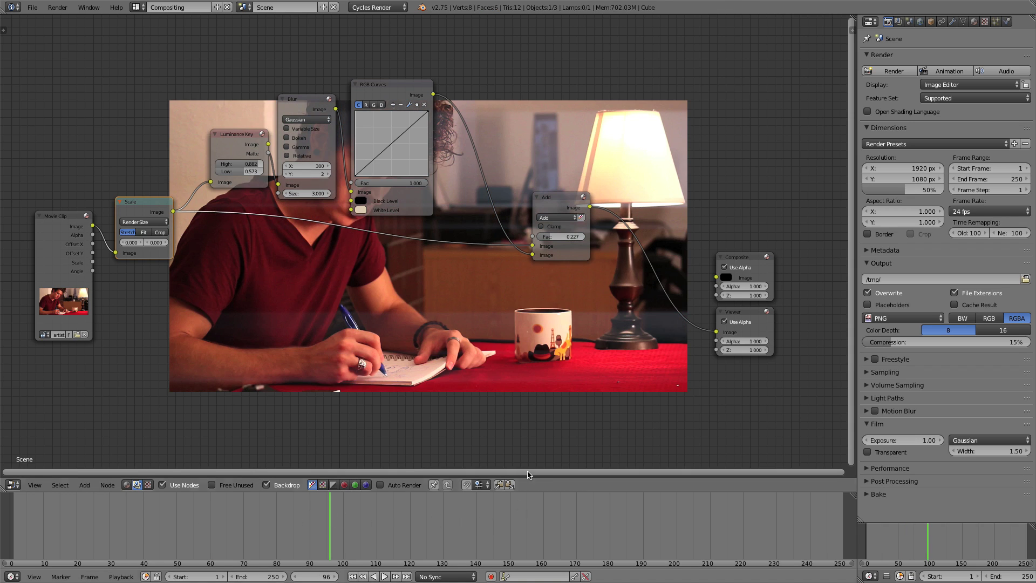
mouse_move(613, 243)
middle_down()
mouse_move(556, 299)
mouse_move(627, 234)
middle_up()
scroll(620, 241, up, 1)
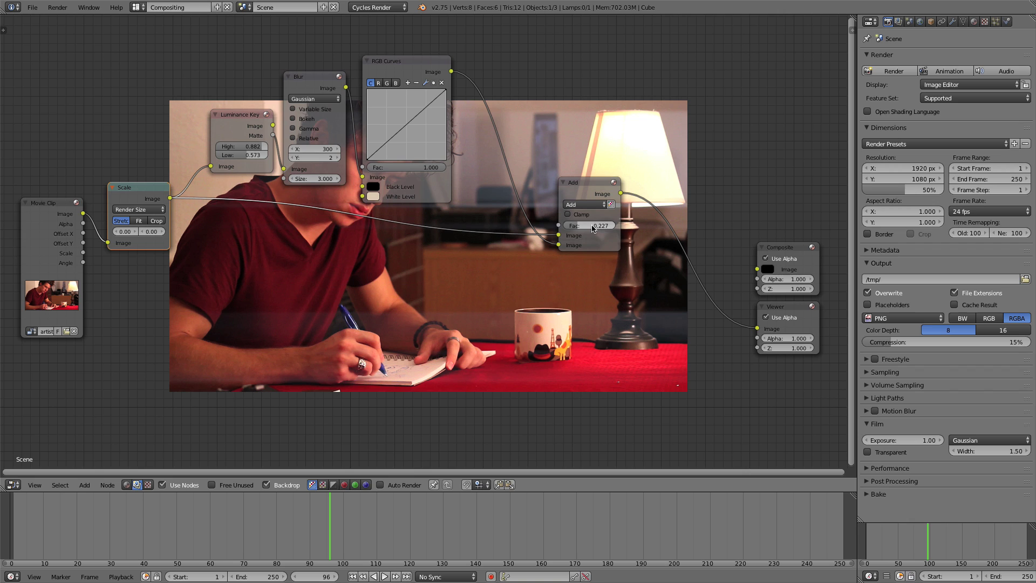
drag(592, 229, 575, 229)
middle_drag(601, 319, 531, 348)
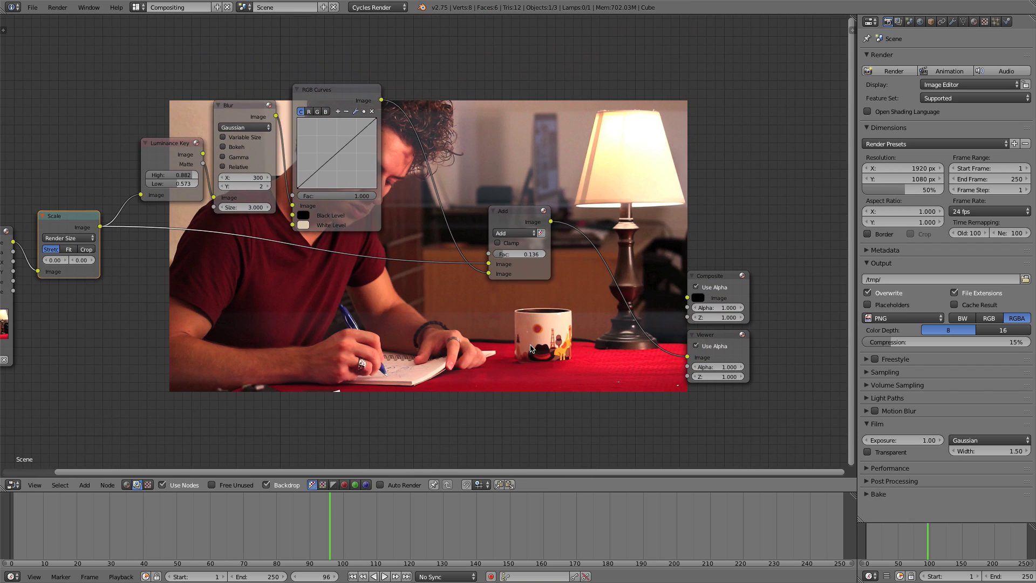
scroll(513, 350, up, 1)
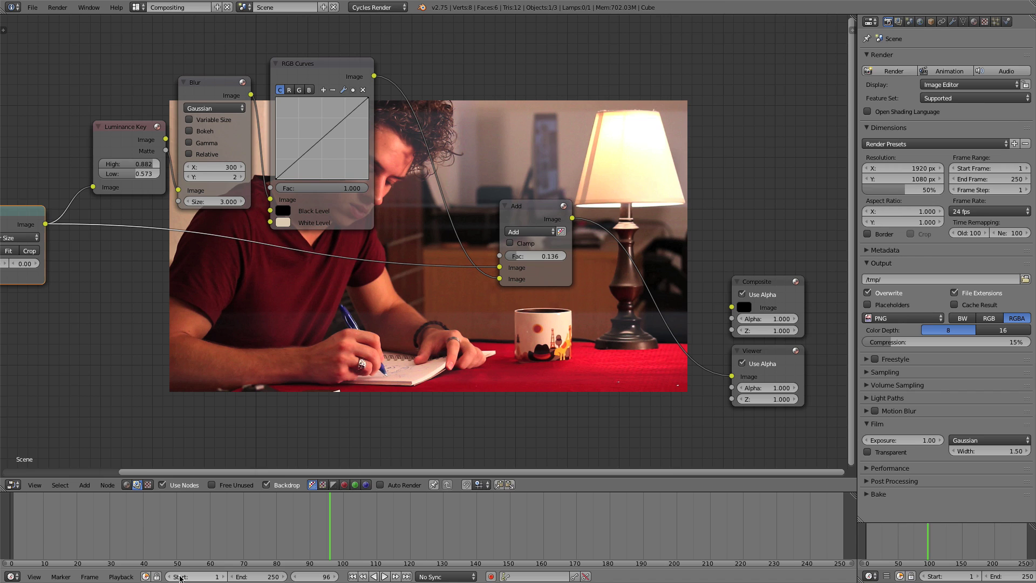
Check the composite at frames 122, 198 and 124, and move the Add node closer to the output nodes.
click(217, 521)
click(417, 508)
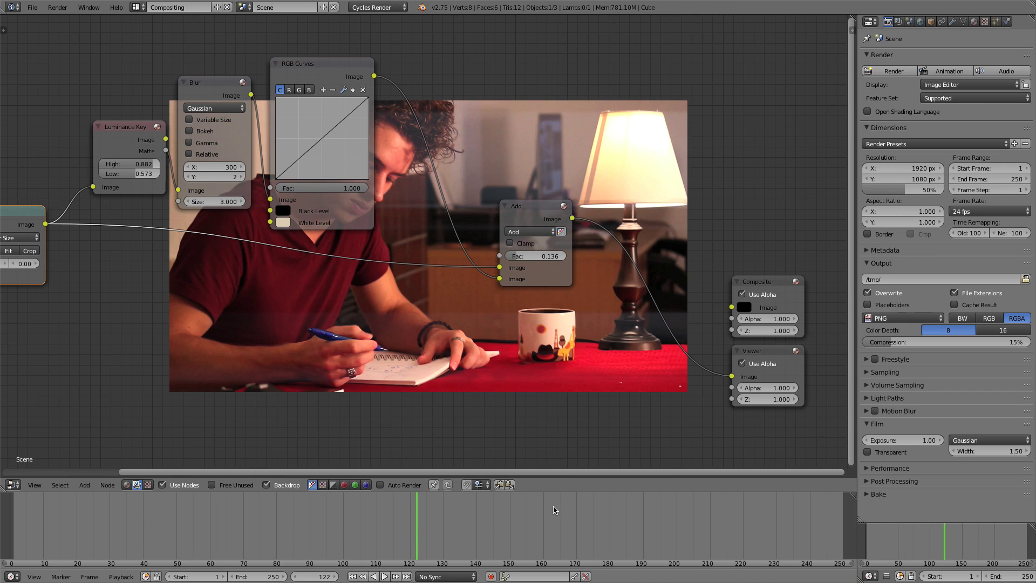
drag(551, 206, 598, 205)
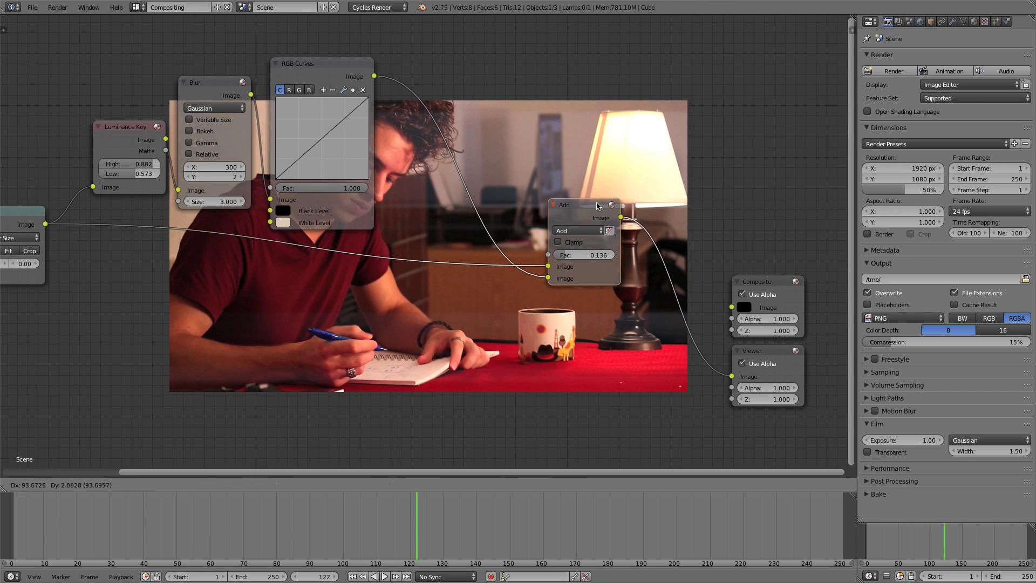
click(549, 526)
click(664, 528)
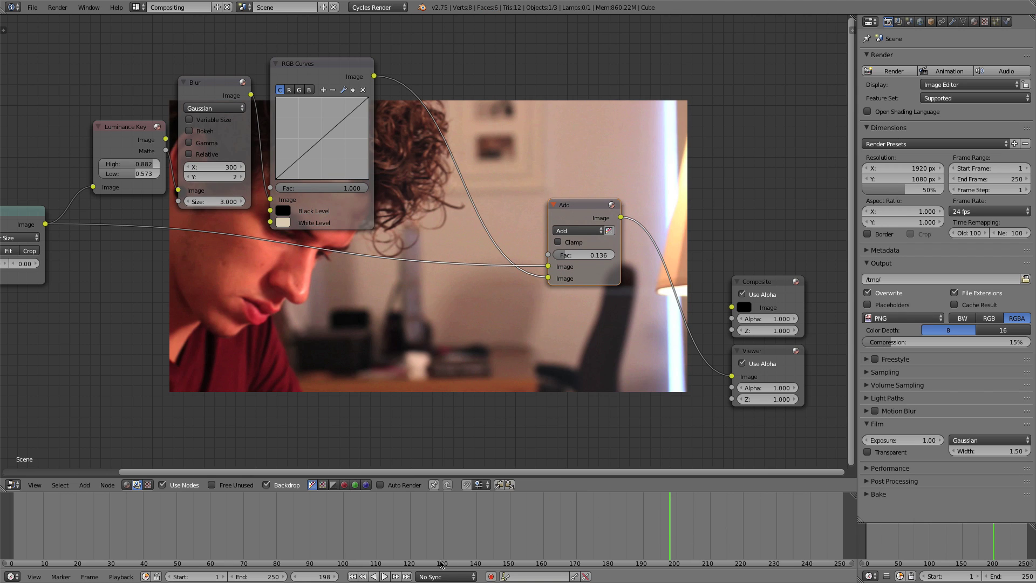
click(424, 543)
scroll(440, 293, down, 1)
middle_drag(440, 293, 497, 317)
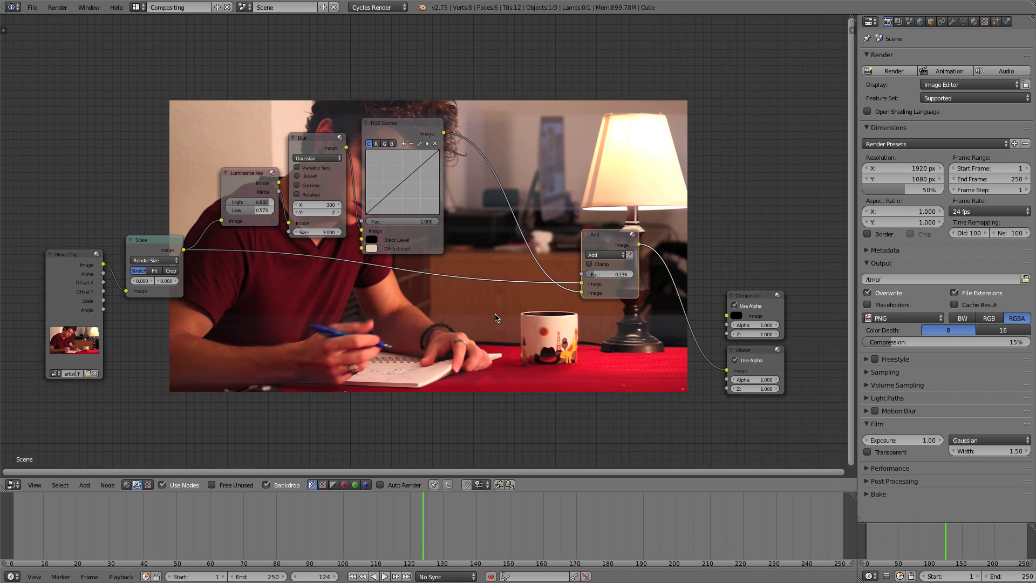
Preview the Luminance Key, raise its Low value to 0.627, and return the Viewer to the Add node.
ctrl+shift+click(250, 177)
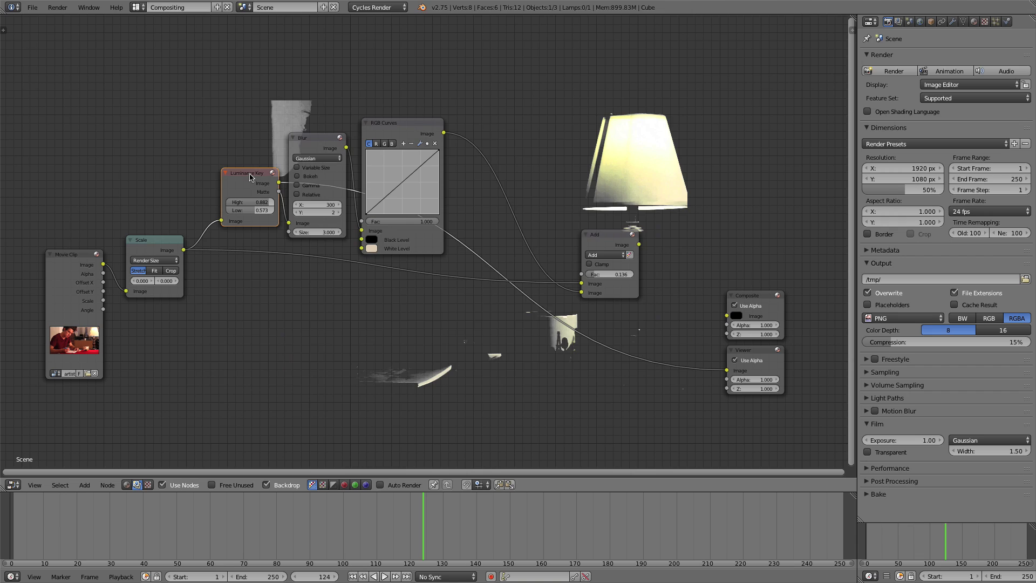
mouse_move(246, 210)
mouse_down()
mouse_move(271, 210)
mouse_move(258, 210)
mouse_up()
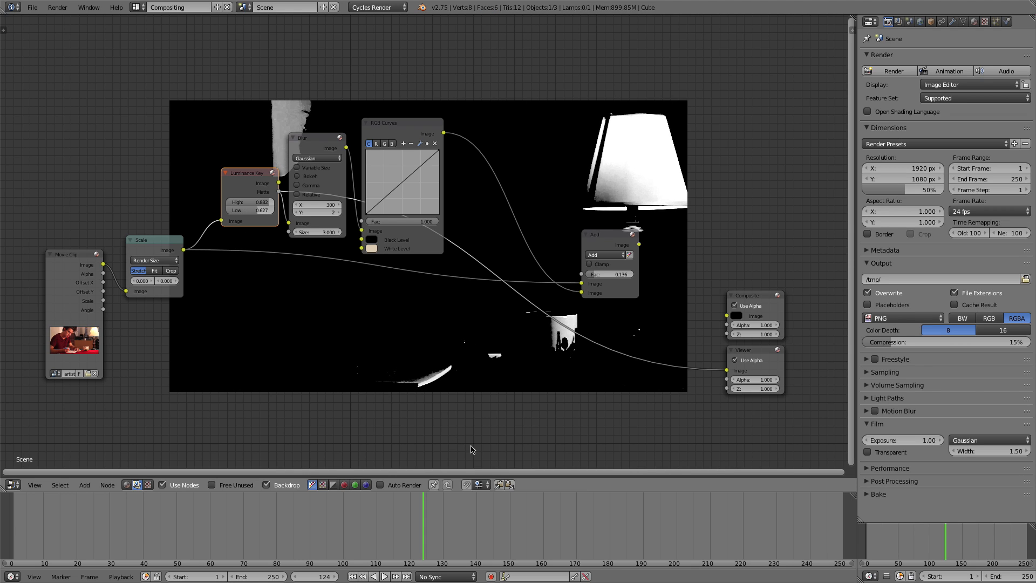
ctrl+shift+click(601, 244)
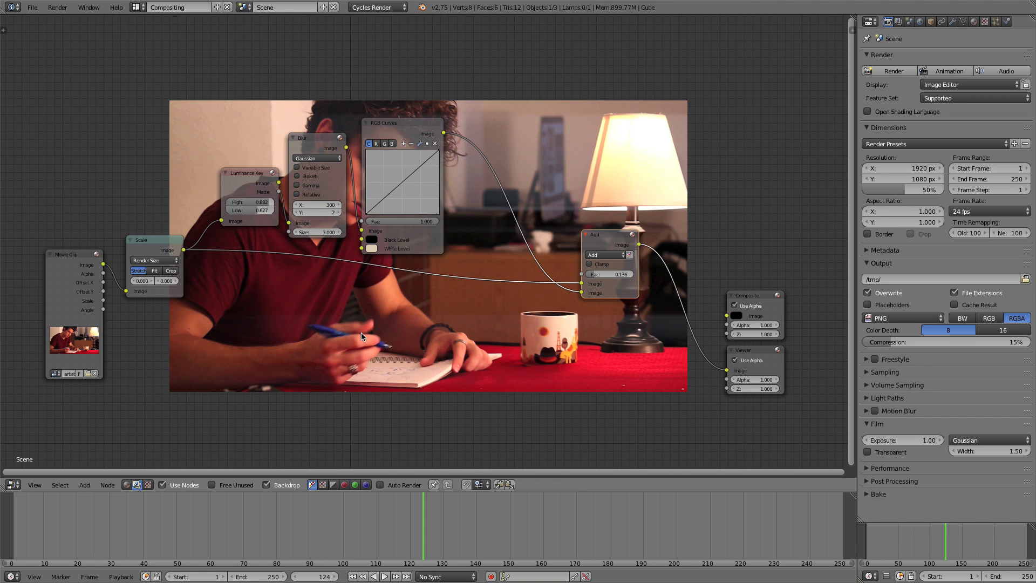
Lower the Add node slightly in the tree and reduce its Fac to 0.127.
middle_drag(529, 330, 465, 243)
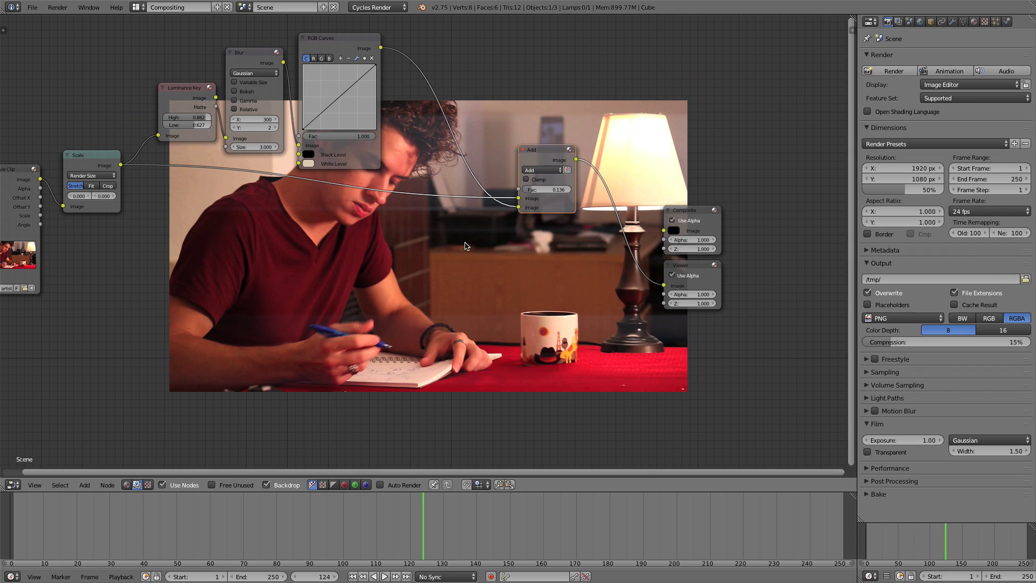
scroll(545, 229, up, 1)
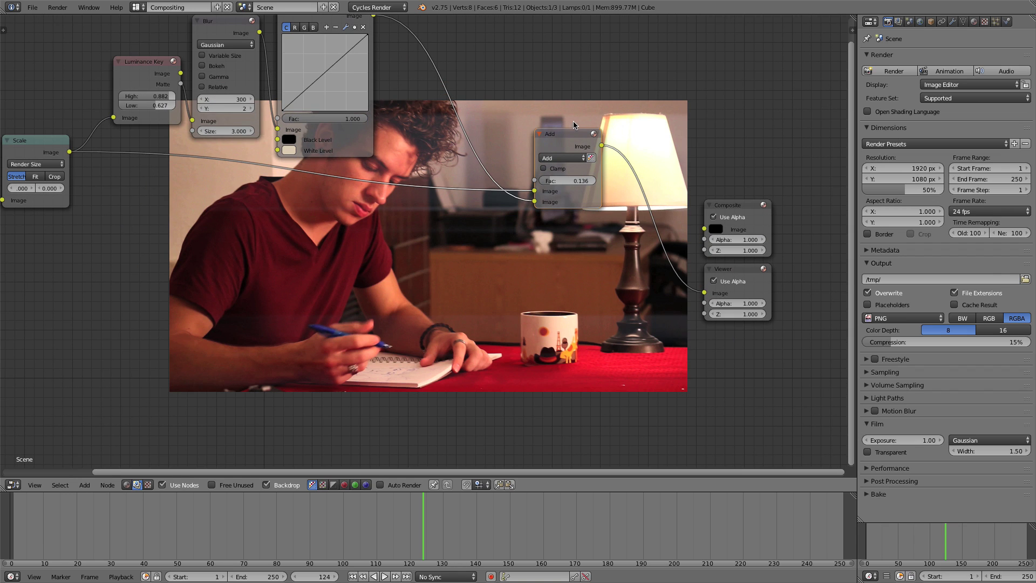
drag(573, 137, 572, 154)
middle_drag(144, 181, 262, 255)
drag(135, 209, 136, 210)
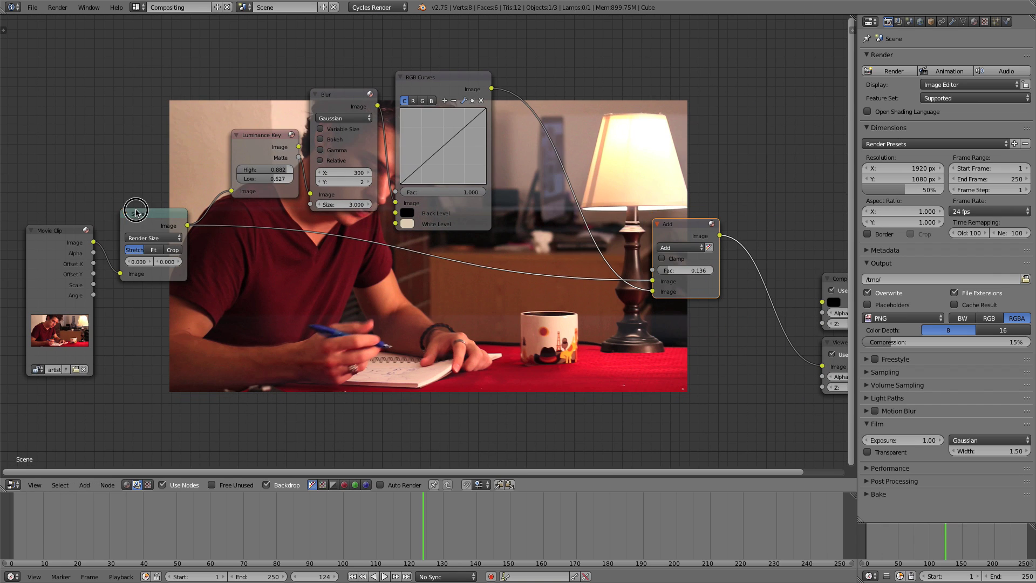
middle_drag(555, 226, 400, 192)
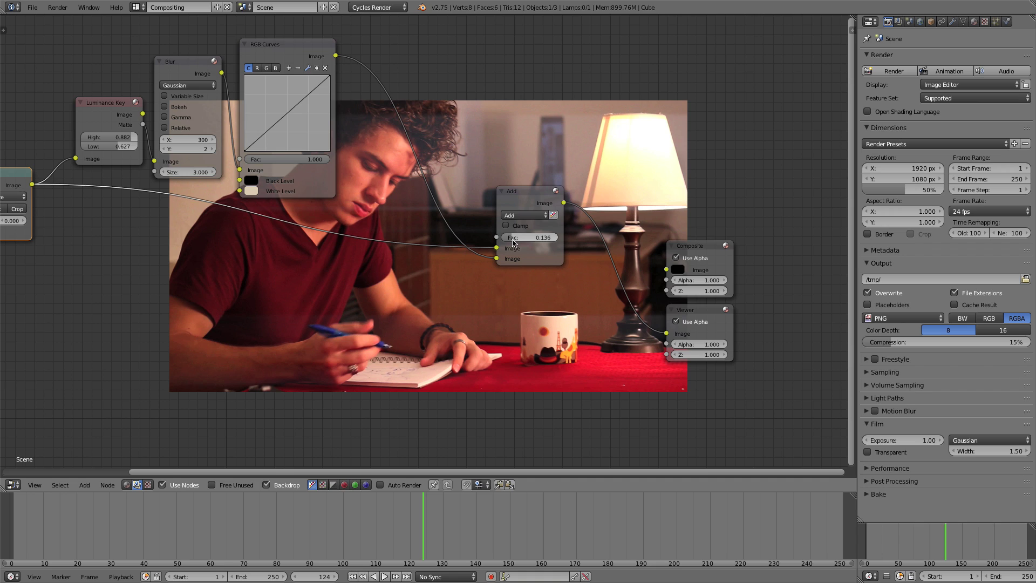
drag(512, 238, 512, 238)
Spread the node tree by moving Add toward RGB Curves and the Composite and Viewer nodes outward.
drag(521, 189, 462, 181)
drag(703, 243, 769, 182)
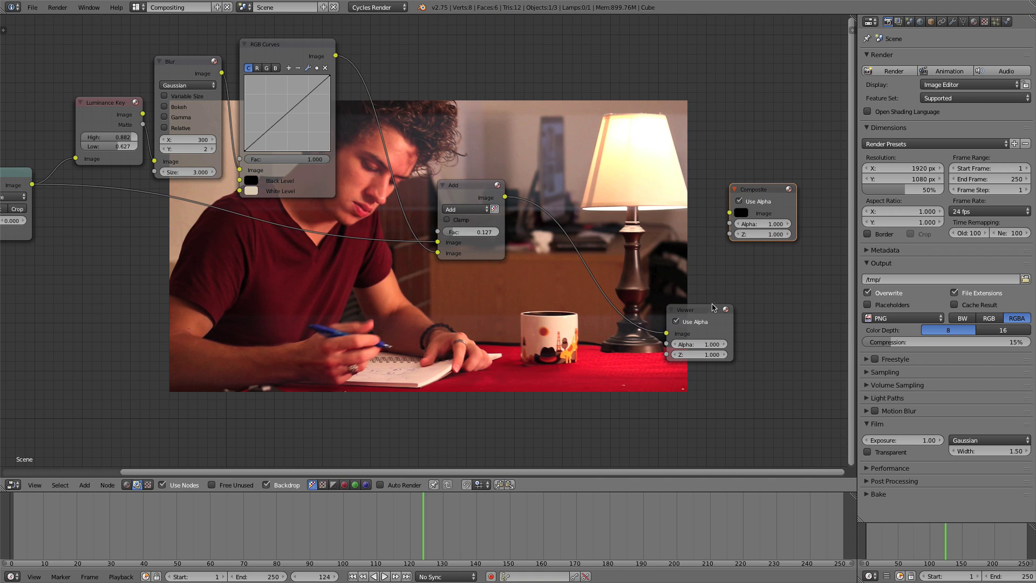
drag(712, 309, 774, 309)
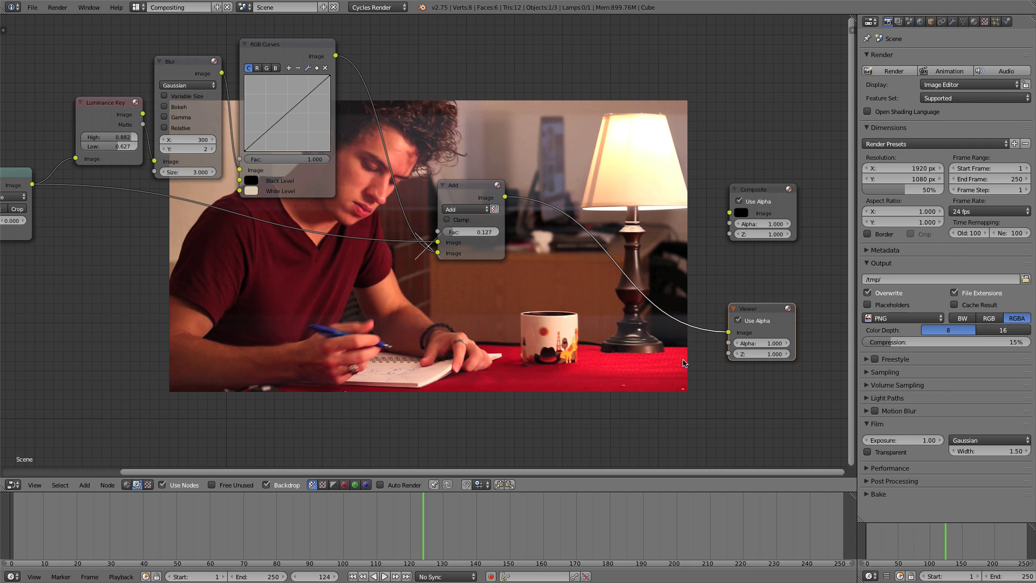
Add a reroute point on the Add-to-Viewer link, branch it to Composite, and reposition the Add node and reroute point.
middle_drag(451, 209, 456, 152)
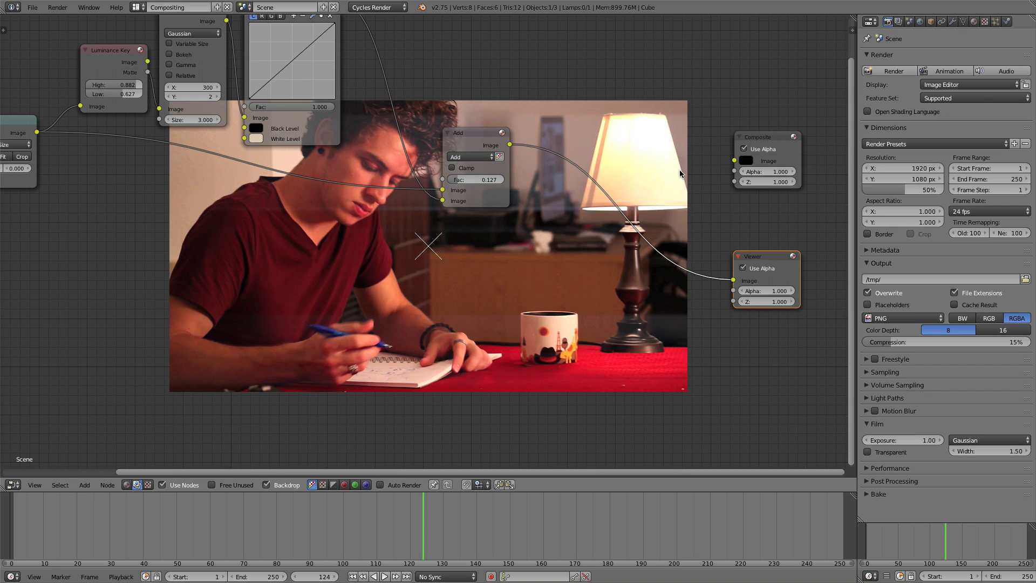
shift+right_drag(671, 161, 672, 388)
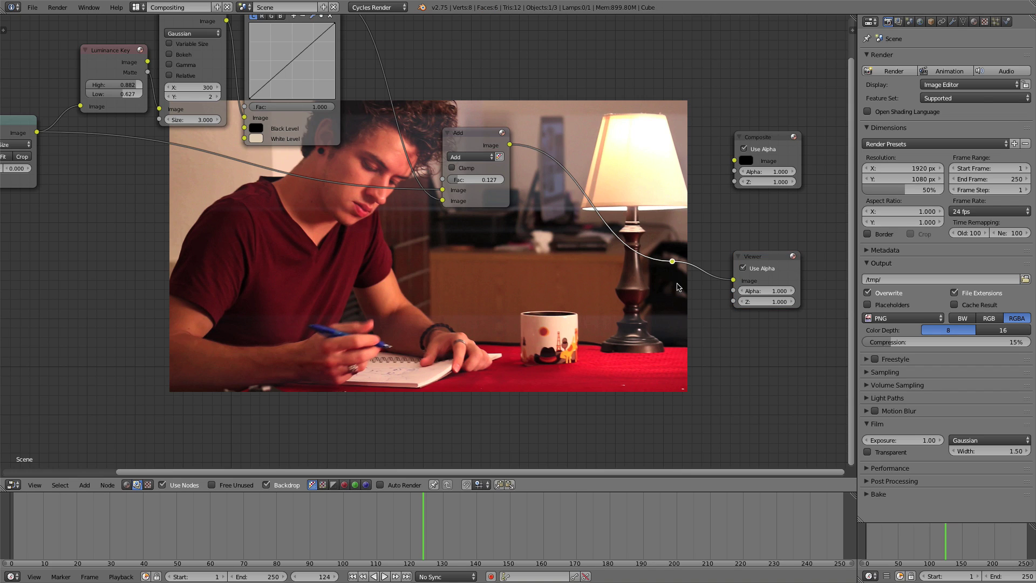
drag(672, 261, 736, 161)
drag(476, 135, 461, 215)
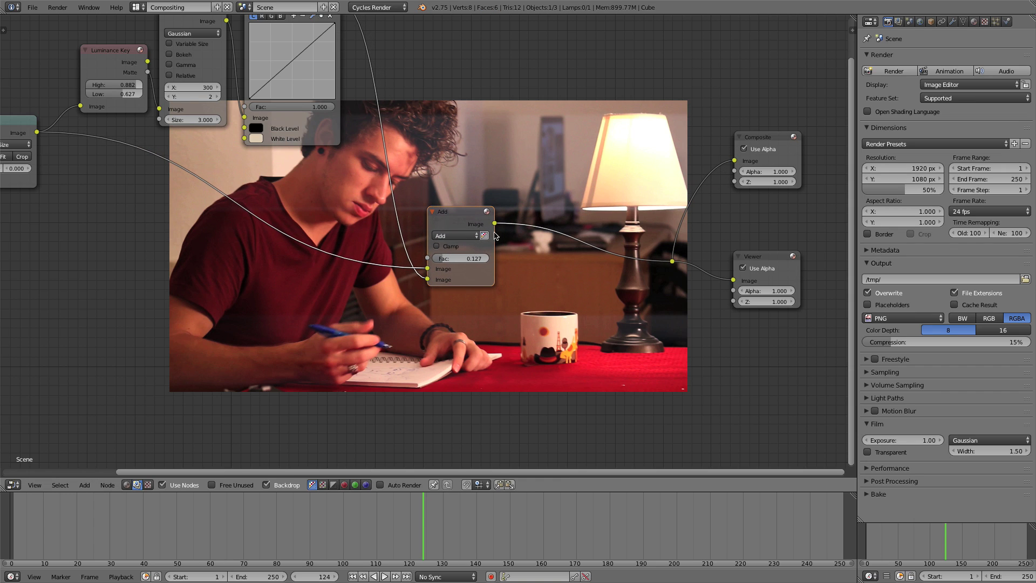
drag(673, 262, 706, 212)
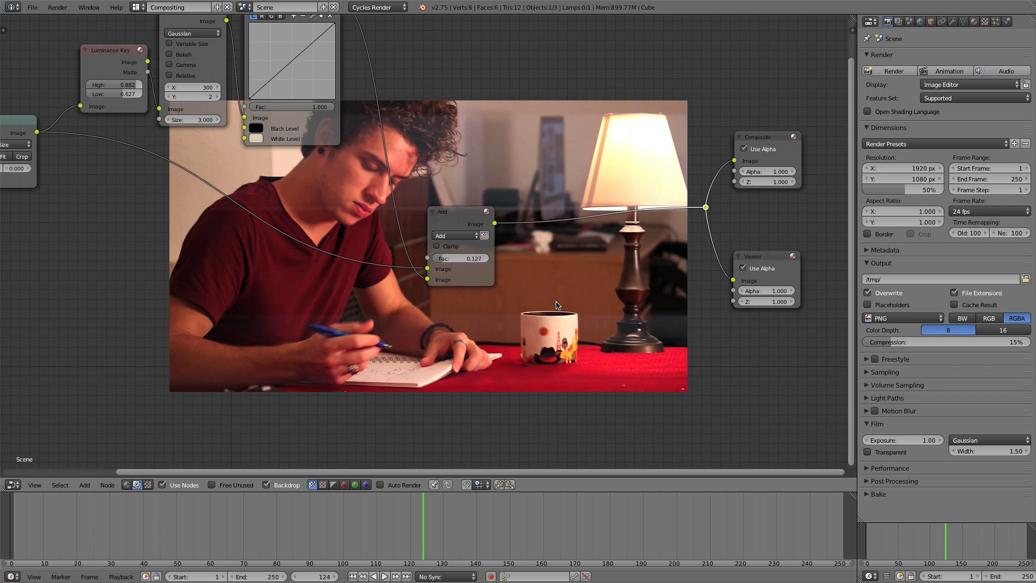
Insert an Alpha Over node between Add and the reroute point, and space the two nodes apart.
key(shift+a)
click(511, 314)
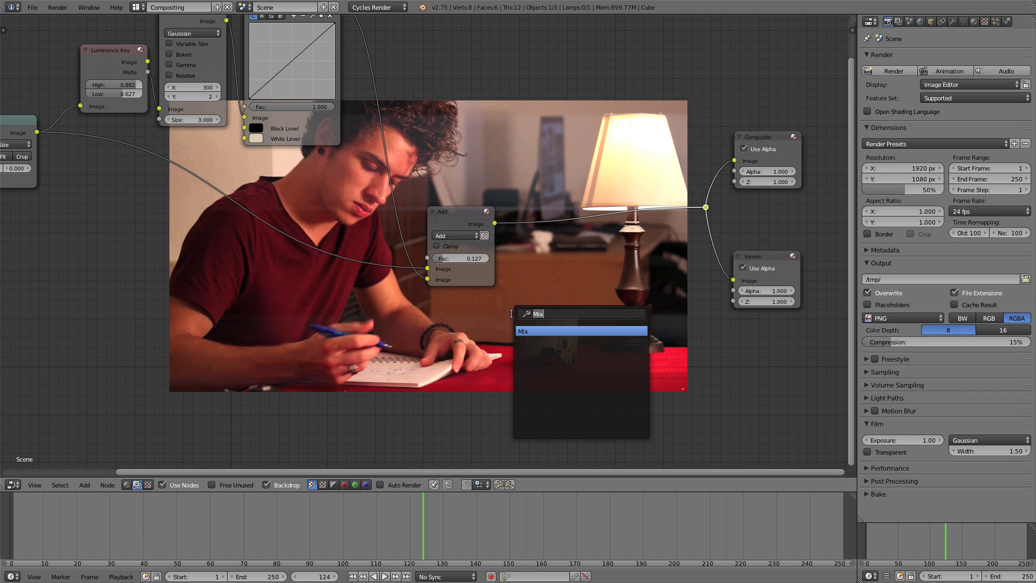
text(alpha)
key(Return)
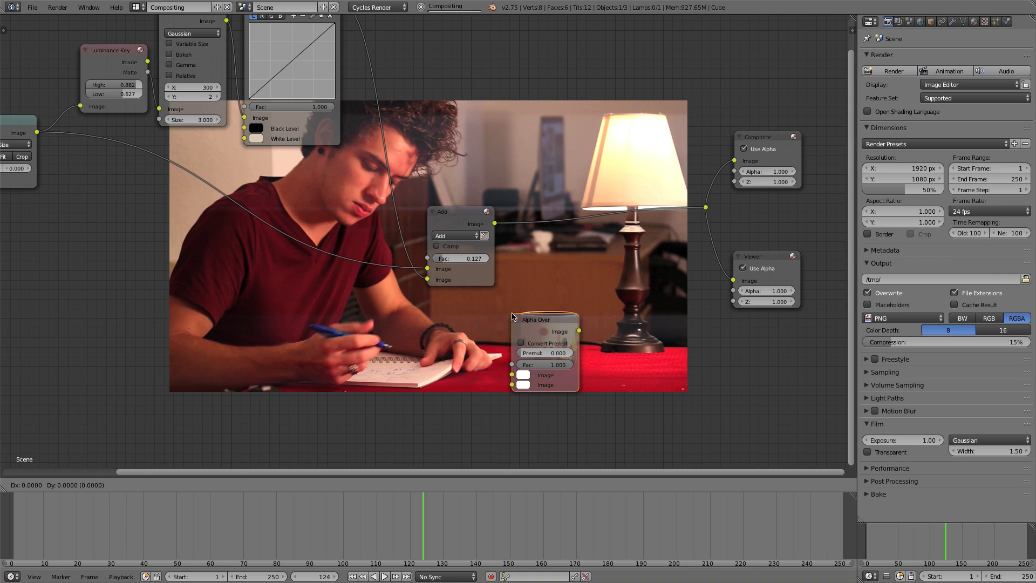
click(529, 205)
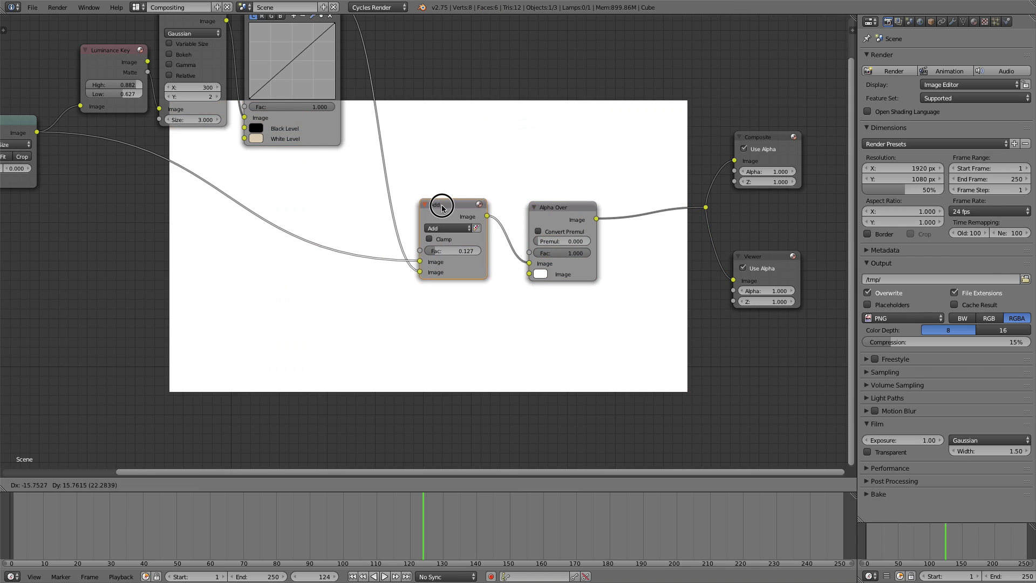
drag(451, 215, 430, 199)
drag(546, 209, 575, 208)
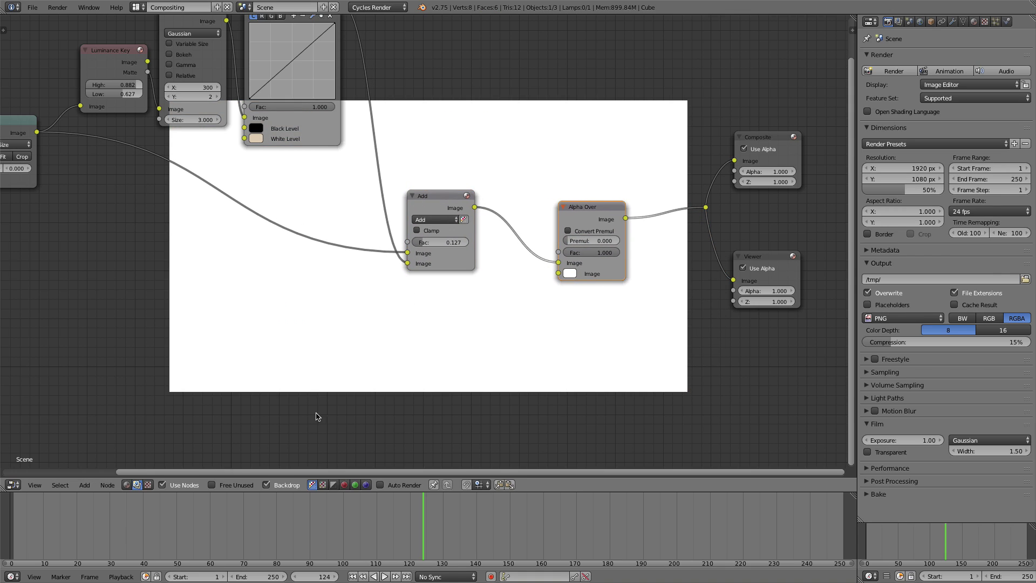
Add an Image node below the RGB Curves node.
key(shift+a)
click(379, 347)
text(im)
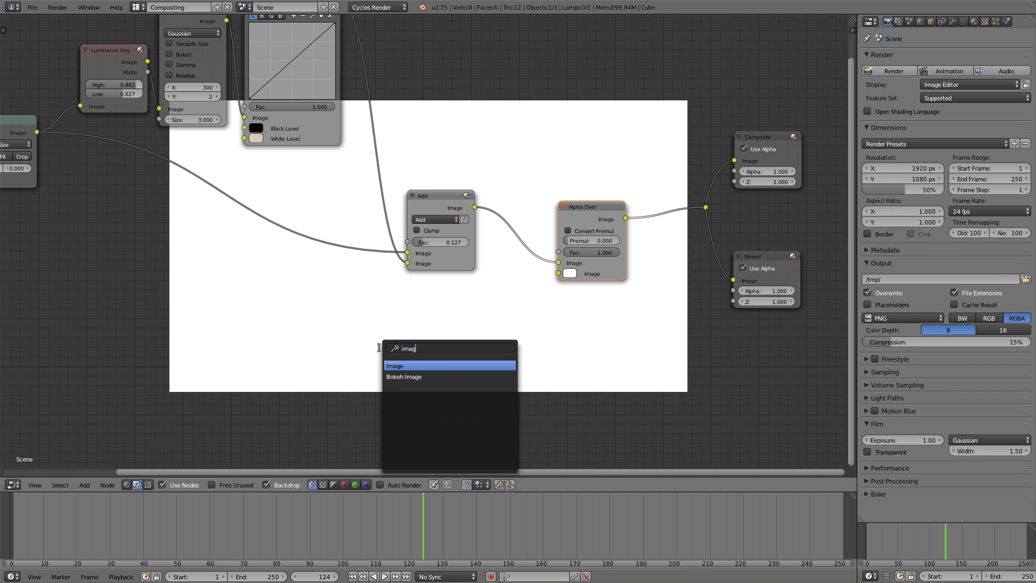
text(ag)
key(Return)
click(246, 297)
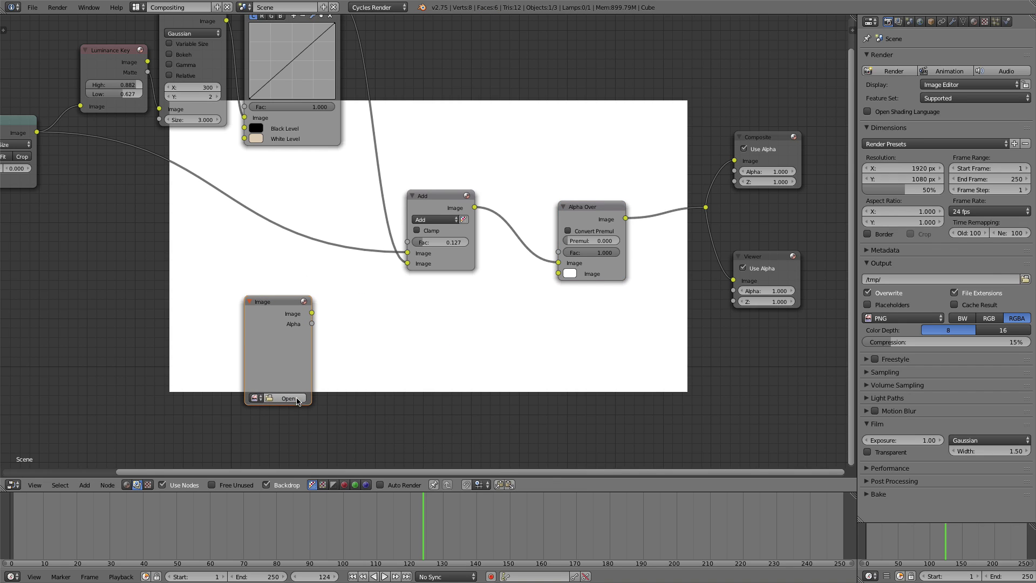
Load Anamorphic.png from the cinematicLensflare folder in My Book's Blender tutorials into the new Image node.
click(289, 398)
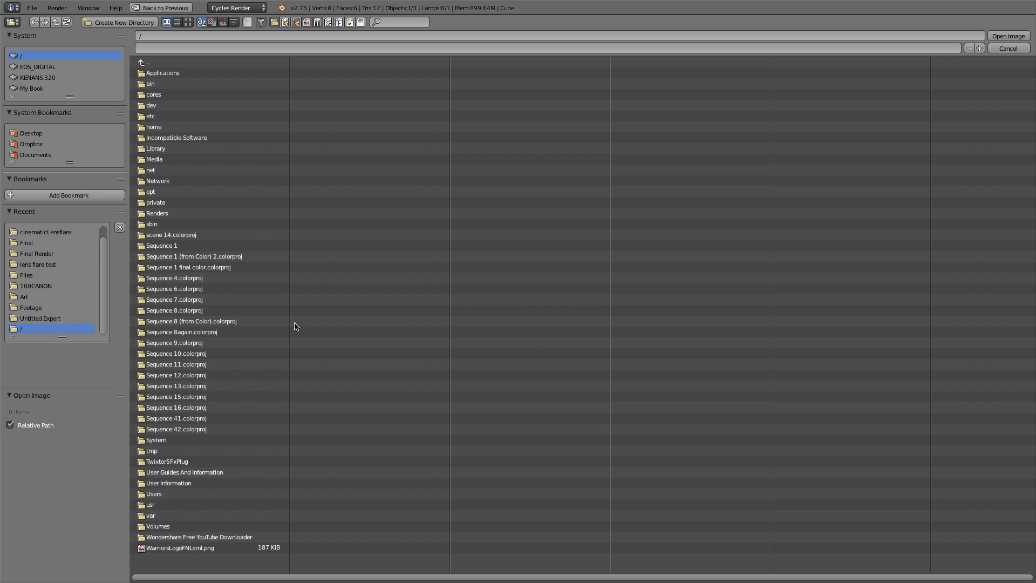
click(33, 87)
click(162, 84)
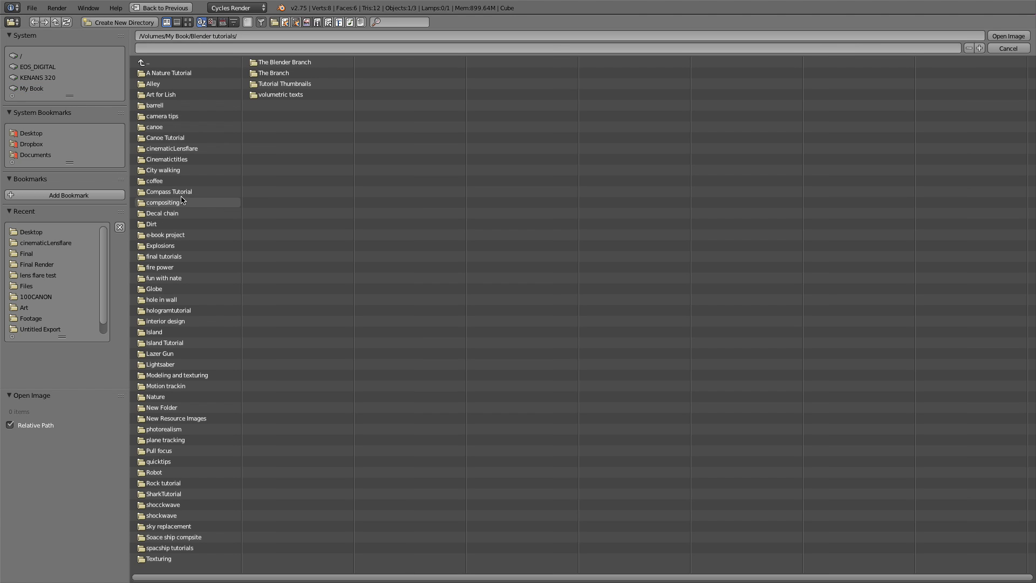
click(186, 148)
click(187, 21)
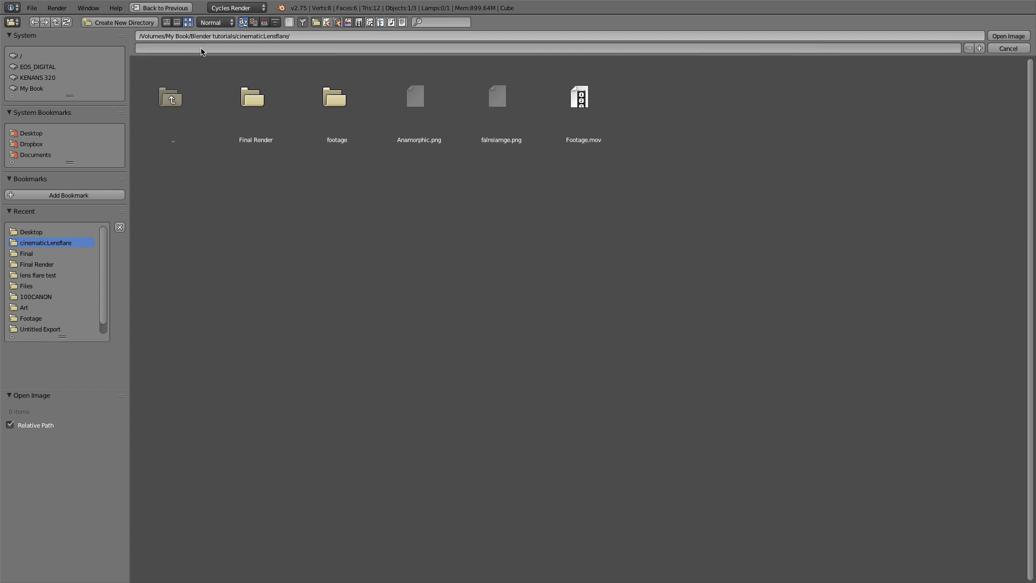
click(422, 108)
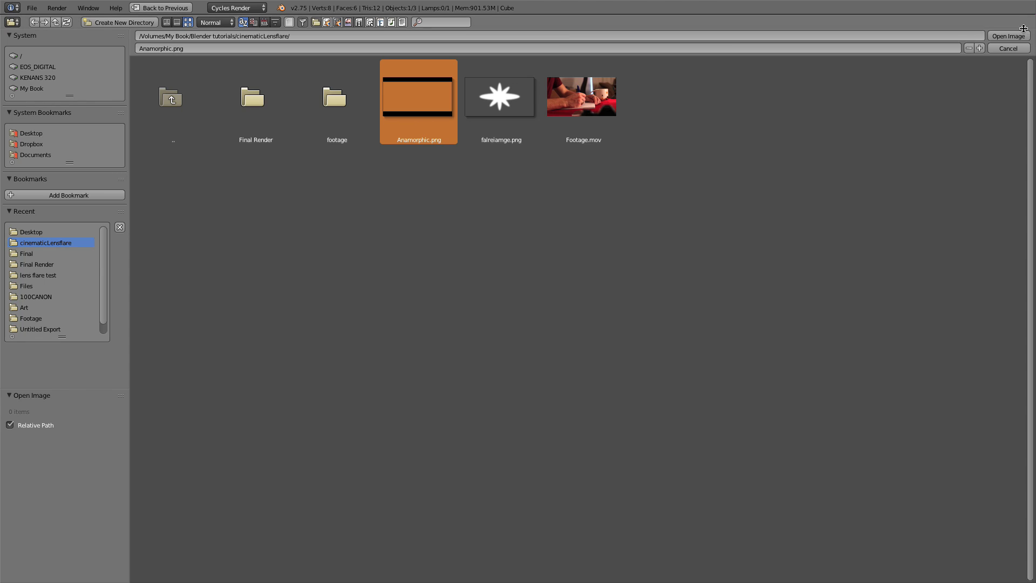
click(1008, 36)
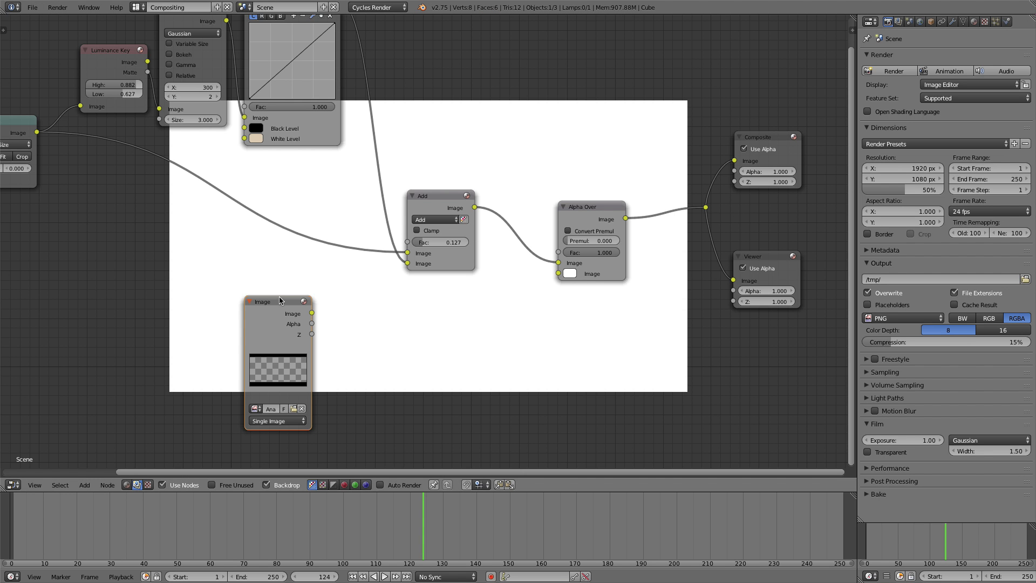
Link the Image node to Alpha Over, reposition it lower, and insert a duplicate of the Scale node into that link.
drag(280, 301, 561, 264)
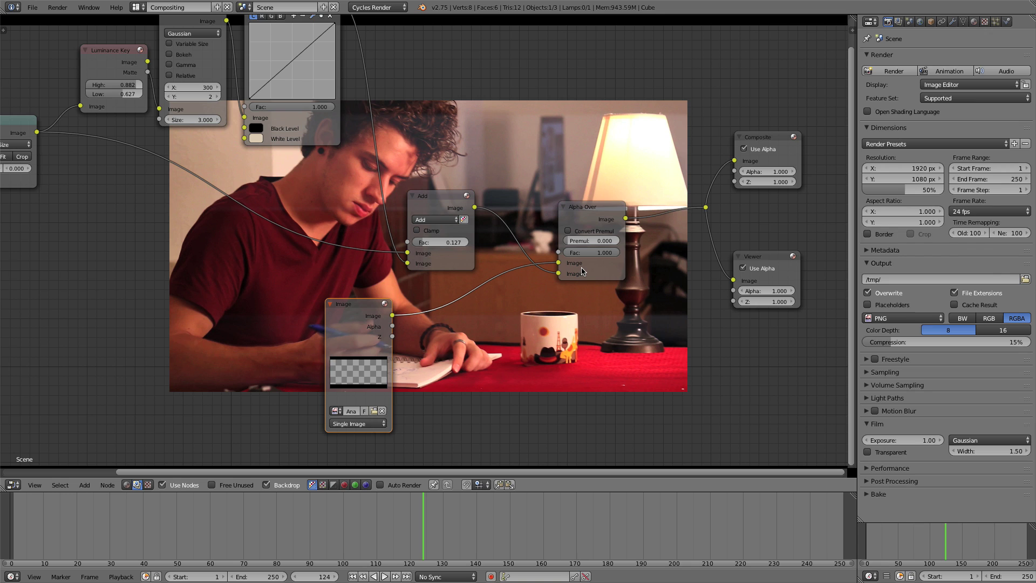
drag(375, 309, 315, 358)
scroll(509, 316, down, 3)
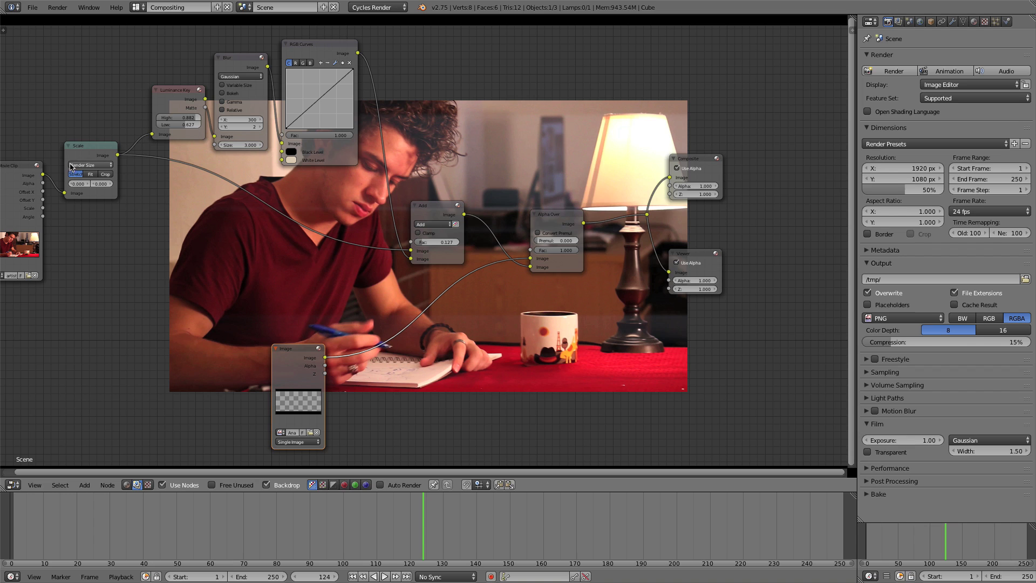
click(87, 150)
key(shift+d)
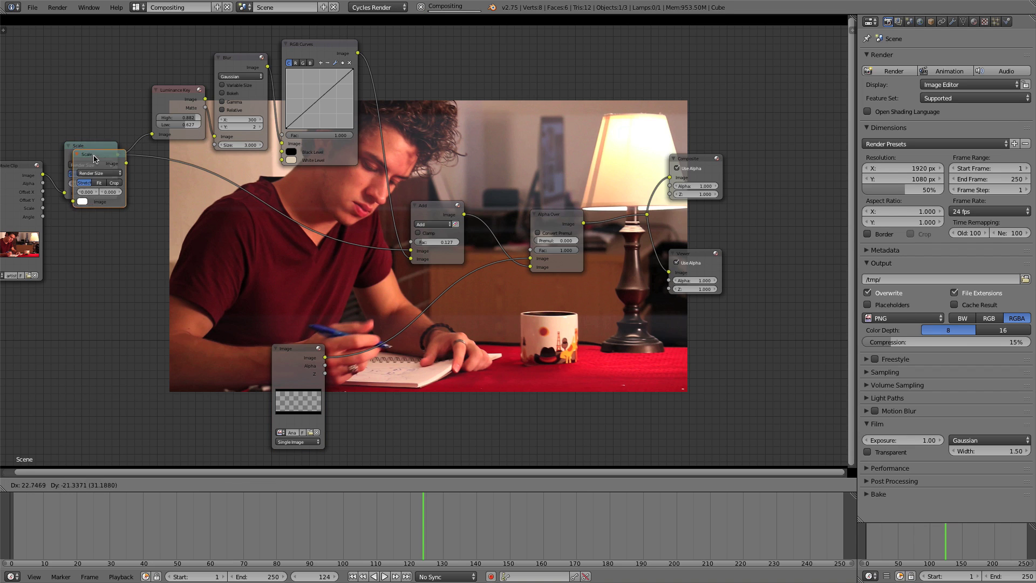
click(439, 346)
scroll(438, 346, up, 1)
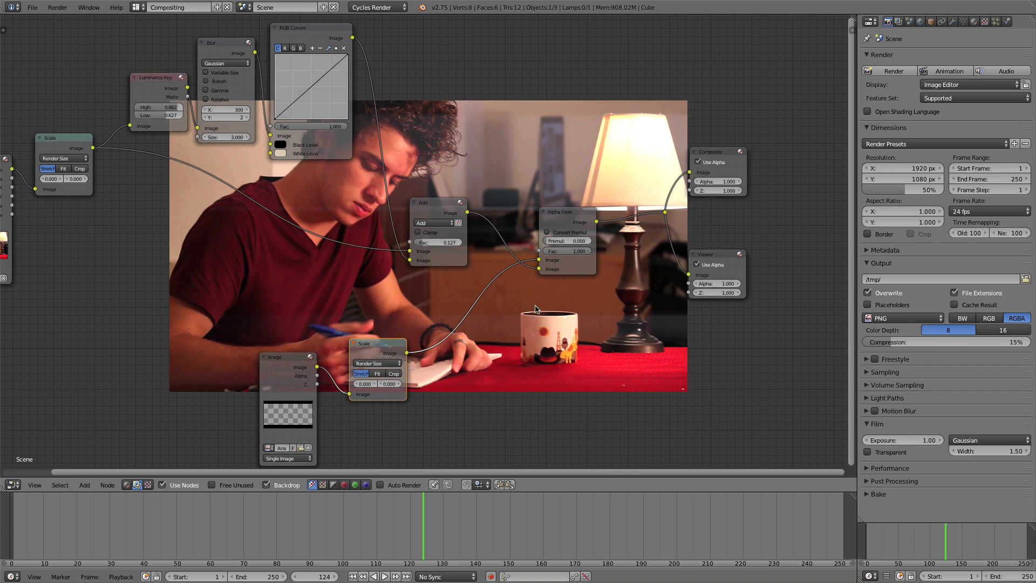
Enable Convert Premul on Alpha Over and reorder its inputs so the scaled image feeds the second Image socket.
click(547, 234)
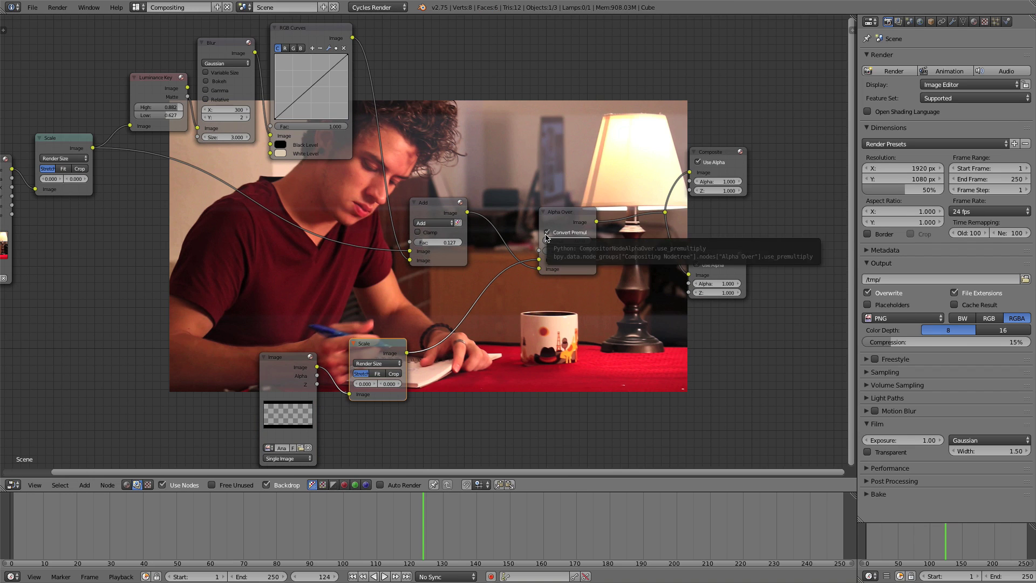
drag(280, 351, 283, 339)
drag(539, 266, 540, 269)
Spread out the Viewer, Composite and reroute point away from Alpha Over, and adjust the Alpha Over and lower Scale node positions.
middle_drag(563, 276, 521, 312)
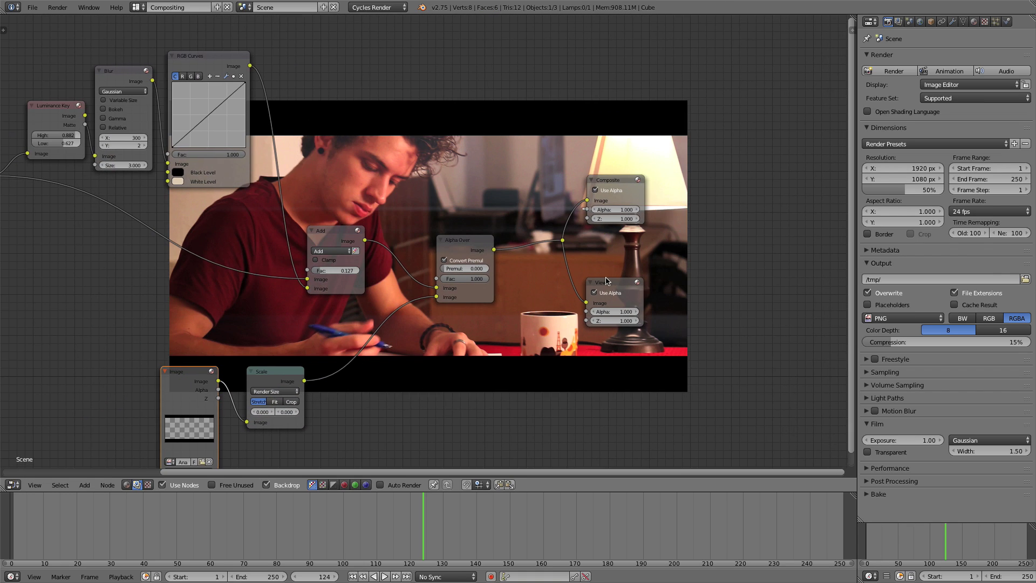
drag(606, 280, 724, 291)
drag(633, 184, 739, 190)
drag(477, 248, 464, 243)
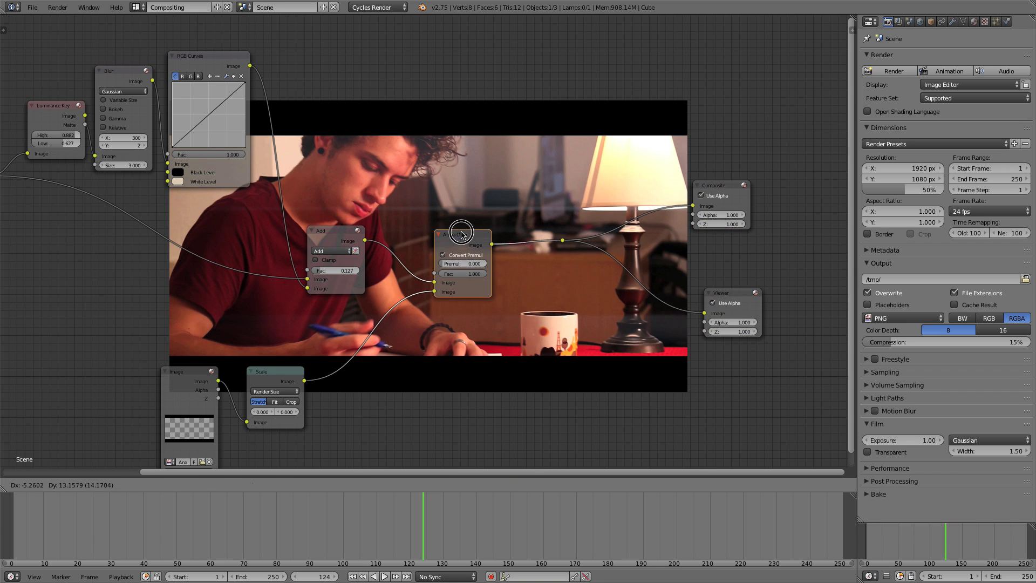
drag(576, 247, 658, 255)
middle_drag(389, 304, 406, 277)
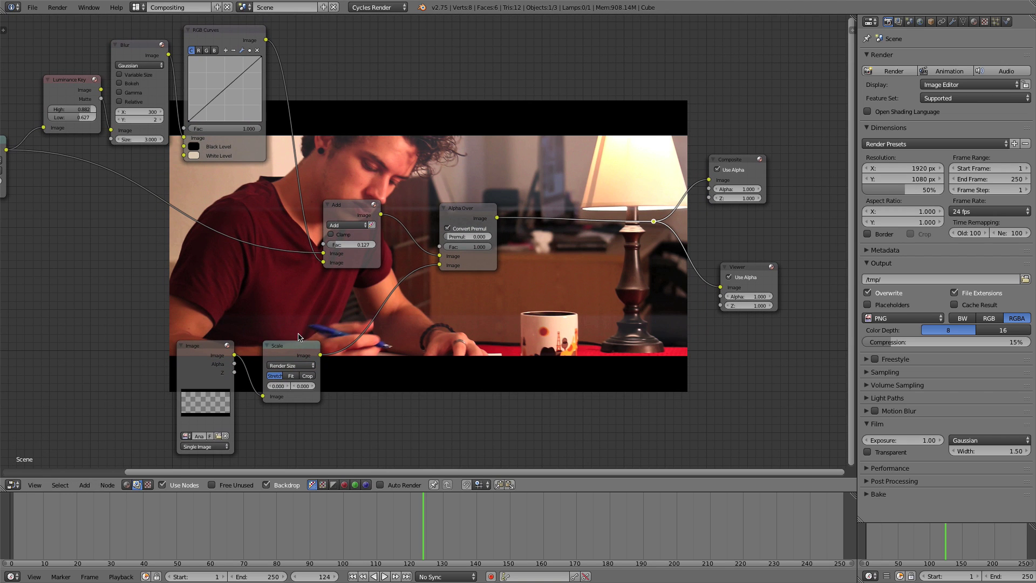
mouse_move(298, 350)
mouse_down()
mouse_move(285, 352)
mouse_move(306, 350)
mouse_up()
Move the Composite and Viewer nodes farther out and shift the reroute point close to them.
middle_drag(452, 294, 403, 341)
scroll(555, 393, up, 1)
middle_drag(693, 261, 619, 306)
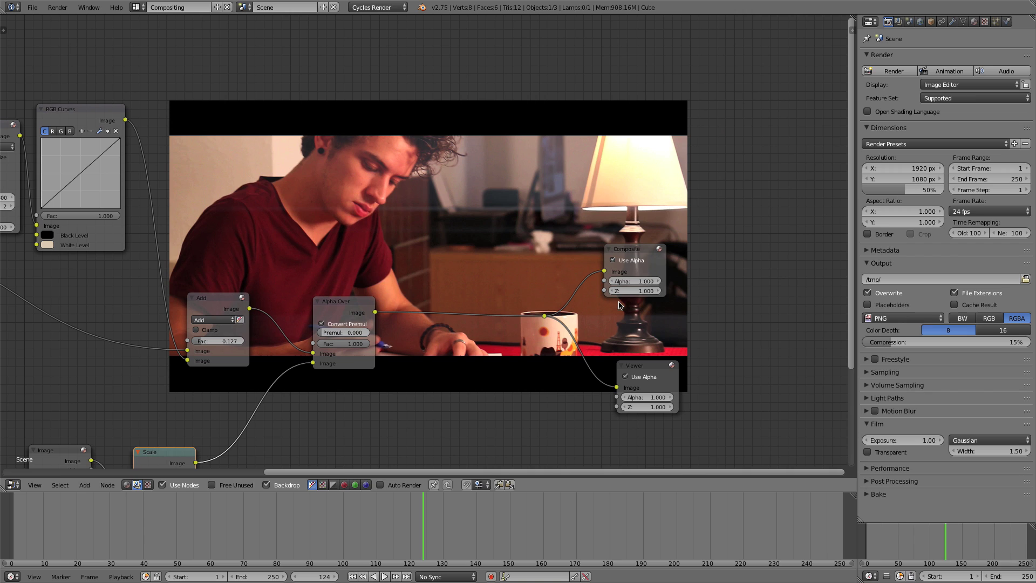
drag(644, 249, 703, 224)
drag(634, 366, 692, 367)
middle_drag(447, 338, 458, 294)
click(556, 271)
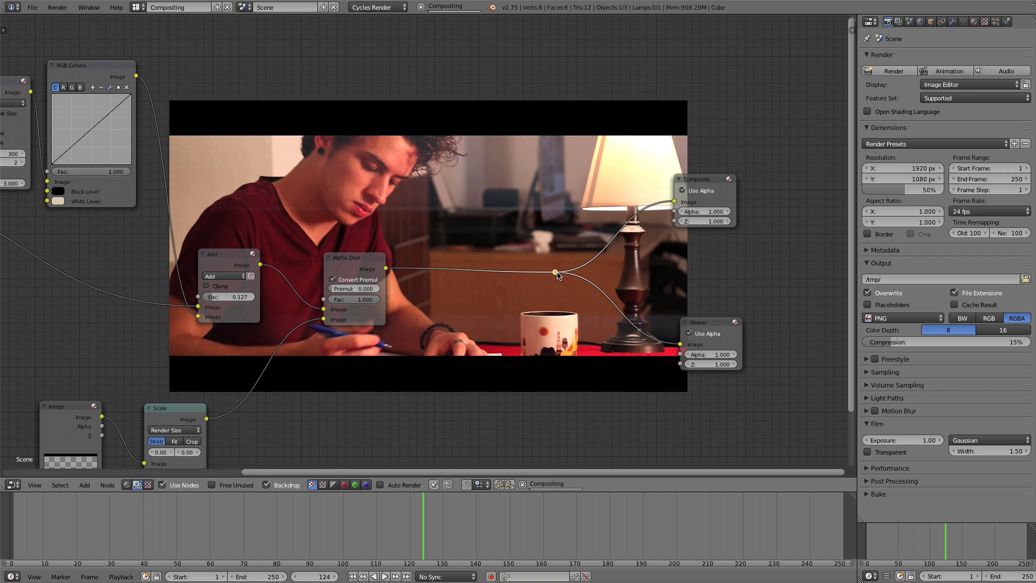
drag(561, 274, 625, 271)
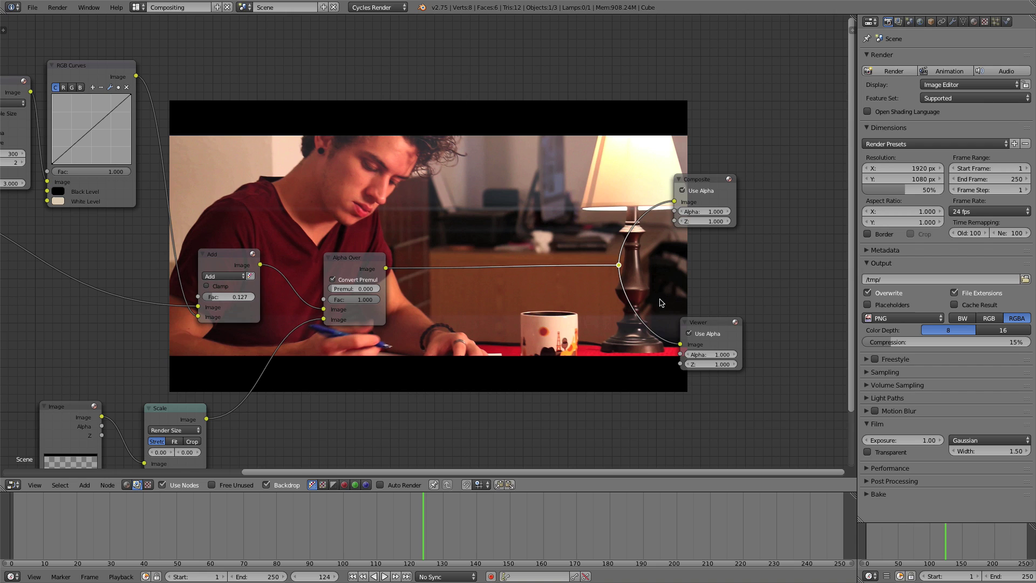
middle_drag(625, 271, 645, 271)
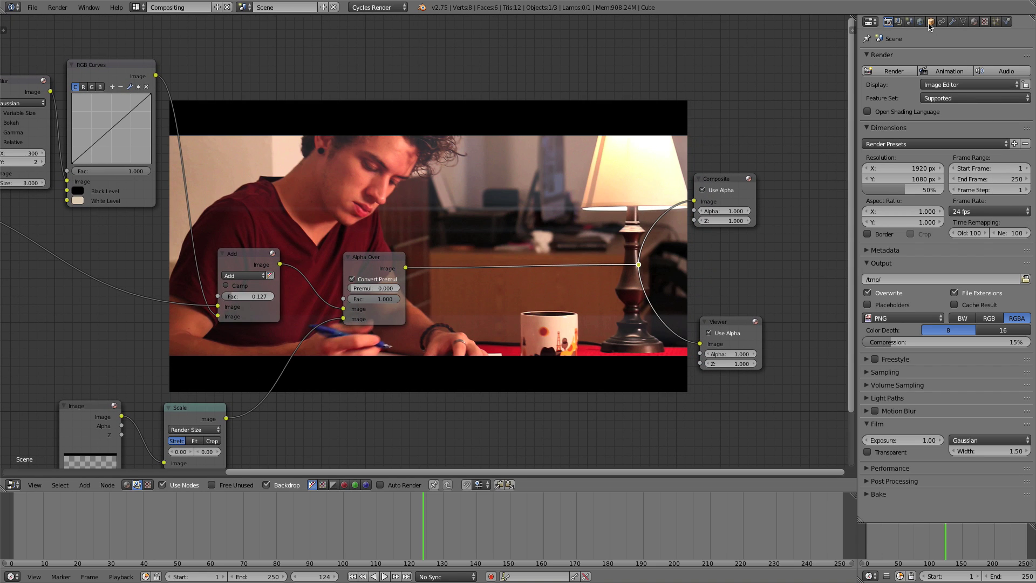
Try the Log and Raw view transforms in the scene's Color Management, and settle on Film.
click(911, 22)
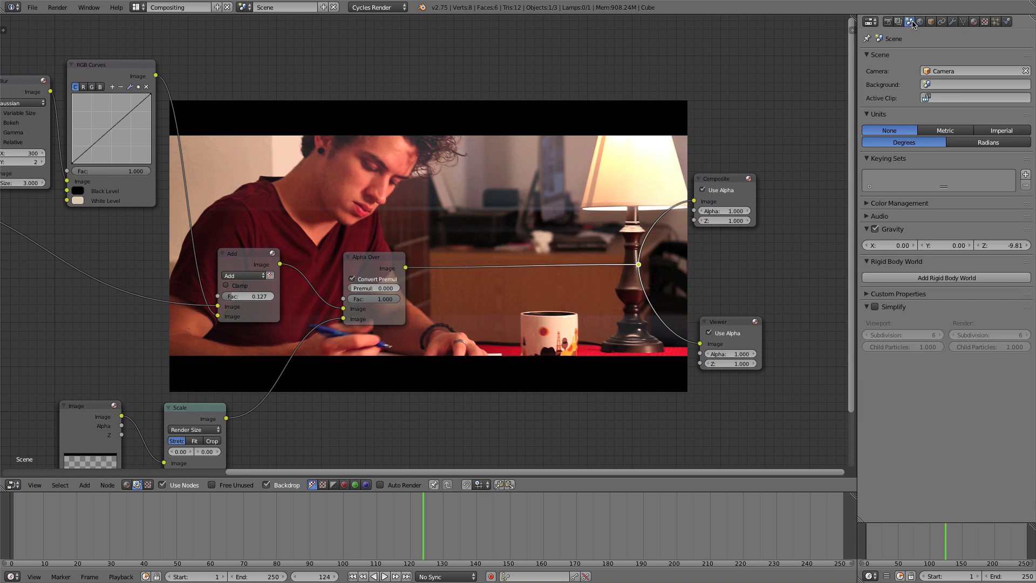
click(869, 203)
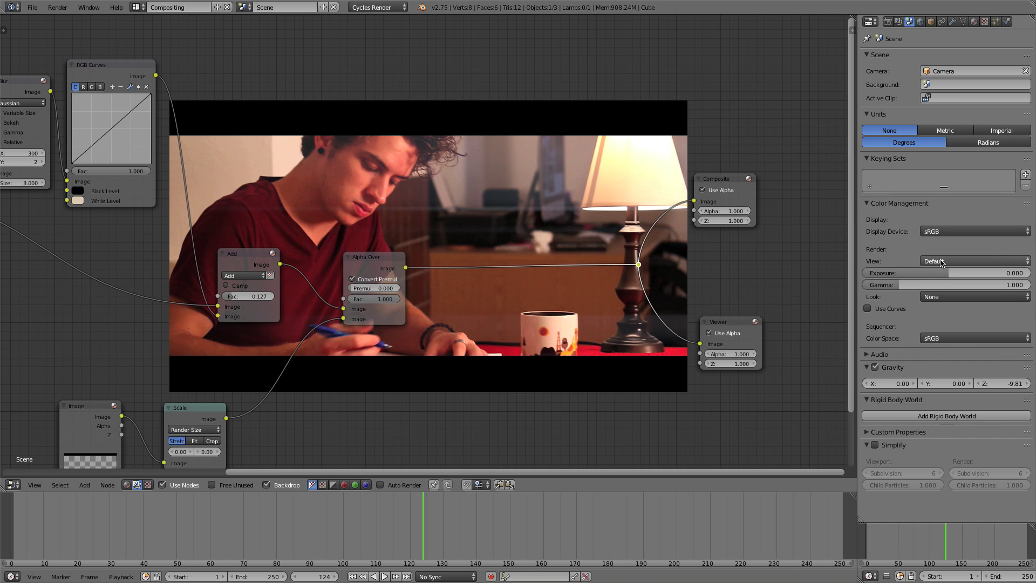
click(941, 262)
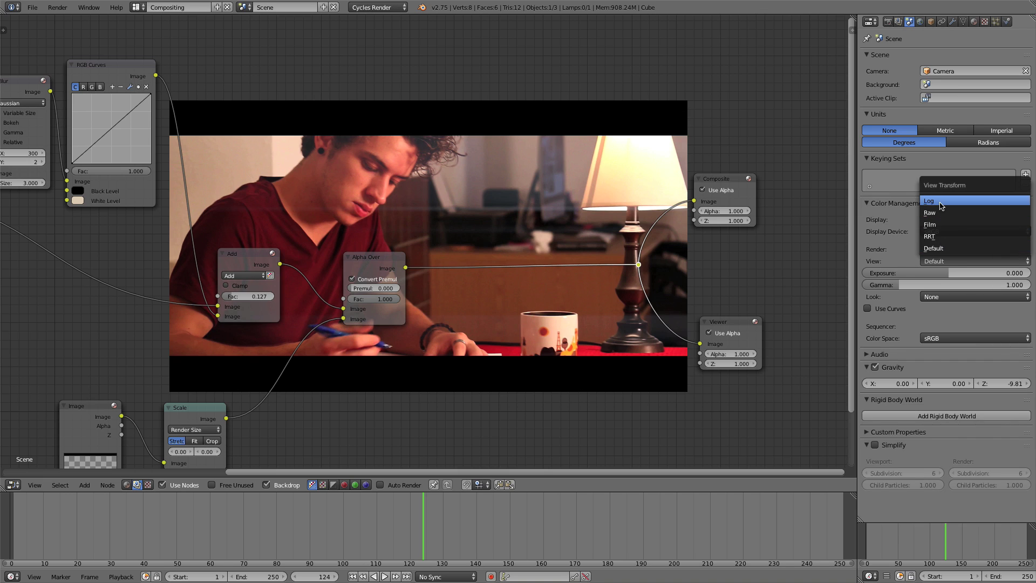
click(940, 203)
click(944, 262)
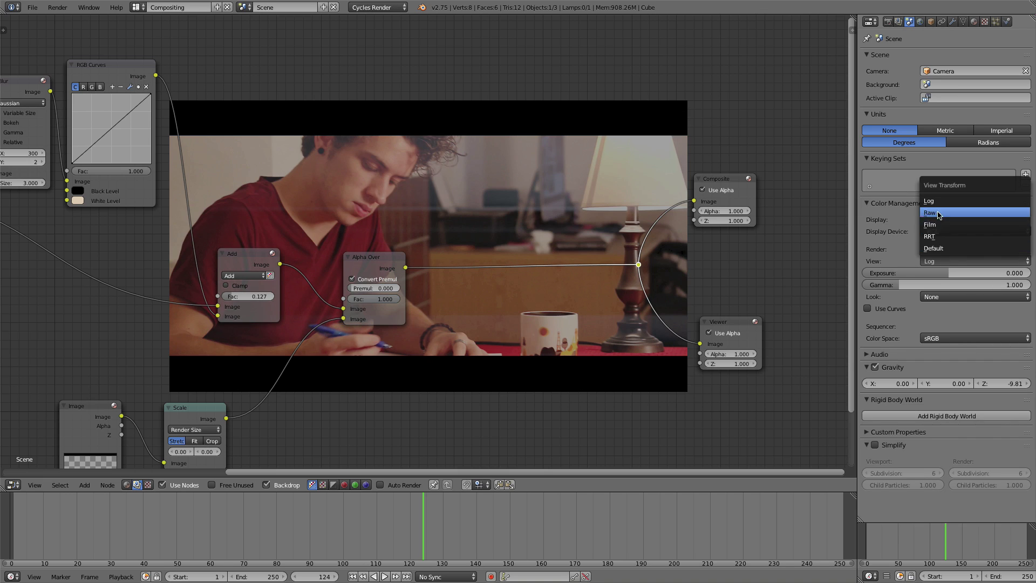
click(938, 212)
click(945, 258)
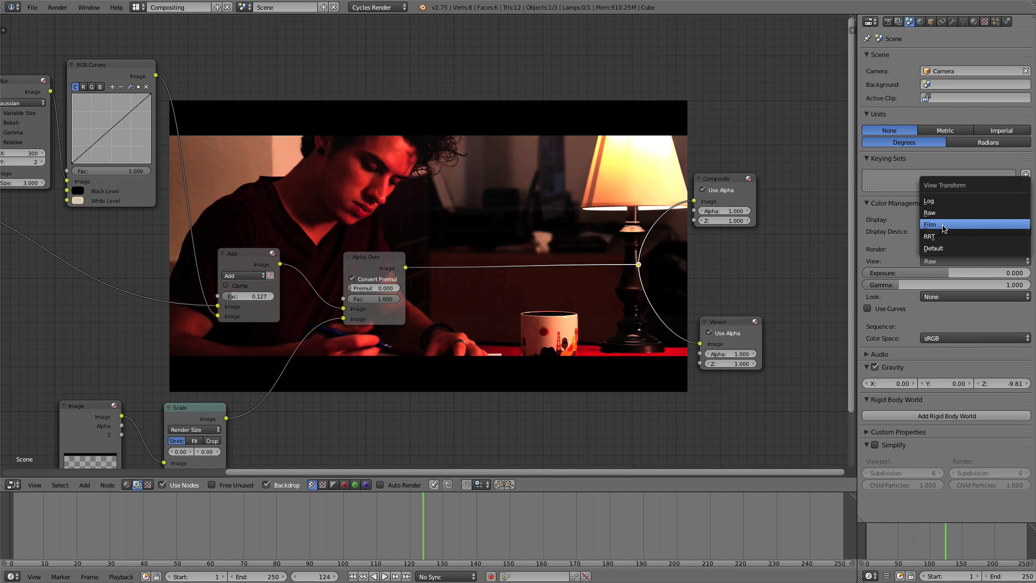
click(943, 229)
Move the Viewer and Composite nodes farther away from the reroute point.
scroll(606, 368, up, 2)
middle_drag(614, 358, 512, 361)
click(690, 336)
drag(690, 339, 752, 330)
drag(682, 169, 752, 161)
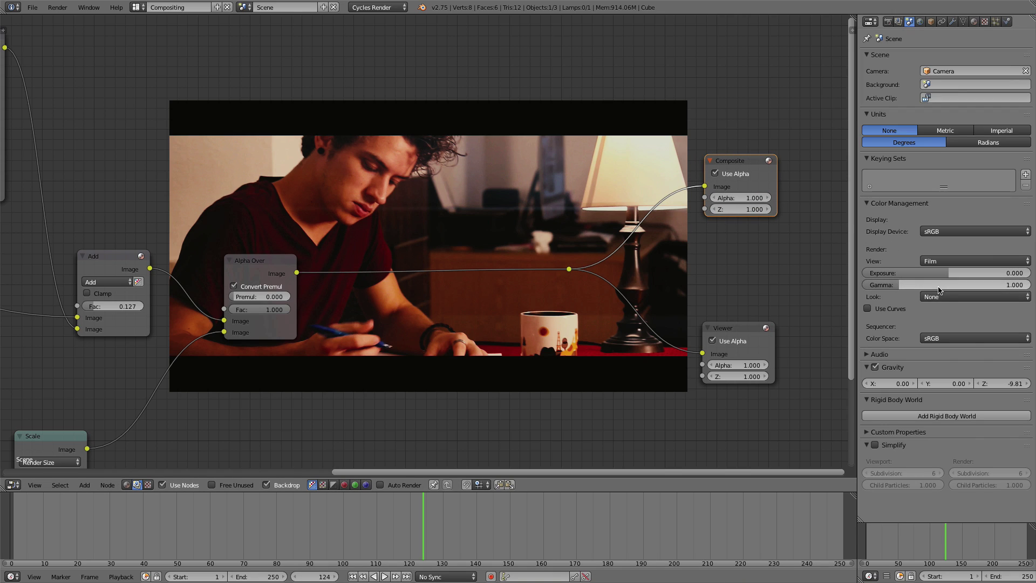
Set the Color Management exposure to 0.2 and gamma to 1.4.
click(969, 274)
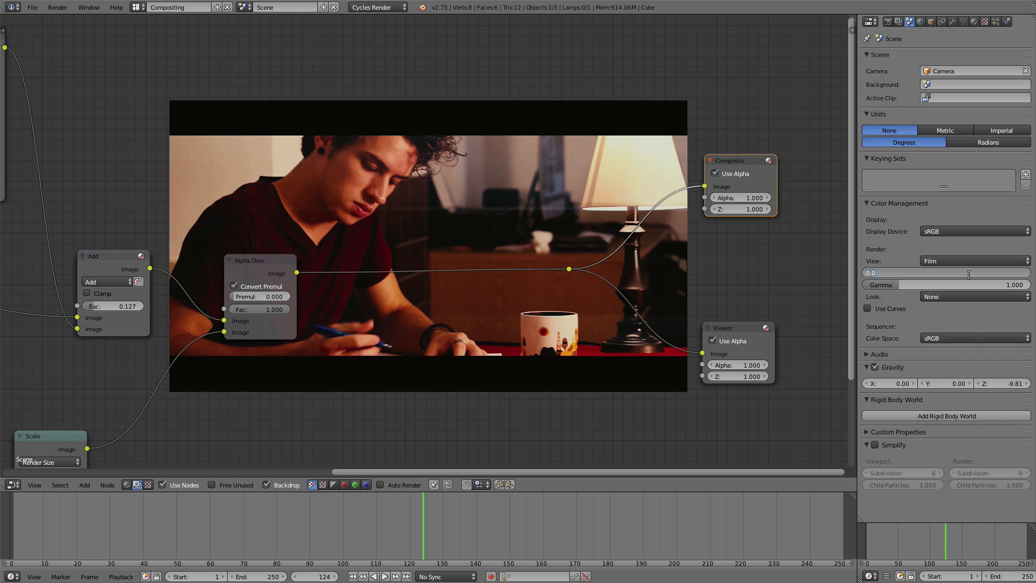
text(0.2)
key(Return)
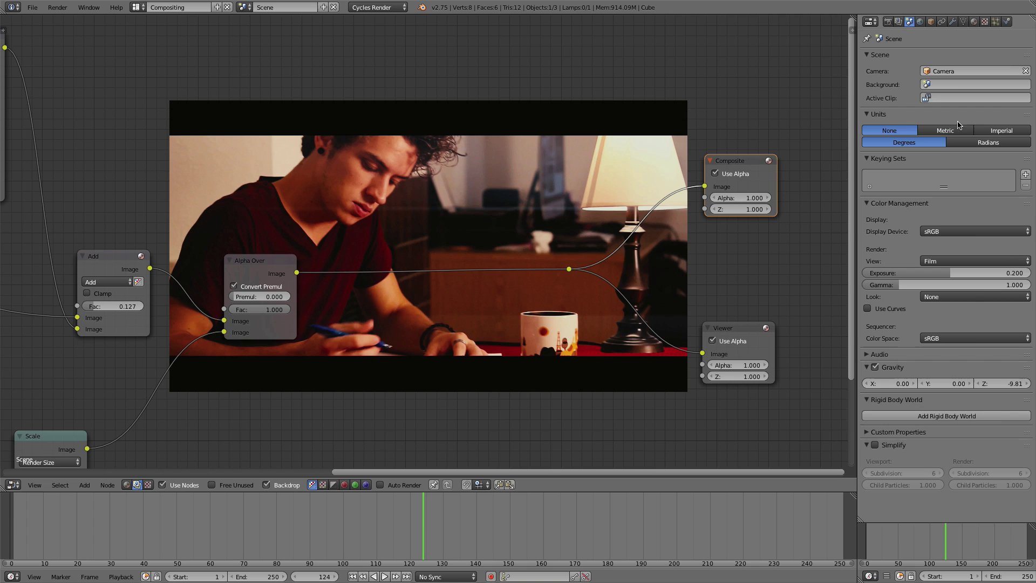
click(949, 284)
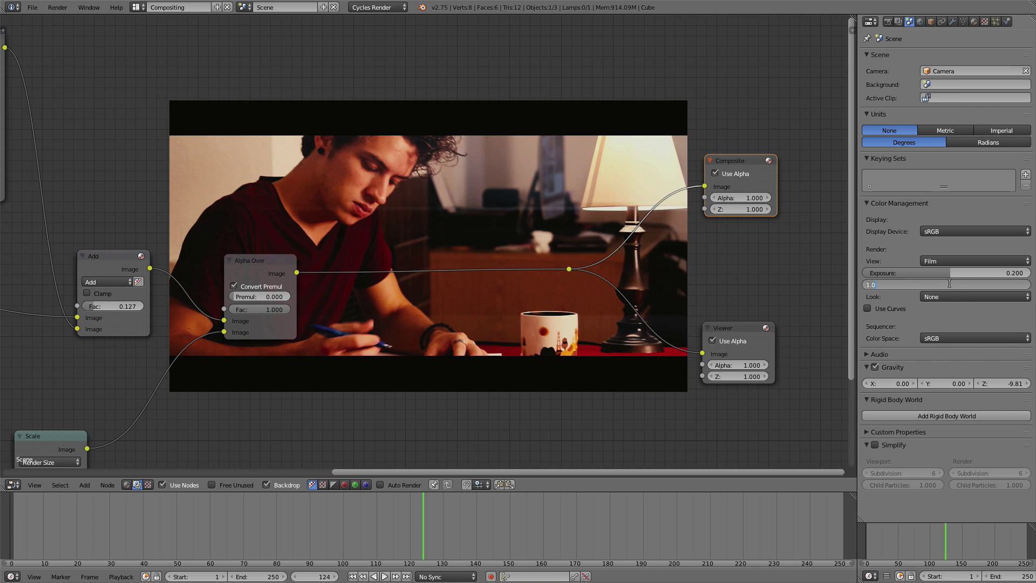
text(1.4)
key(Return)
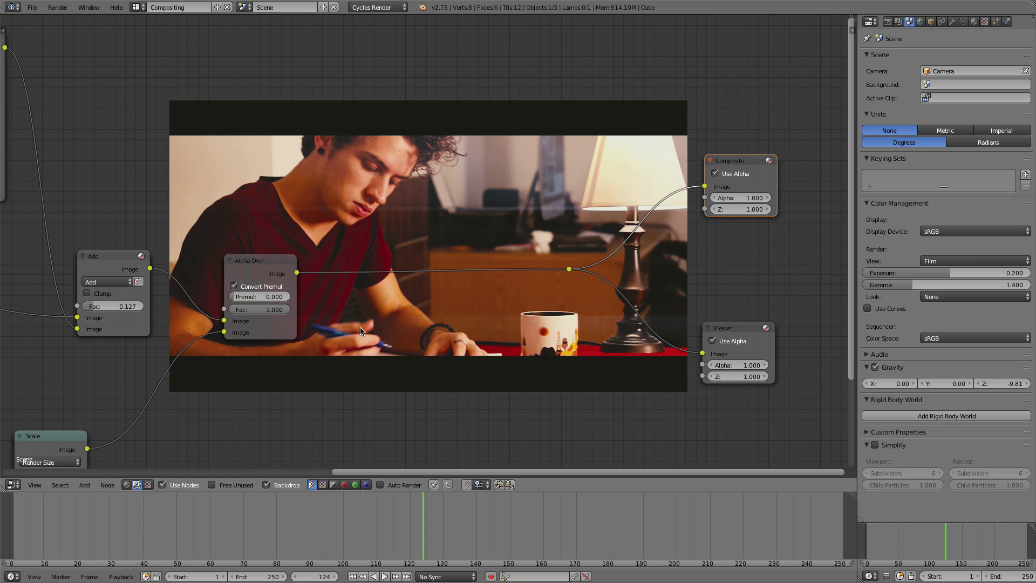
Insert a Color Balance node between Alpha Over and the reroute point, and nudge its Gain color slightly toward blue.
key(shift+a)
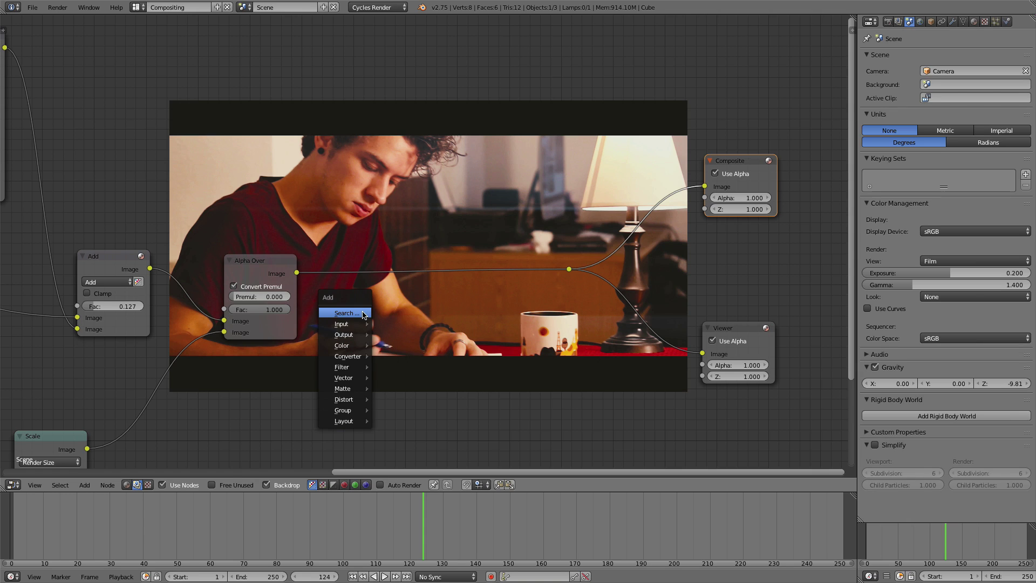
mouse_move(354, 348)
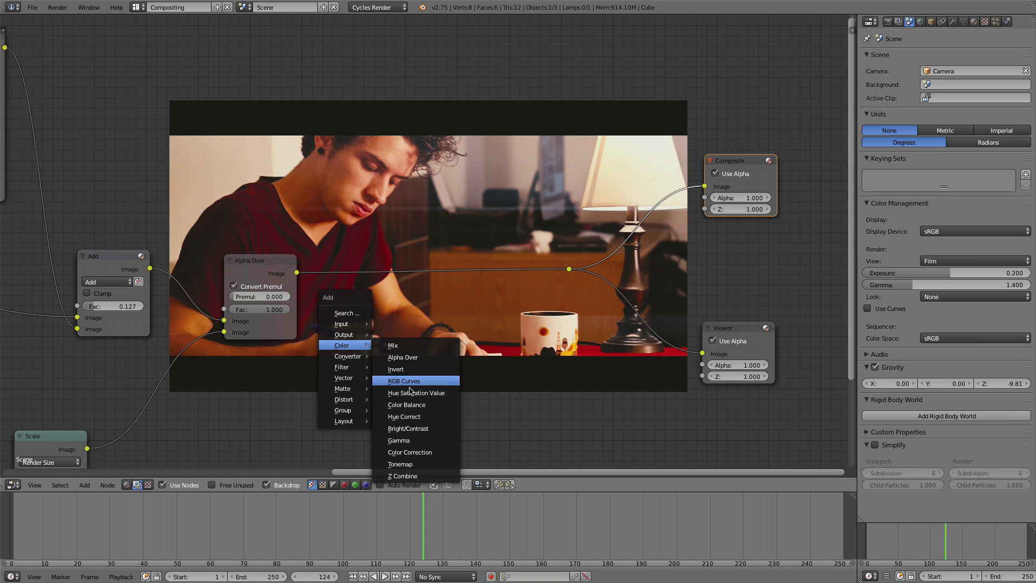
click(407, 405)
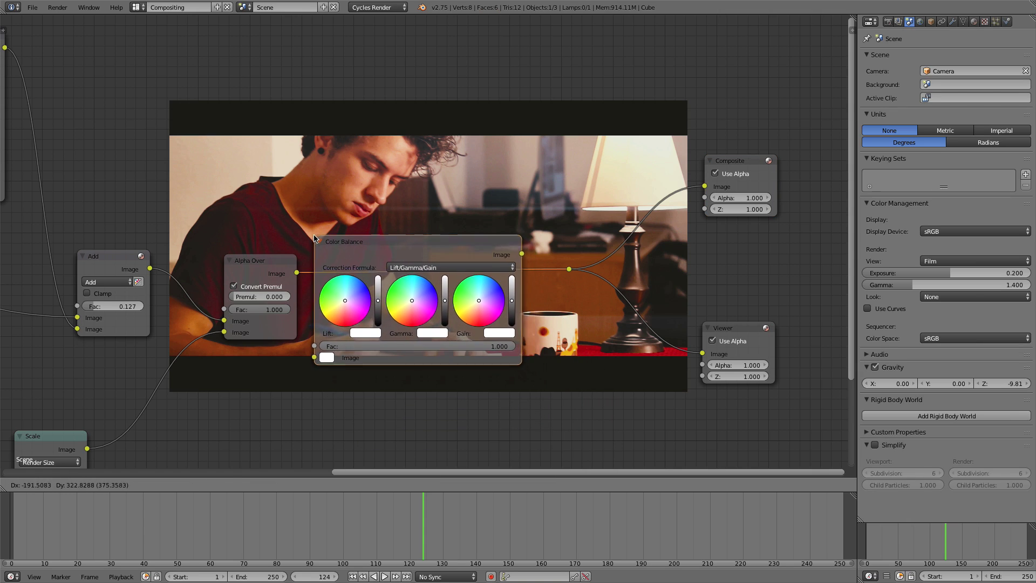
scroll(410, 243, up, 1)
click(408, 286)
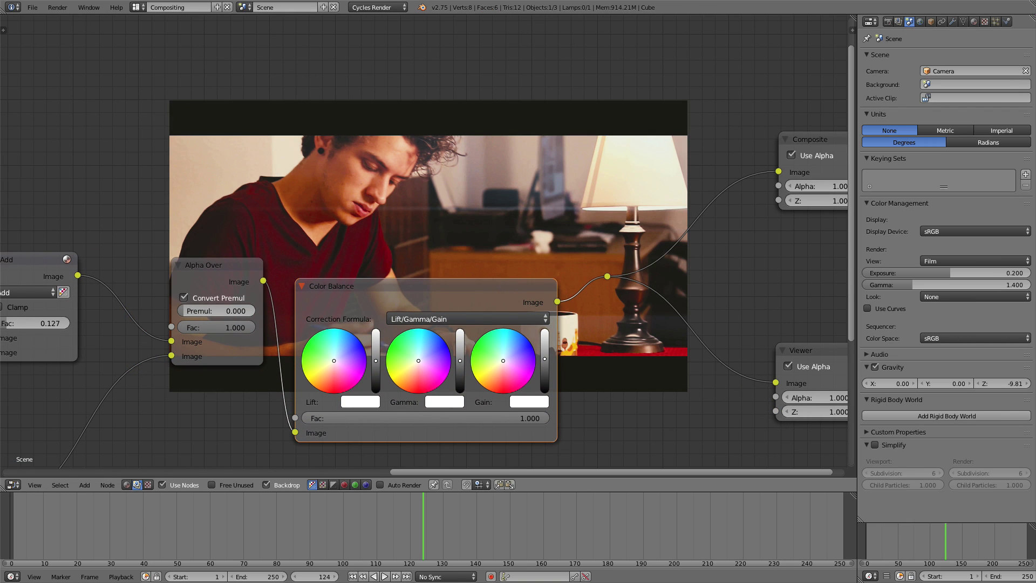
drag(502, 358, 505, 359)
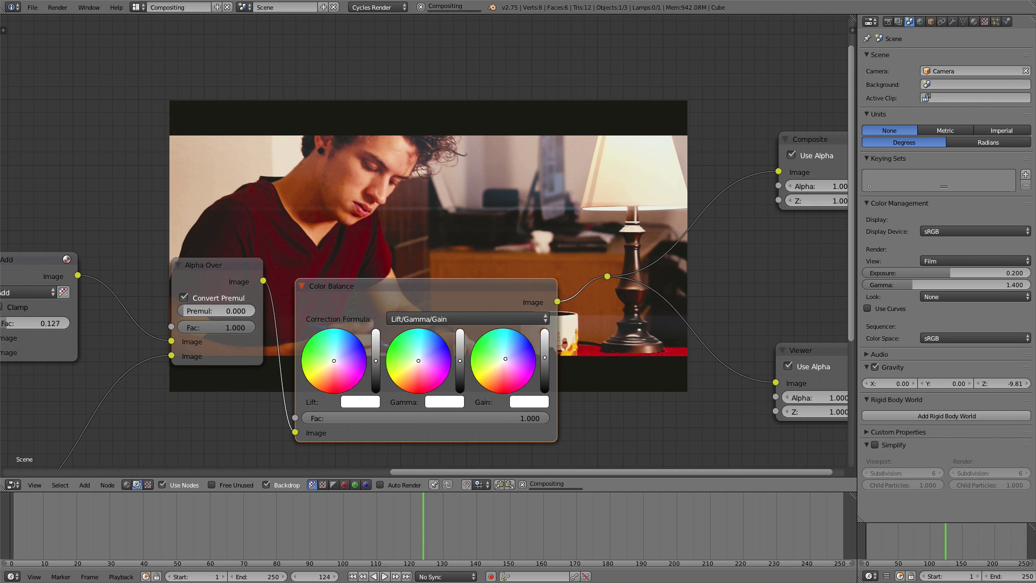
Space out the reroute point and Color Balance node, and move Alpha Over closer to the Add node.
click(607, 277)
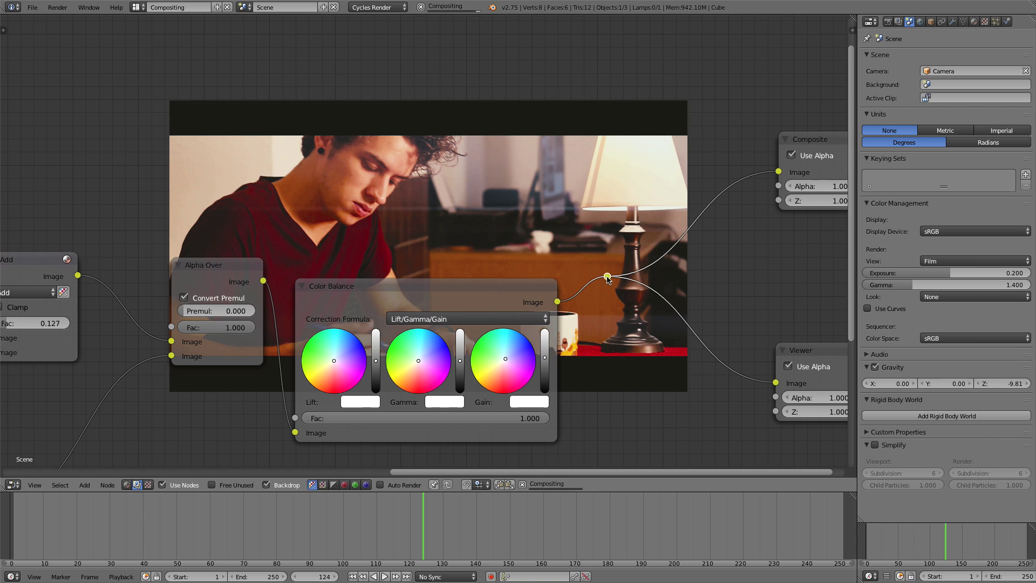
drag(607, 277, 724, 275)
middle_drag(325, 295, 442, 274)
drag(317, 247, 285, 278)
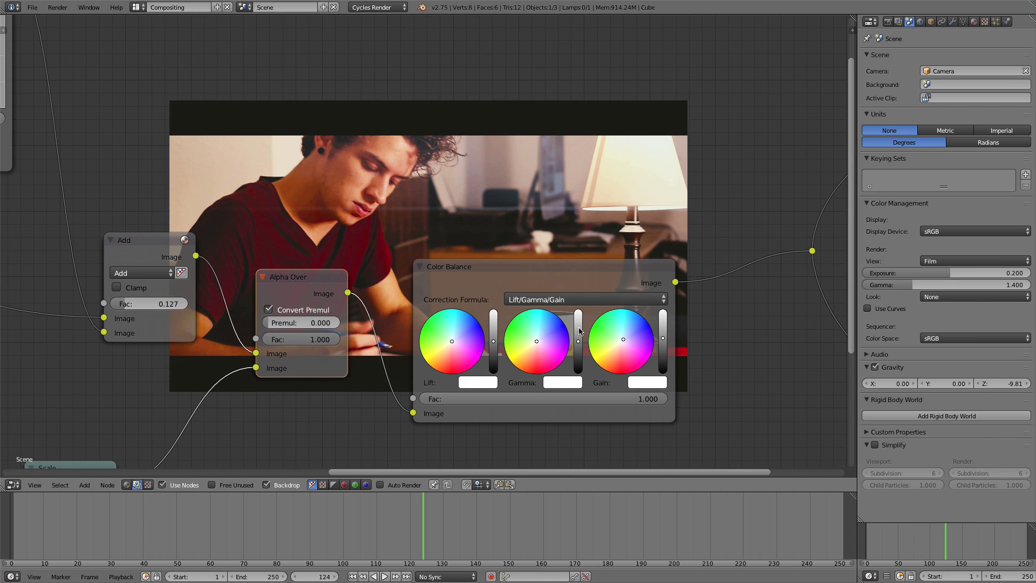
Tint the Color Balance node's Lift color slightly blue.
scroll(484, 342, up, 1)
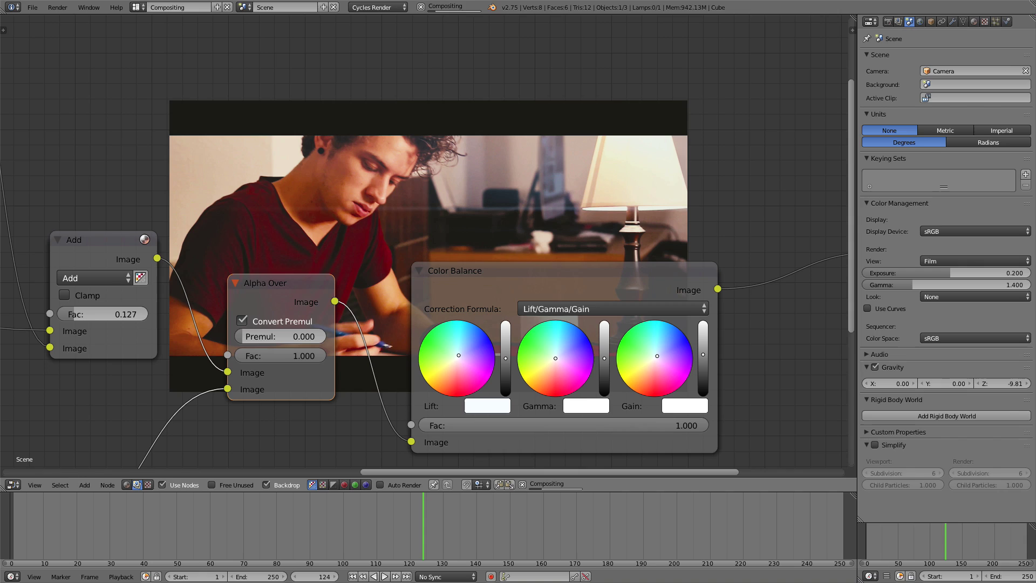
drag(459, 355, 508, 359)
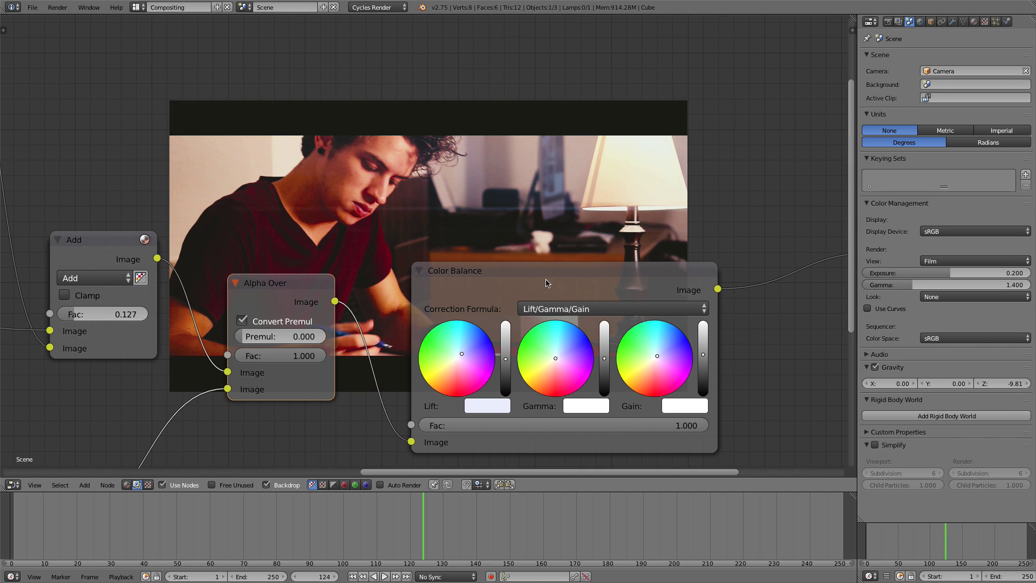
Raise the Color Balance node's Gamma brightness slightly and shift its Gamma color a little toward orange.
drag(557, 268, 553, 212)
scroll(625, 320, up, 1)
drag(617, 310, 615, 301)
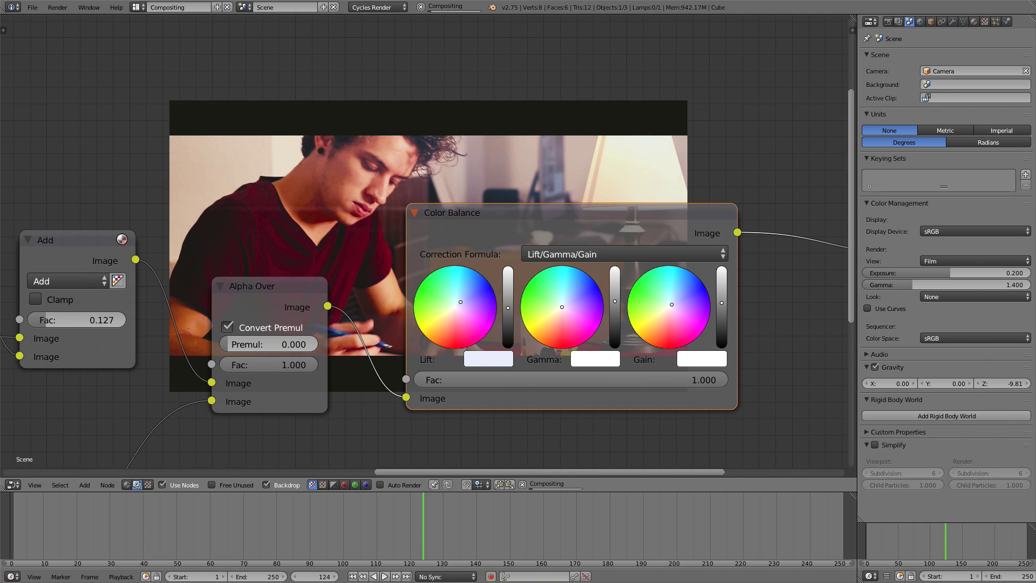
mouse_move(524, 215)
mouse_down()
mouse_move(546, 305)
mouse_move(608, 240)
mouse_move(526, 216)
mouse_up()
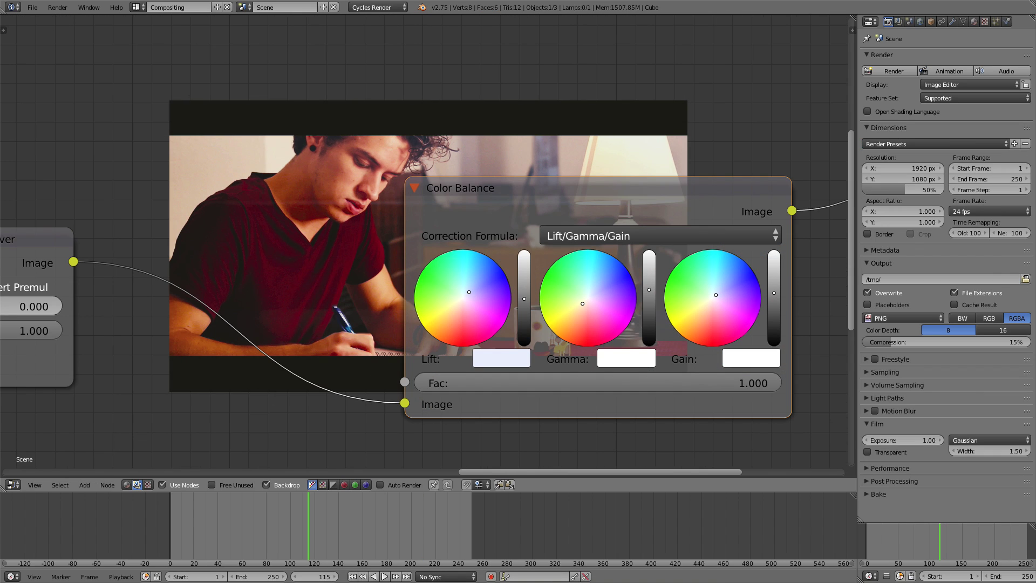
drag(648, 285, 648, 288)
Move the Color Balance node closer to the Alpha Over node.
drag(464, 190, 264, 304)
scroll(385, 227, down, 6)
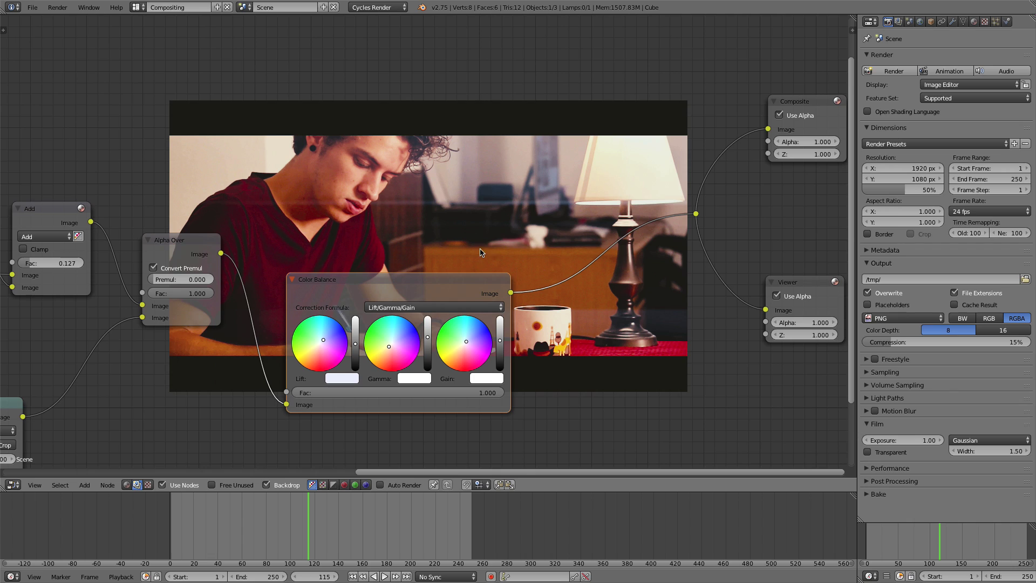
middle_drag(517, 234, 393, 258)
drag(310, 297, 286, 253)
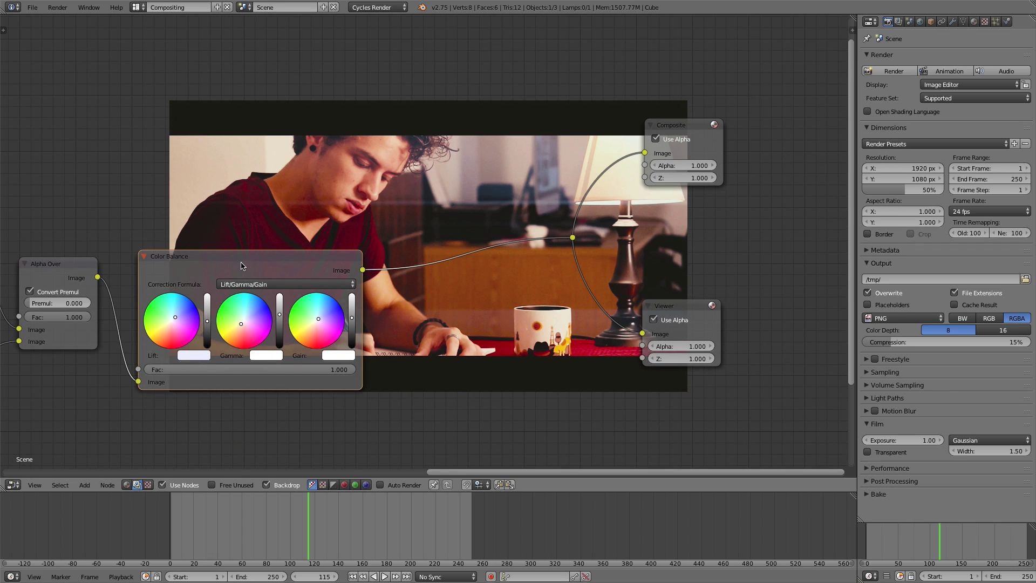
Insert a Hue Saturation Value node between Color Balance and the reroute point, with Saturation set to 0.95.
key(shift+a)
mouse_move(492, 352)
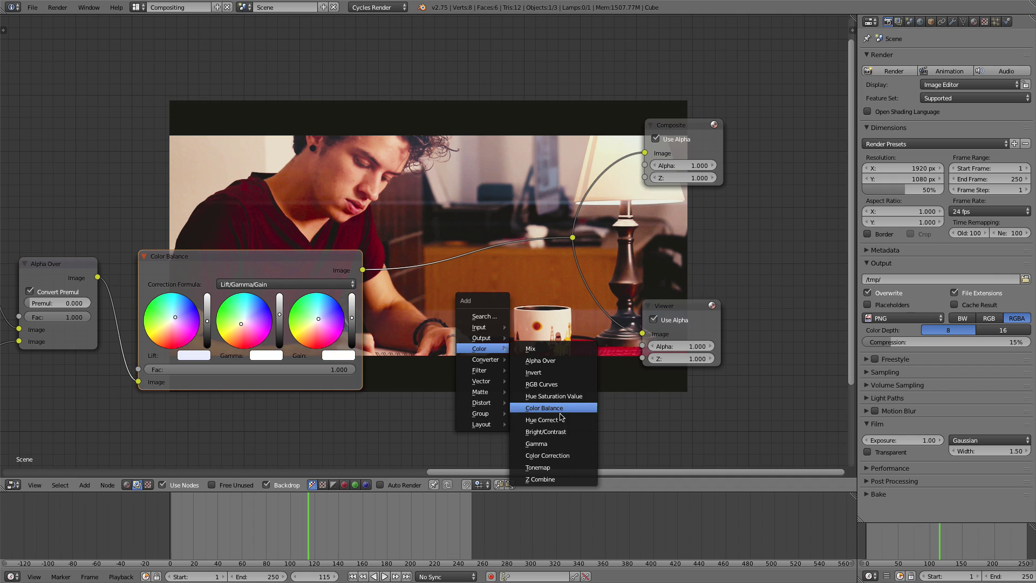
click(561, 396)
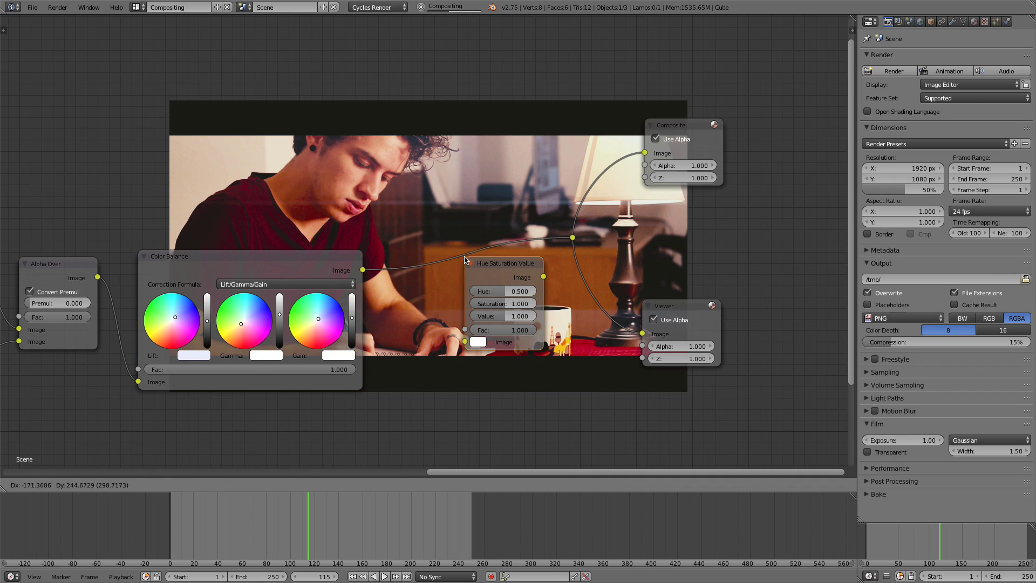
click(538, 366)
click(498, 265)
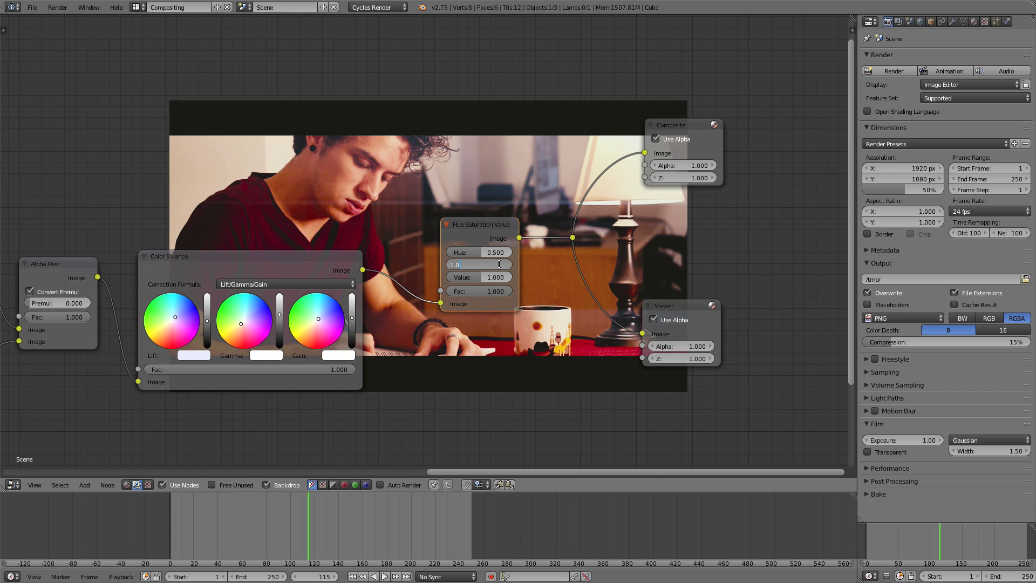
text(.95)
key(Return)
Rearrange the Color Balance and Hue Saturation Value nodes so they sit evenly spaced after Alpha Over.
scroll(490, 229, up, 1)
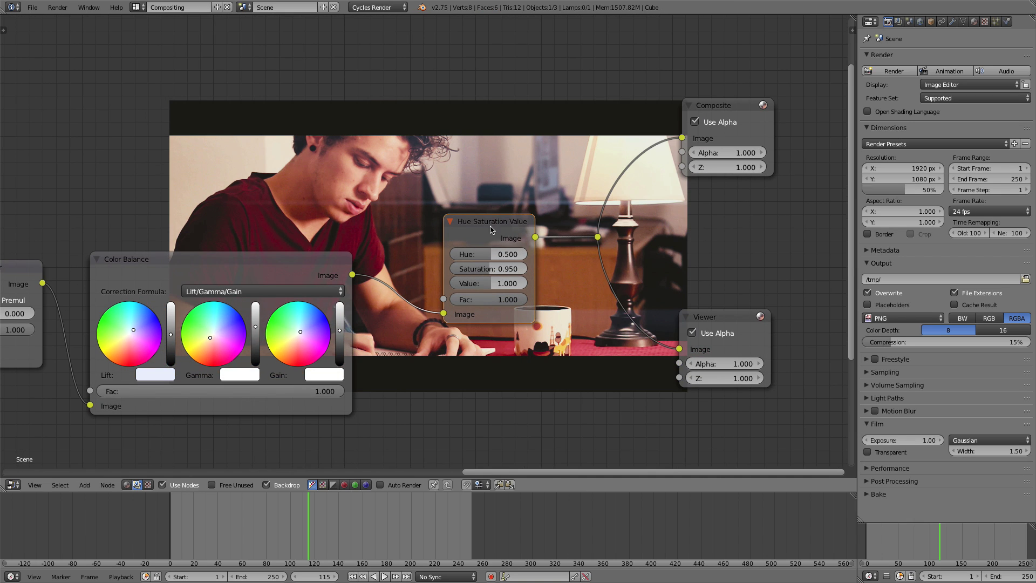
drag(491, 229, 445, 259)
scroll(445, 259, down, 1)
middle_drag(445, 259, 519, 235)
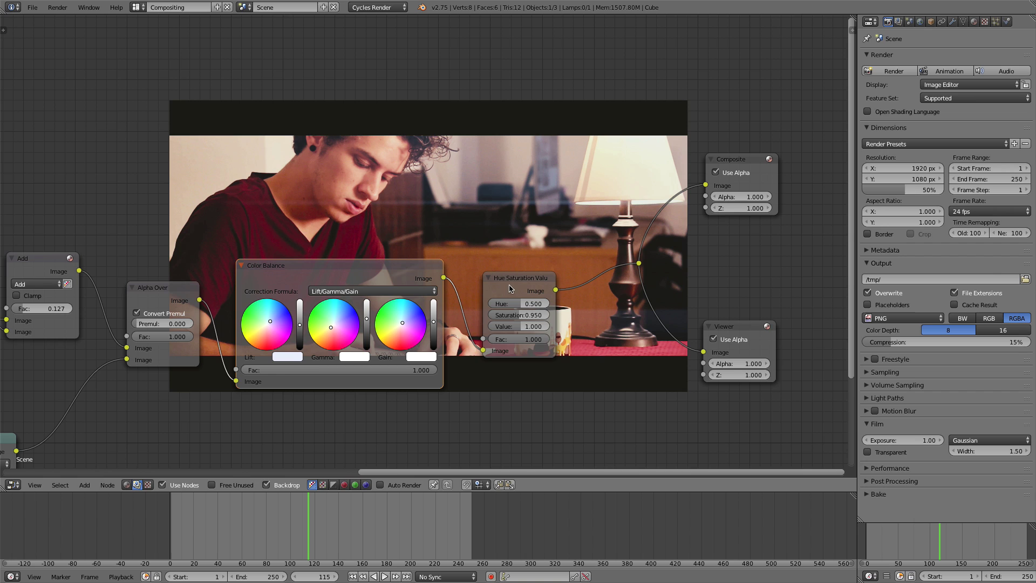
drag(510, 289, 496, 273)
middle_drag(280, 227, 392, 223)
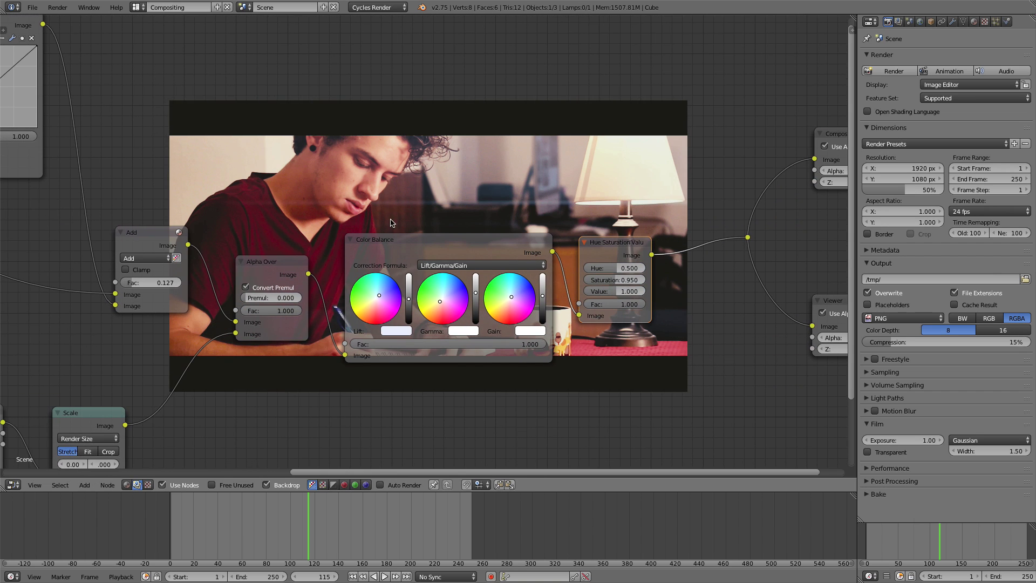
Raise the Add node's Fac to 0.455 to strengthen the light streaks.
scroll(266, 236, down, 4)
middle_drag(259, 238, 477, 259)
scroll(399, 243, down, 2)
scroll(474, 264, up, 3)
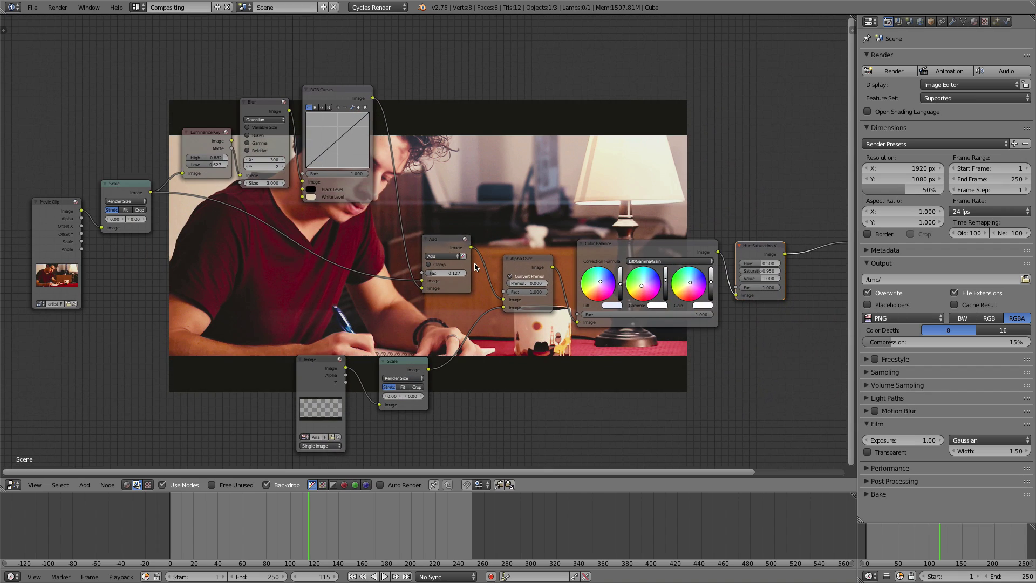
scroll(331, 254, up, 1)
middle_drag(355, 253, 336, 225)
scroll(465, 241, up, 2)
scroll(464, 240, down, 3)
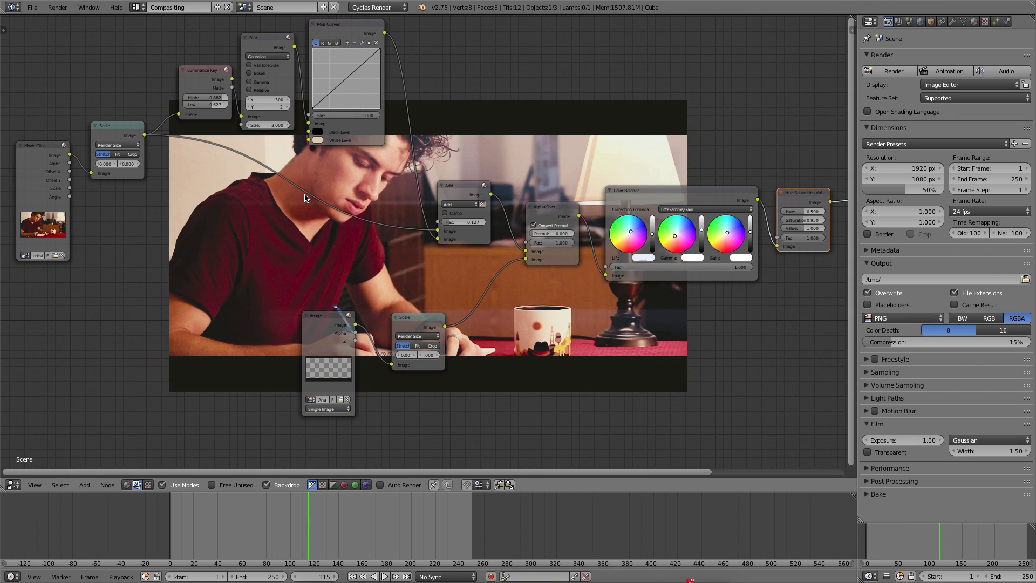
scroll(319, 229, up, 2)
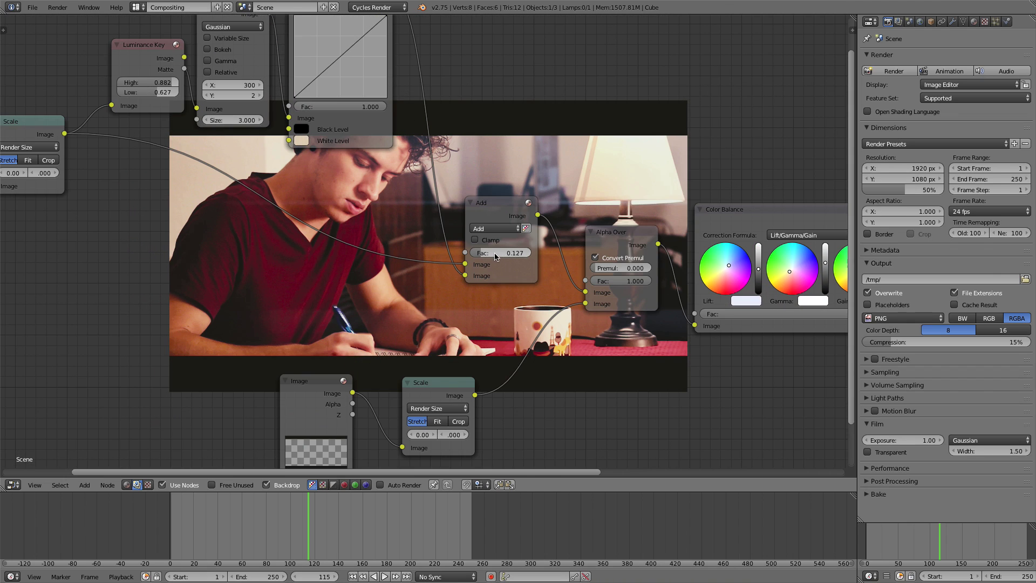
drag(496, 257, 515, 257)
Set the Blur node's X size to 400 and Y size to 3.
middle_drag(235, 87, 330, 178)
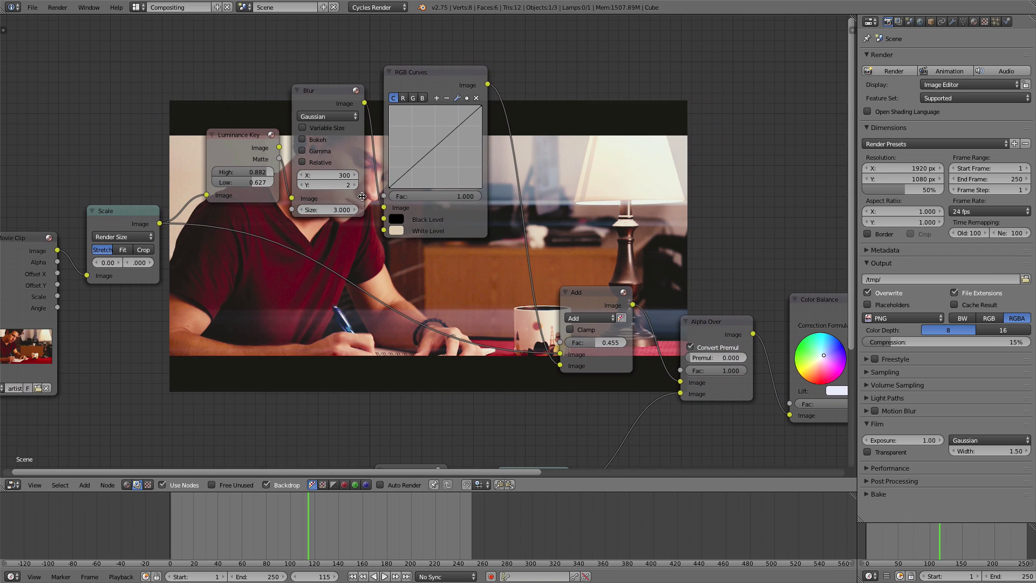
click(328, 175)
key(Return)
click(319, 182)
text(3)
click(385, 256)
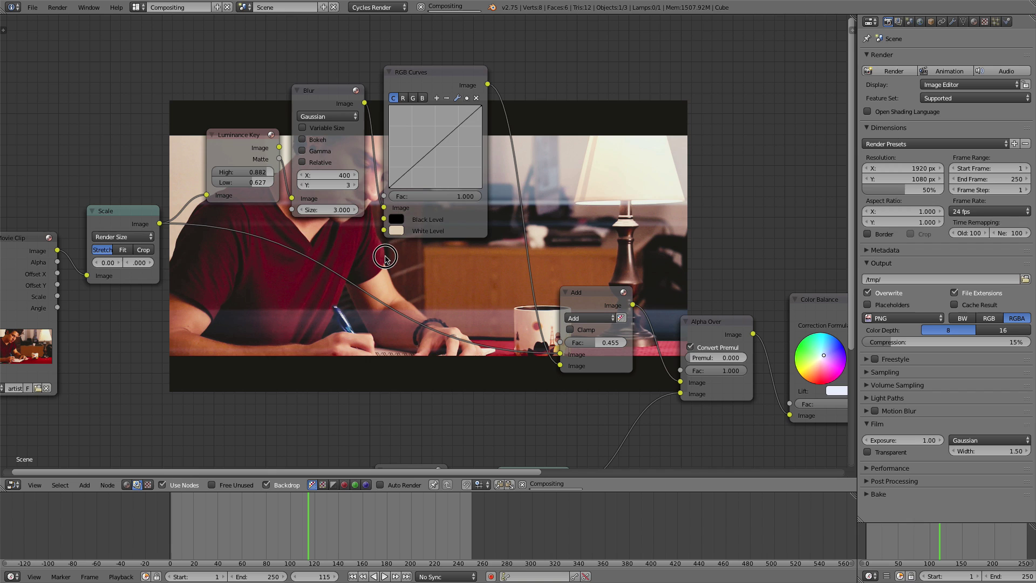
Lower the Add node's Fac to 0.127 to soften the light streaks.
scroll(573, 284, down, 3)
middle_drag(712, 218, 588, 204)
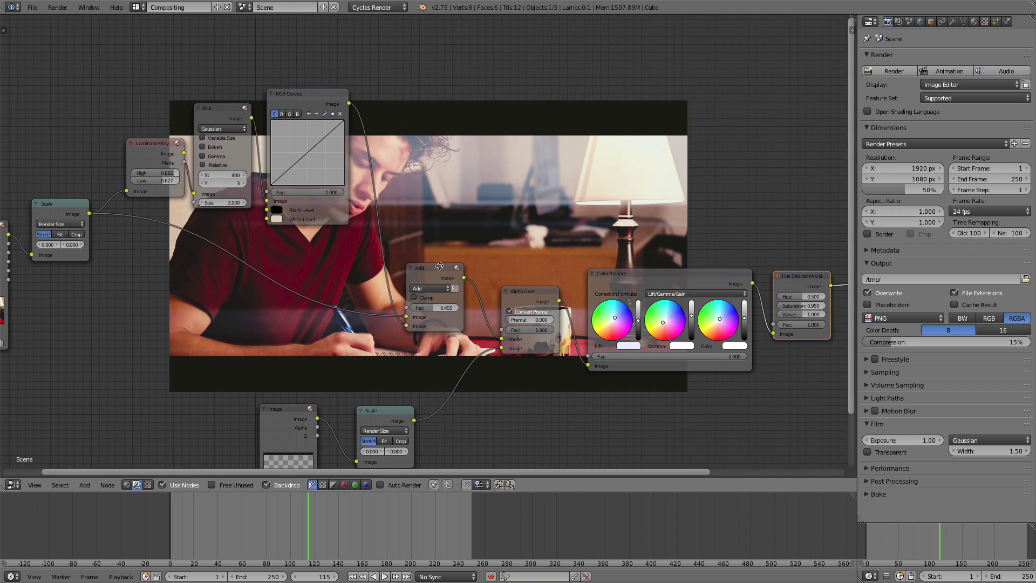
scroll(588, 204, up, 3)
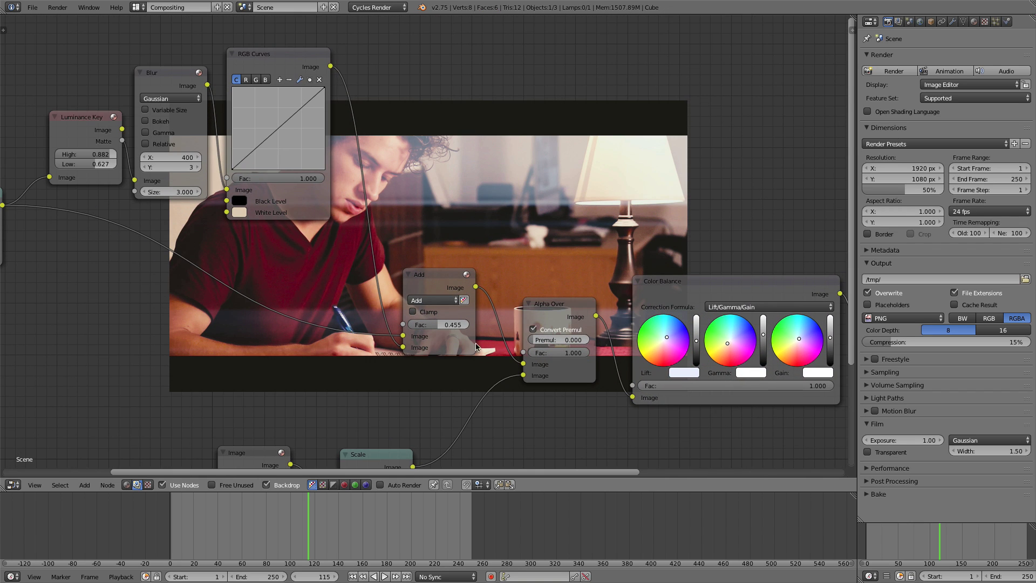
scroll(477, 347, up, 2)
drag(451, 339, 431, 339)
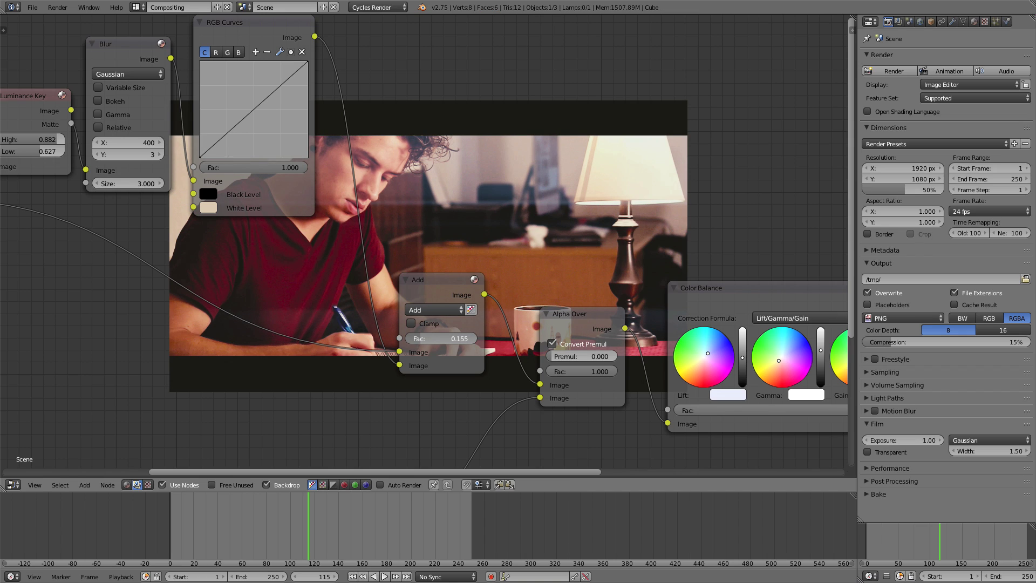
drag(431, 339, 429, 338)
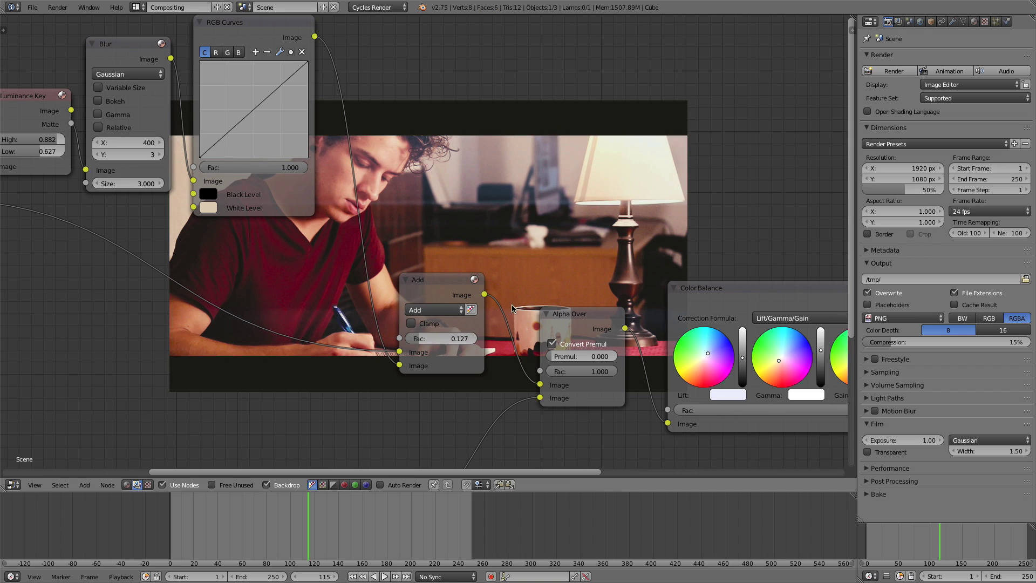
Space out the Movie Clip, first Scale and Luminance Key nodes at the start of the node tree.
middle_drag(640, 192, 424, 193)
scroll(424, 216, down, 2)
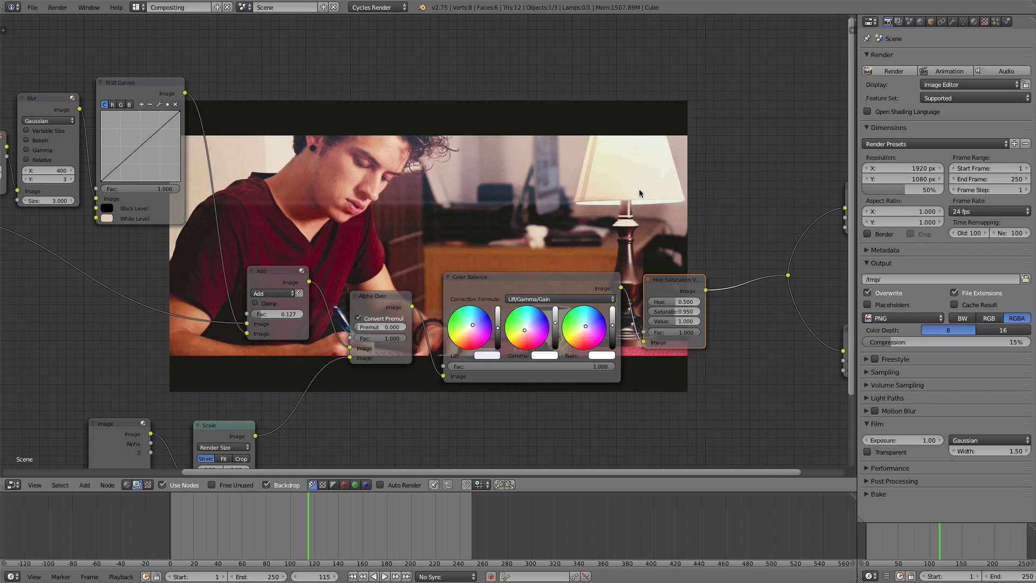
scroll(248, 333, down, 3)
middle_drag(246, 333, 417, 306)
drag(249, 139, 240, 139)
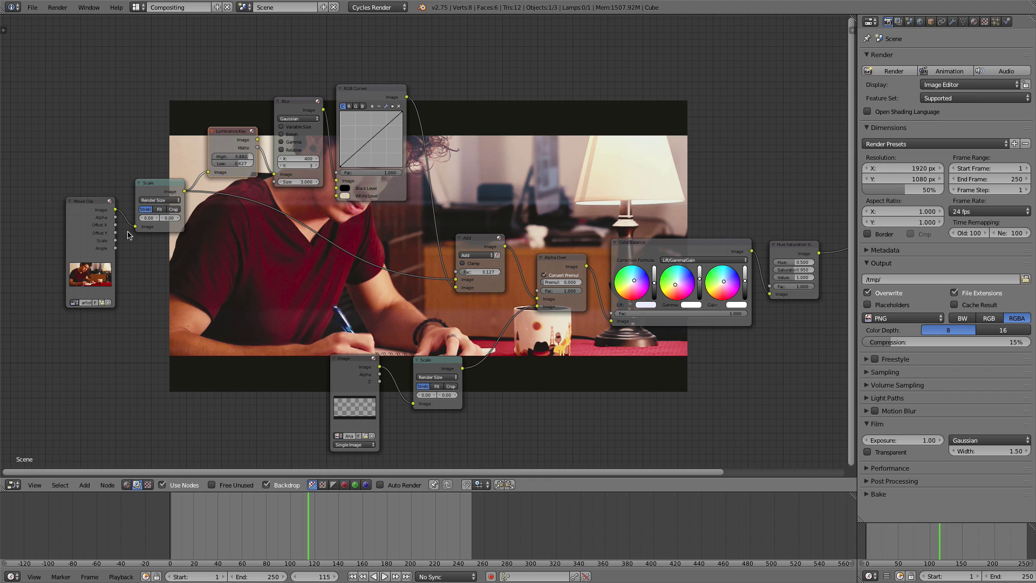
drag(89, 202, 71, 208)
drag(159, 185, 146, 203)
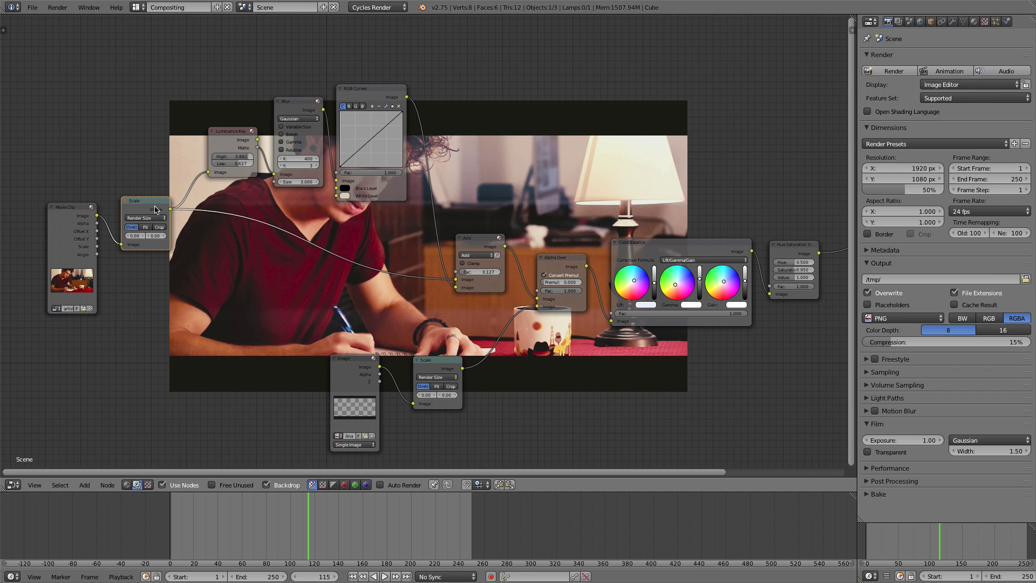
drag(241, 133, 225, 137)
Preview the outputs of the Luminance Key, Blur, RGB Curves and Add nodes one after another in the backdrop.
ctrl+shift+click(225, 135)
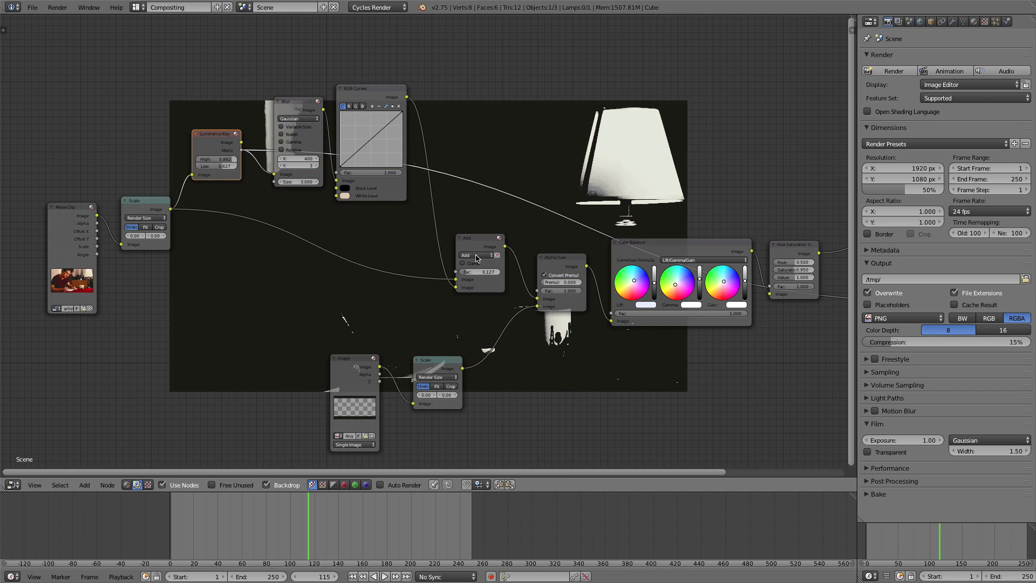
ctrl+shift+click(296, 110)
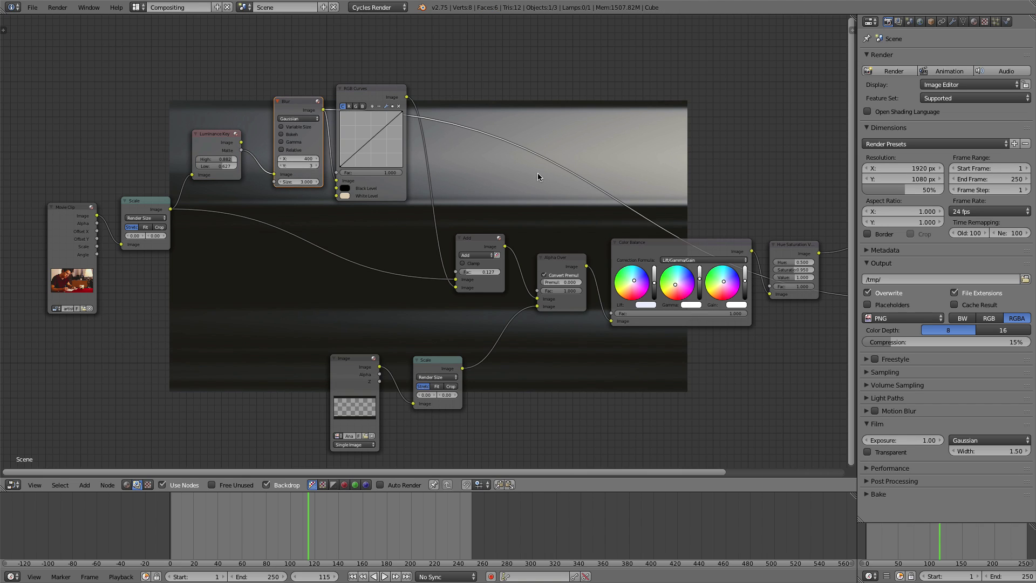
ctrl+shift+click(369, 101)
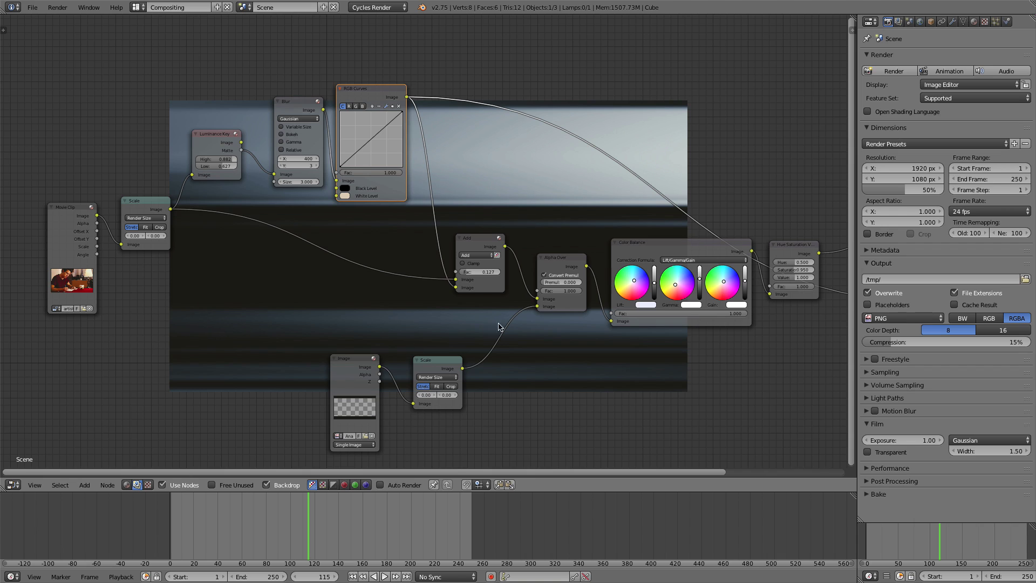
ctrl+shift+click(480, 245)
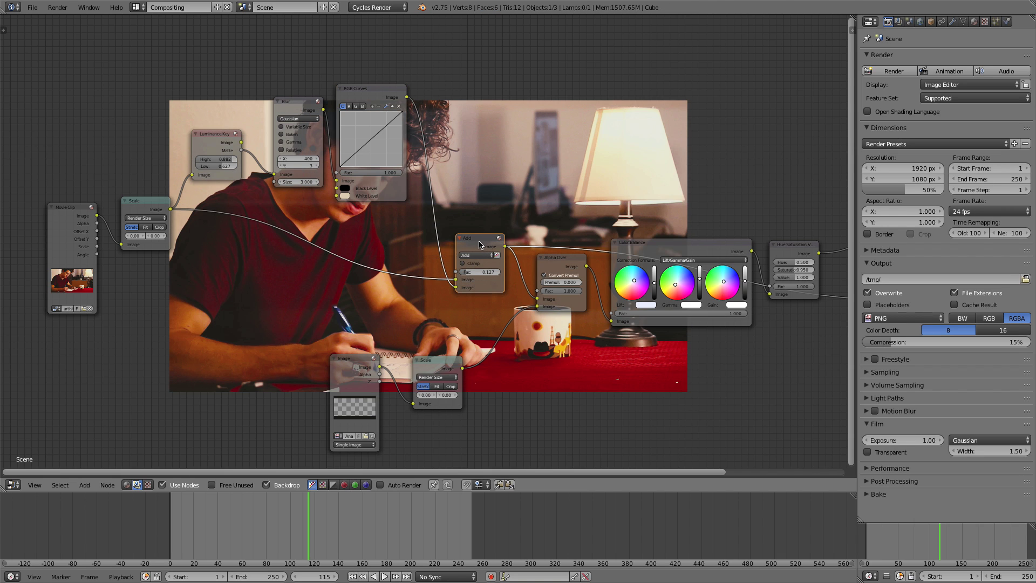
middle_drag(497, 262, 469, 219)
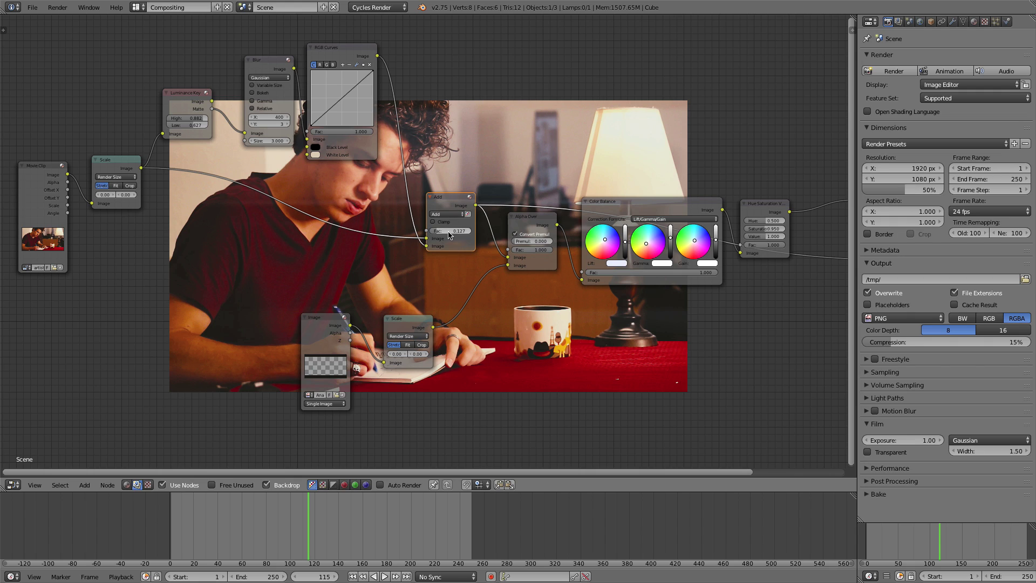
Preview the Alpha Over, Color Balance and Hue Saturation Value outputs in the backdrop.
ctrl+shift+click(517, 227)
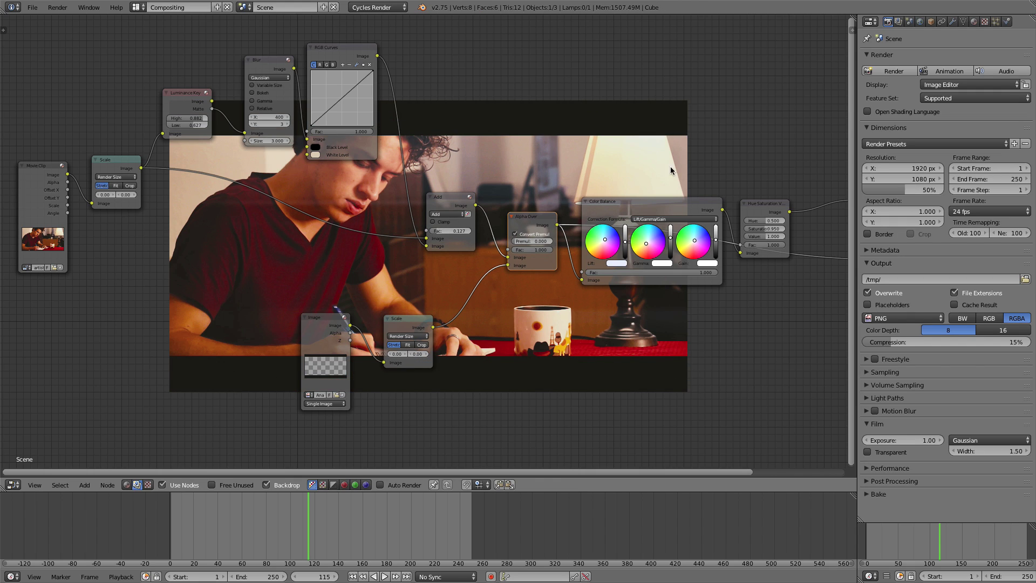
middle_drag(624, 322, 501, 317)
scroll(501, 316, down, 1)
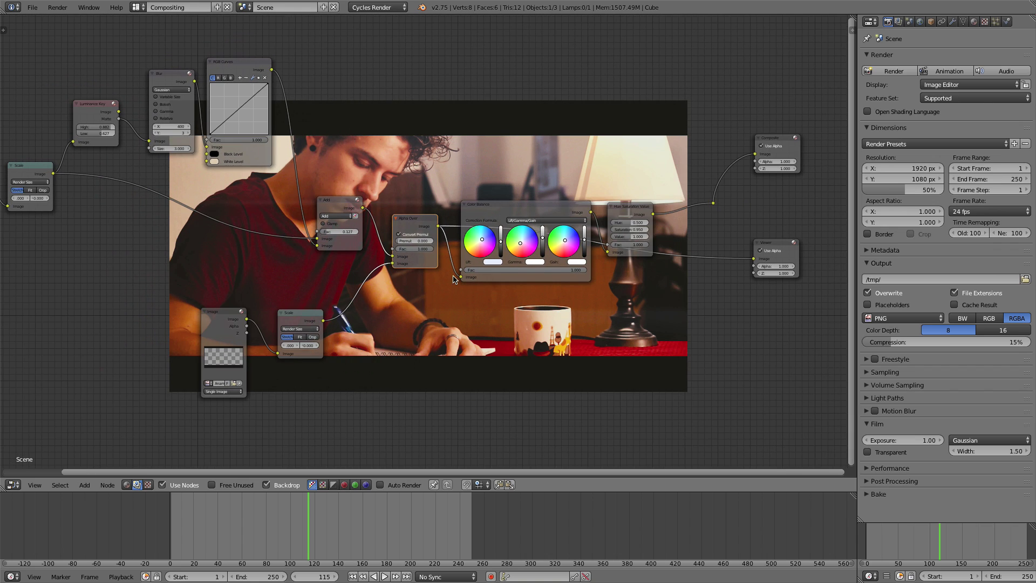
ctrl+shift+click(637, 209)
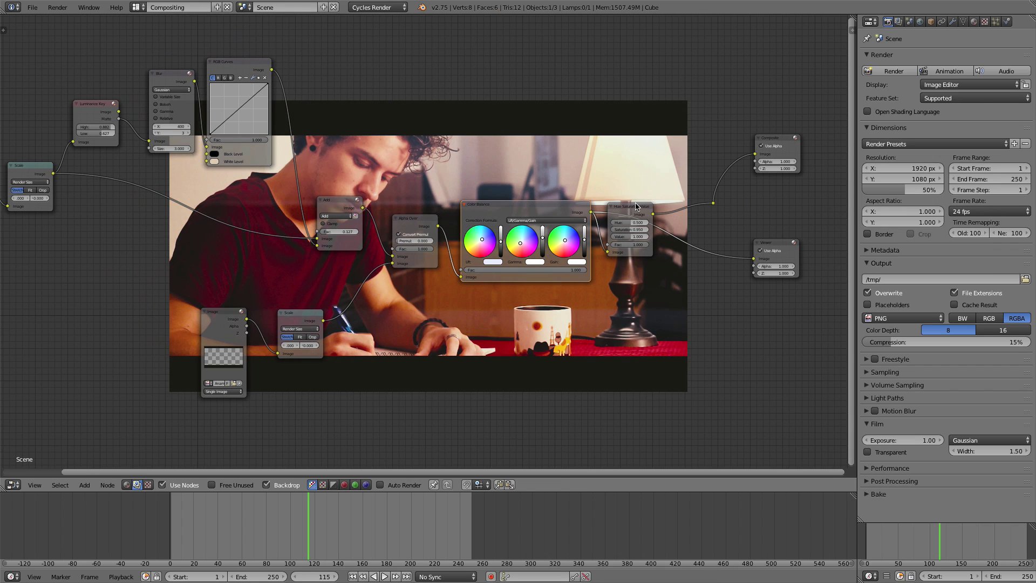
scroll(455, 313, up, 1)
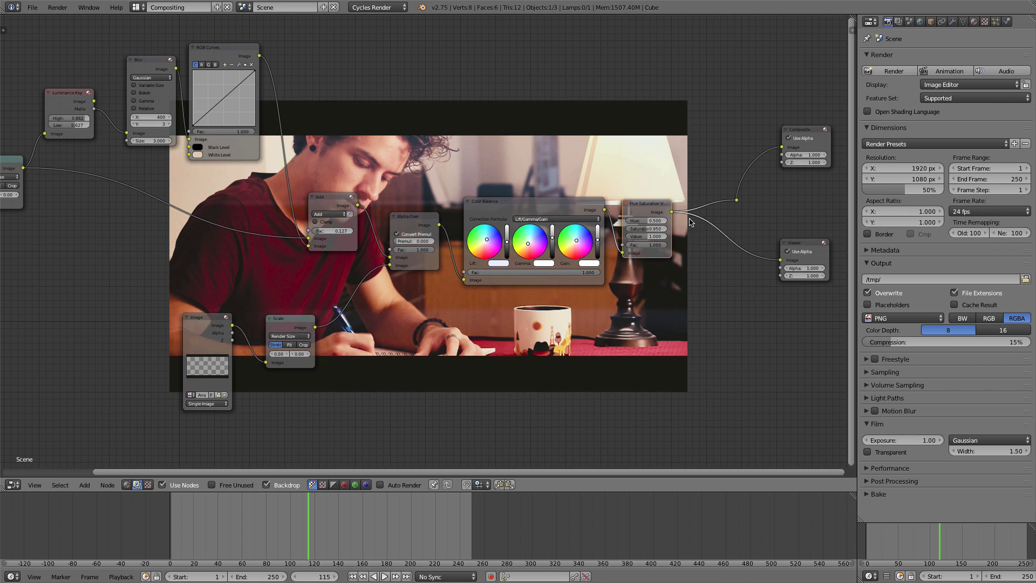
Compare the scaled original footage with the Hue Saturation Value node's output in the backdrop.
middle_drag(653, 230, 783, 198)
key(Home)
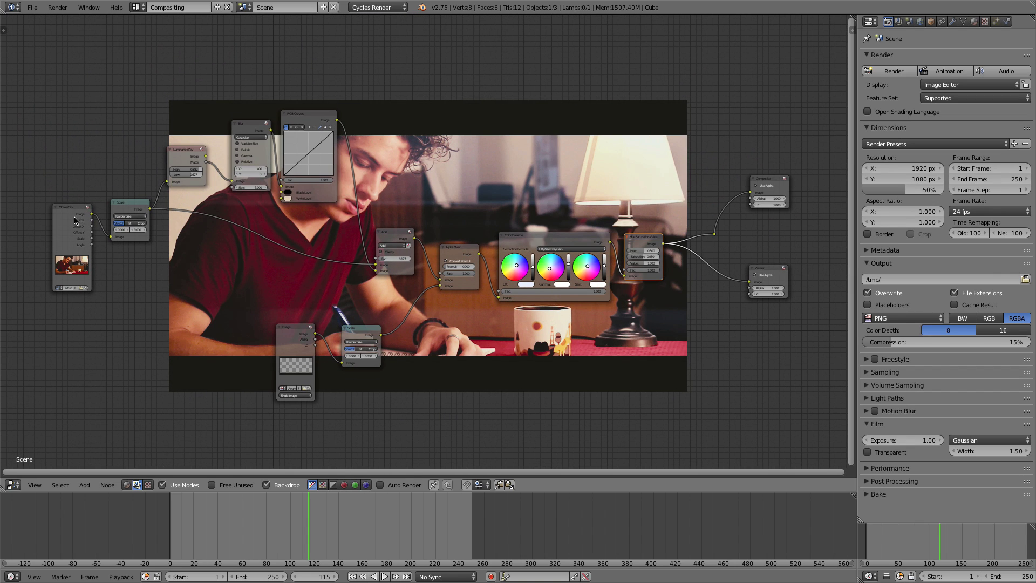
ctrl+shift+click(125, 209)
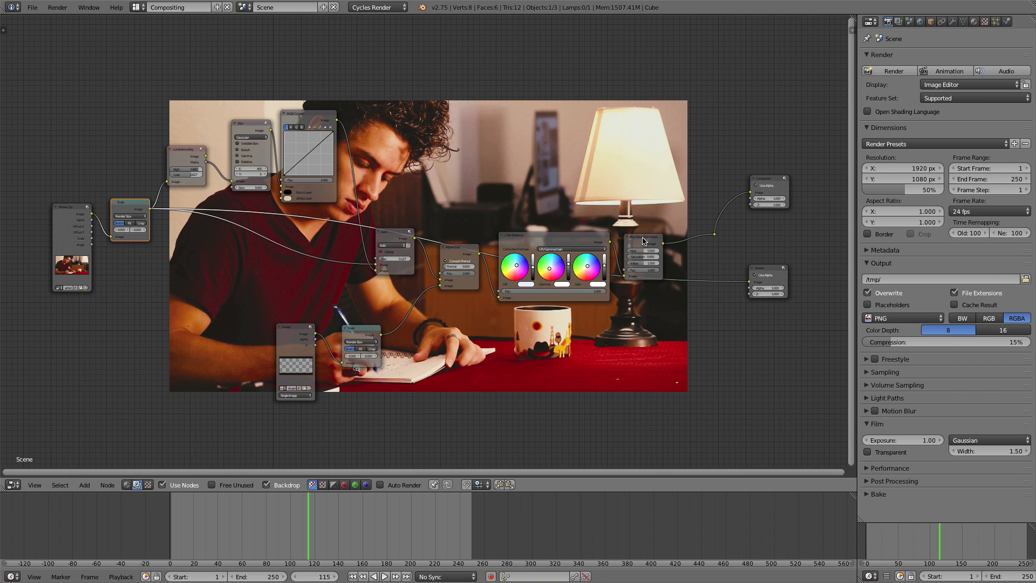
ctrl+shift+click(644, 242)
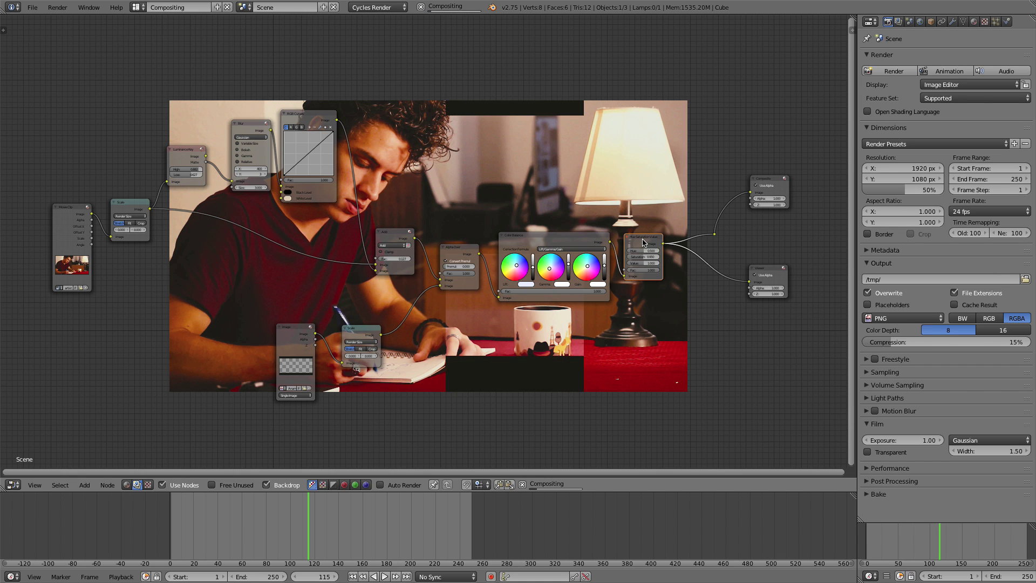
Connect the reroute point to the Viewer node's Image input.
middle_drag(637, 242, 543, 295)
scroll(608, 297, up, 1)
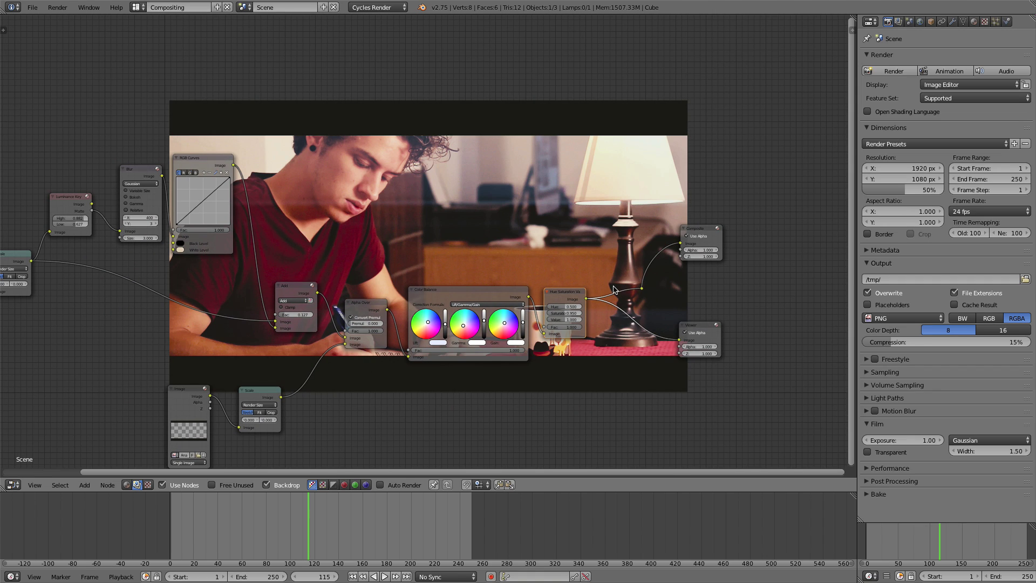
drag(641, 288, 679, 340)
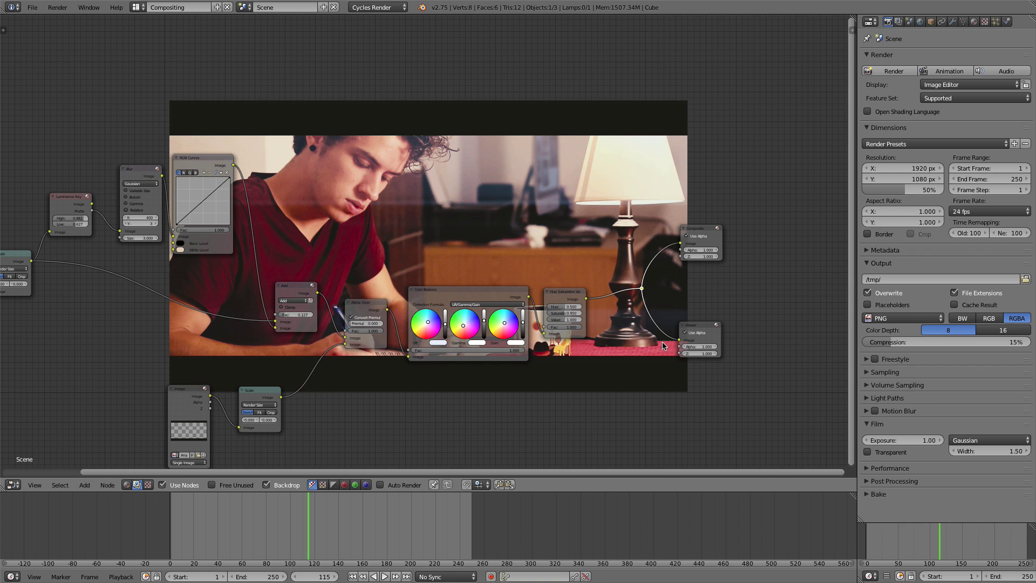
middle_drag(515, 264, 472, 229)
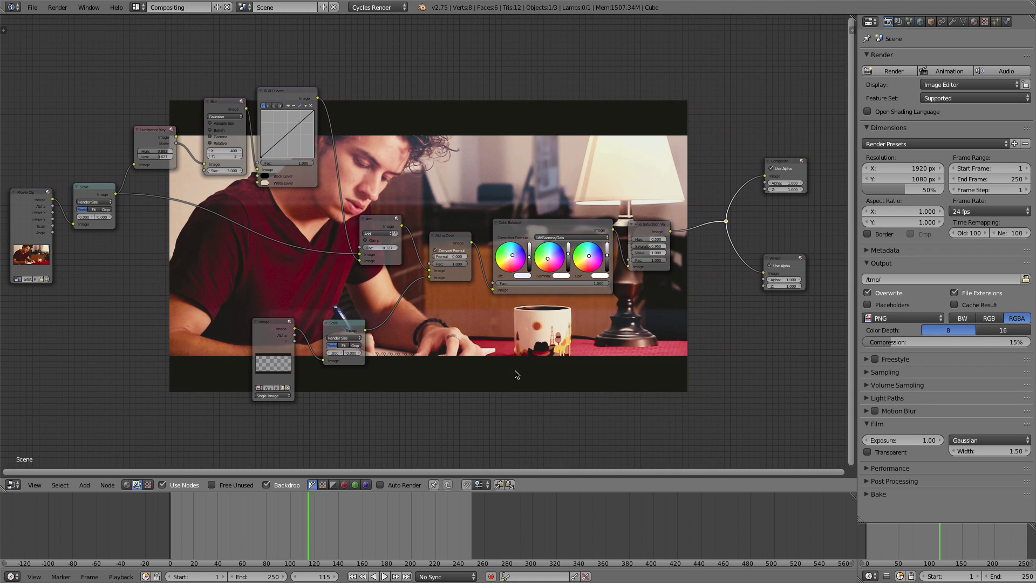